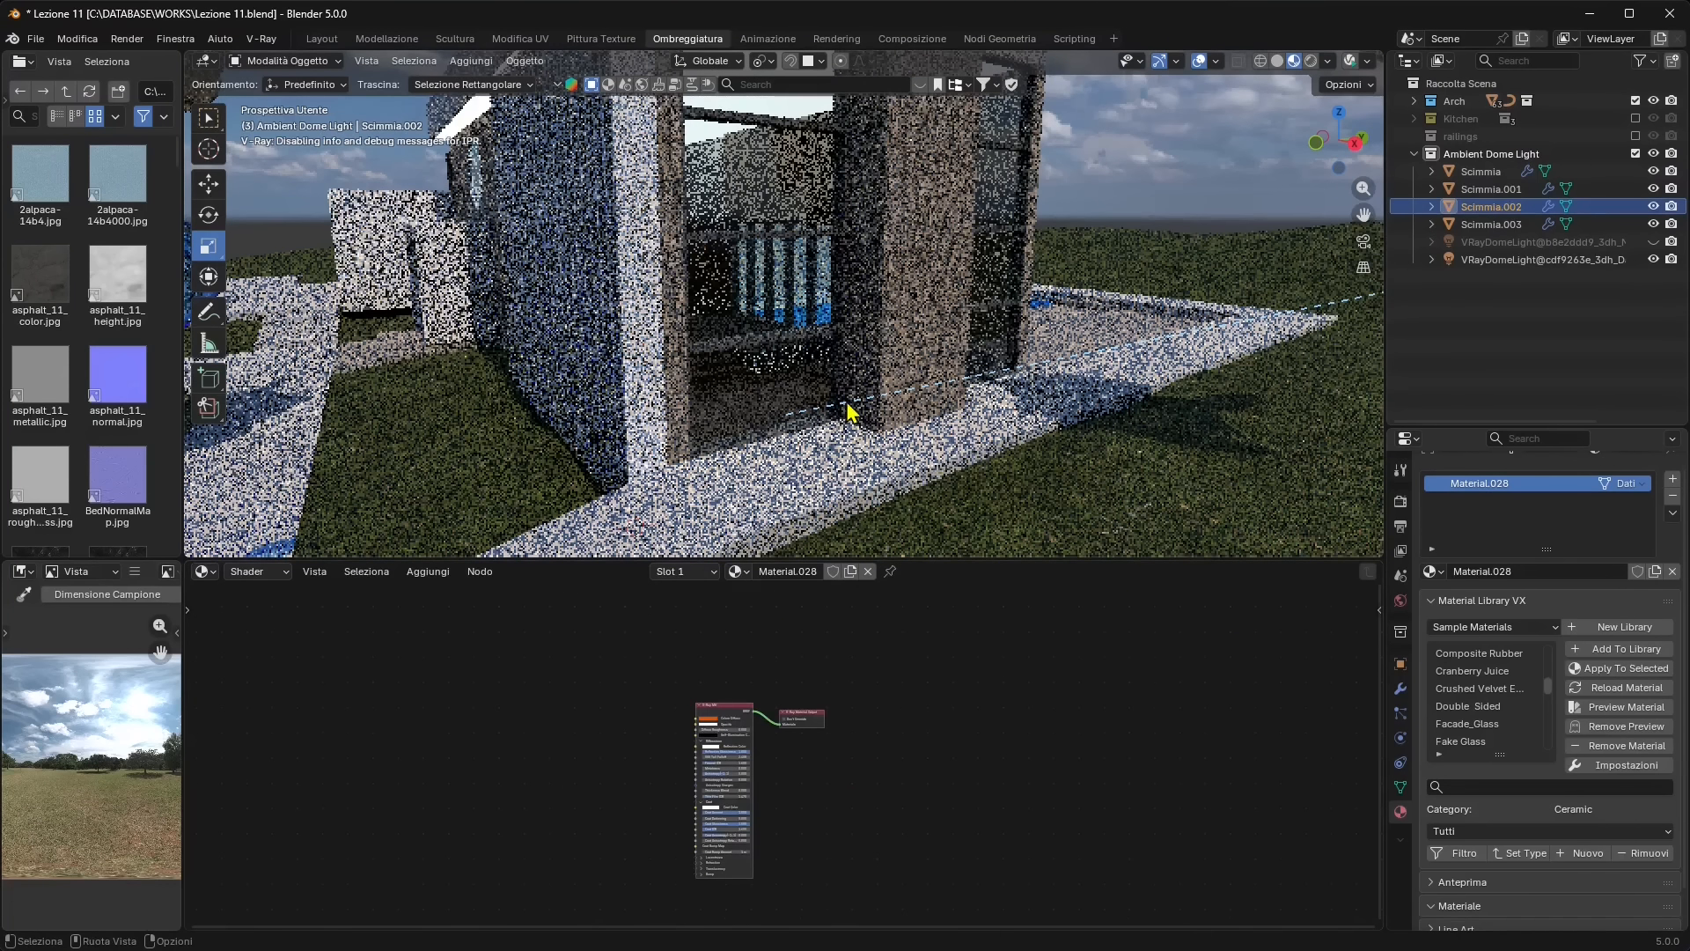
Examine the reflection, refraction and translucency settings of the blue monkey head's V-Ray material
scroll(852, 403, up, 5)
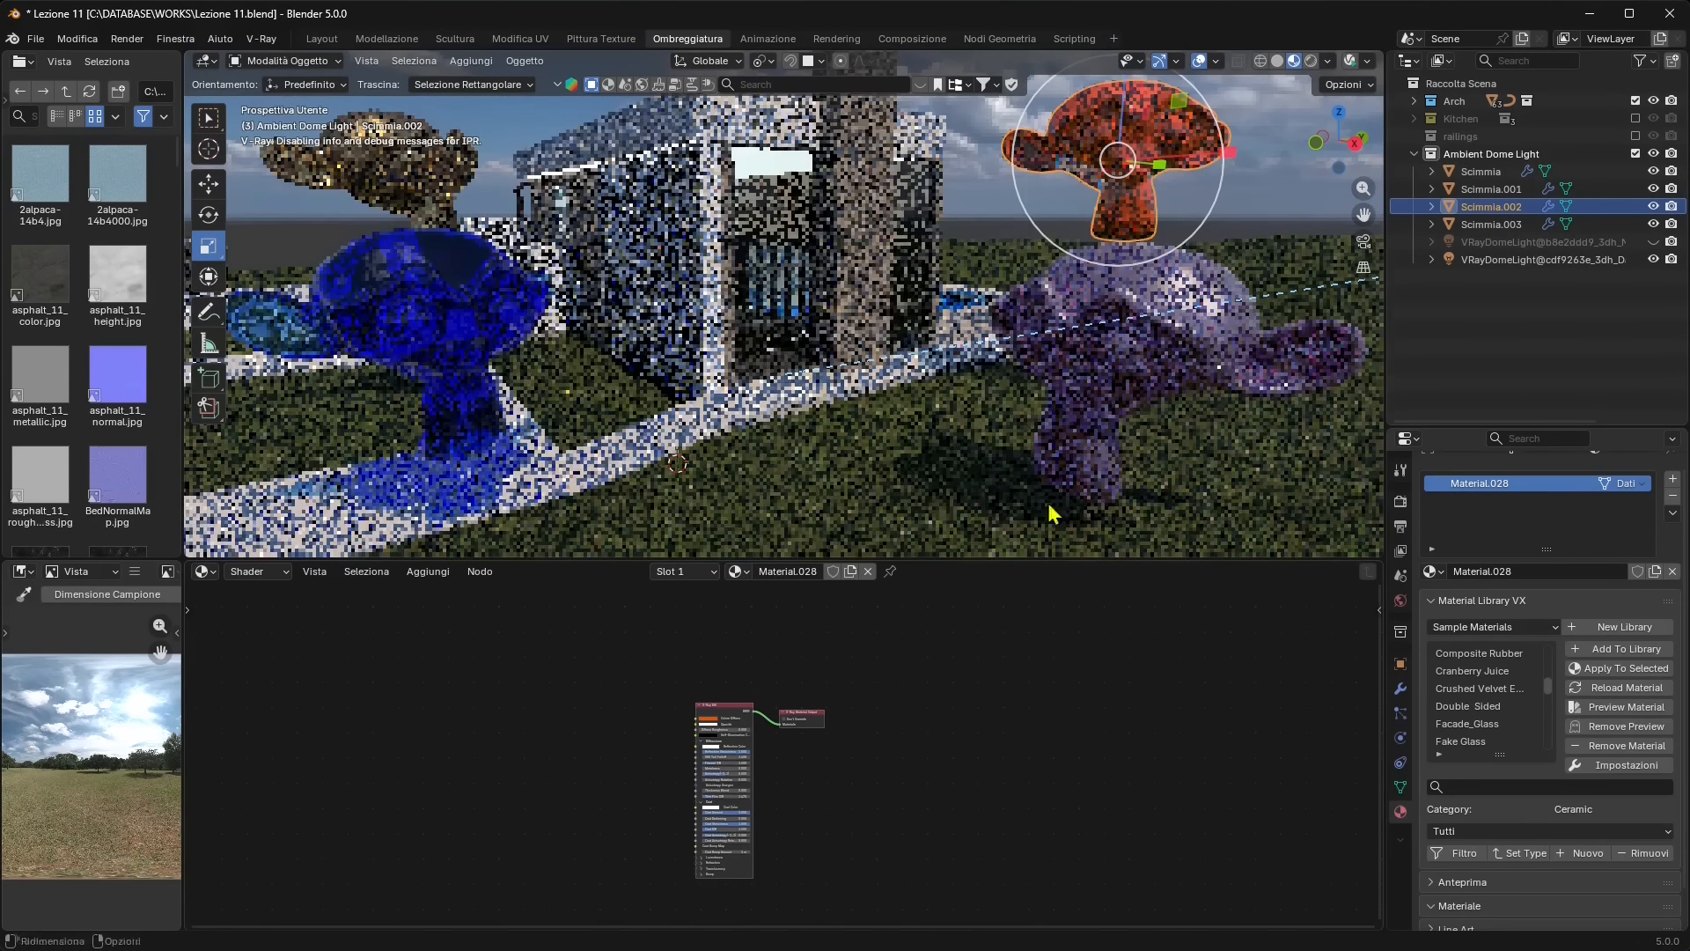
click(1070, 341)
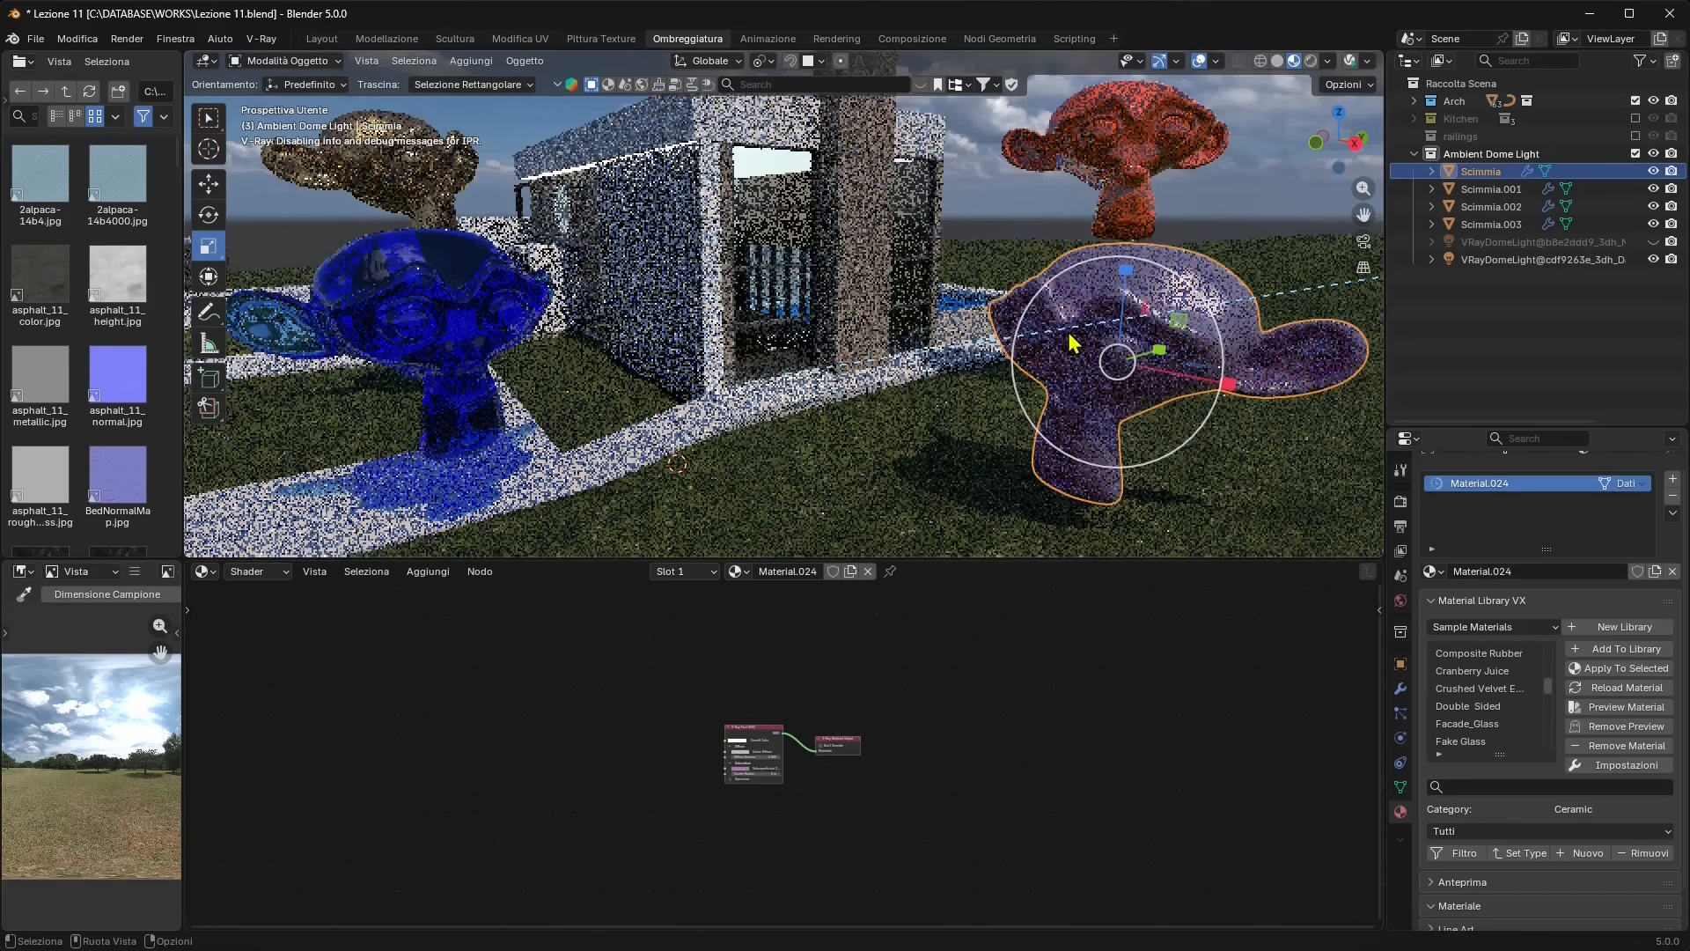
click(475, 351)
scroll(739, 845, up, 3)
scroll(740, 845, up, 4)
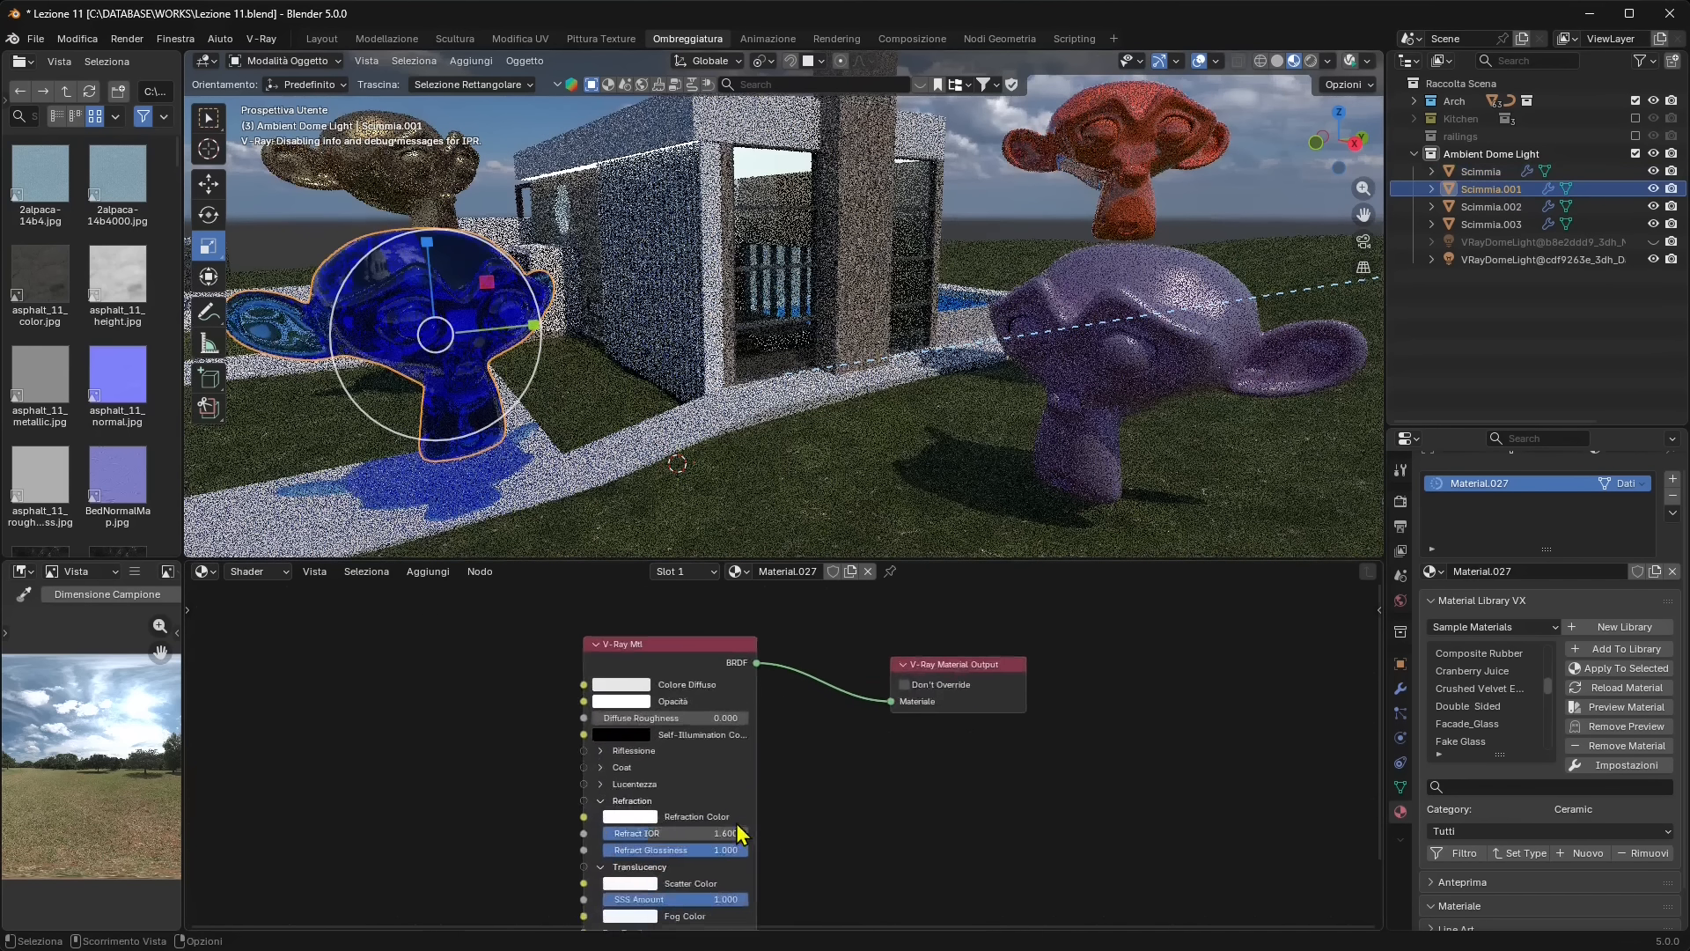
scroll(810, 678, up, 1)
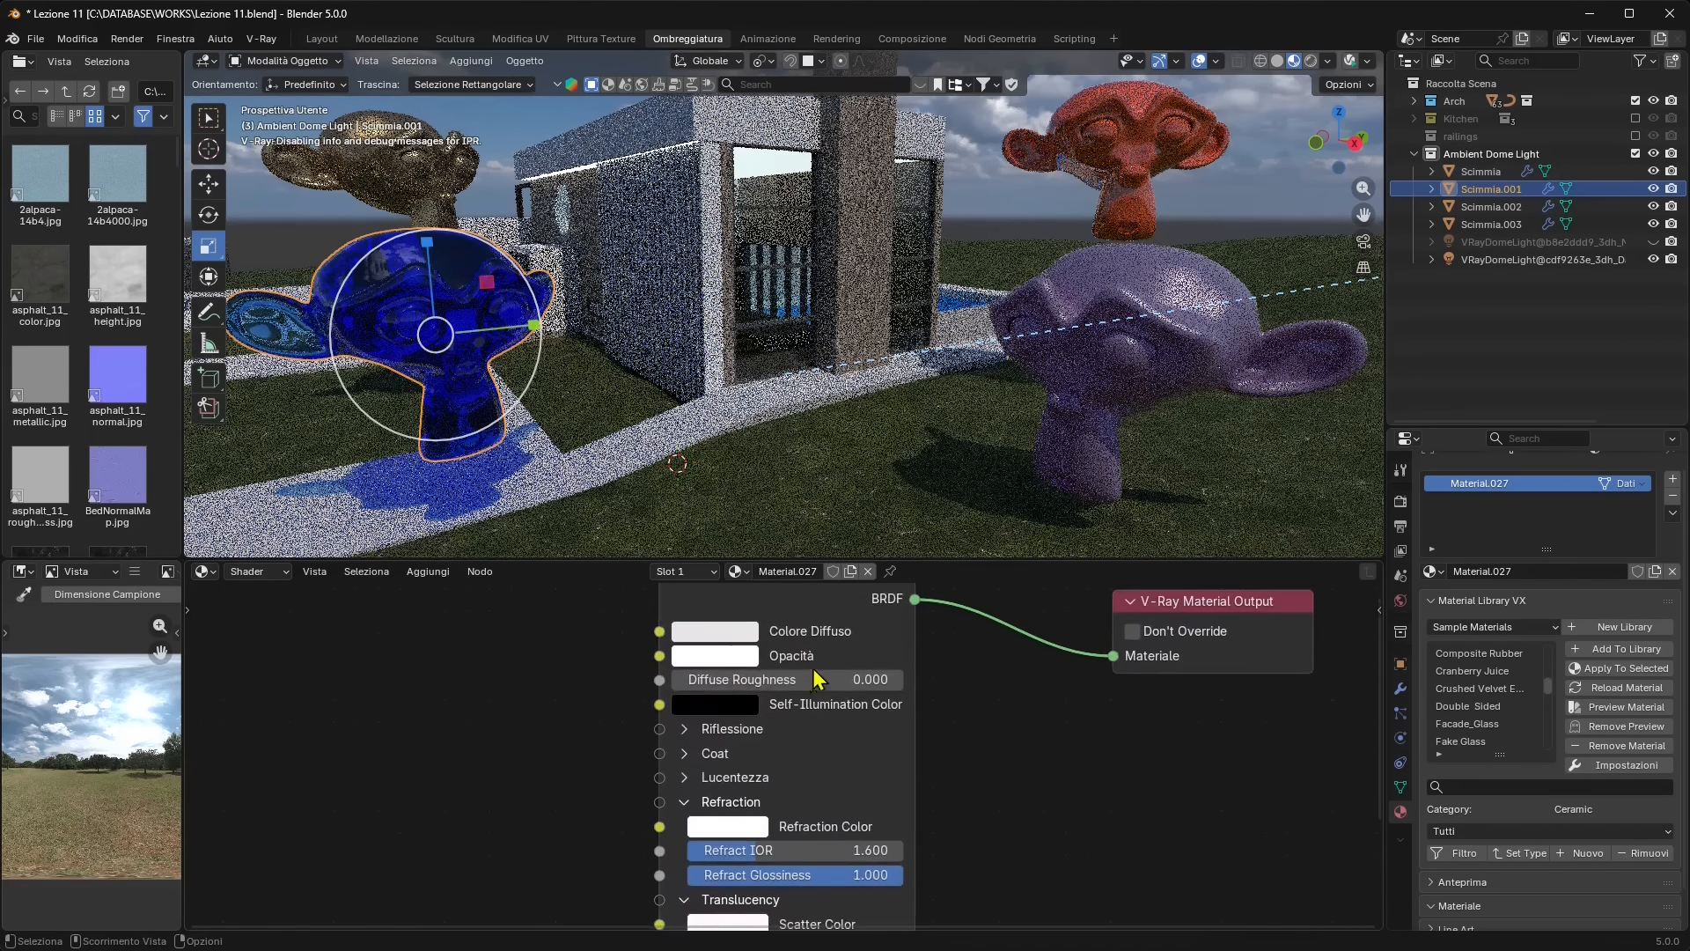
scroll(842, 762, down, 2)
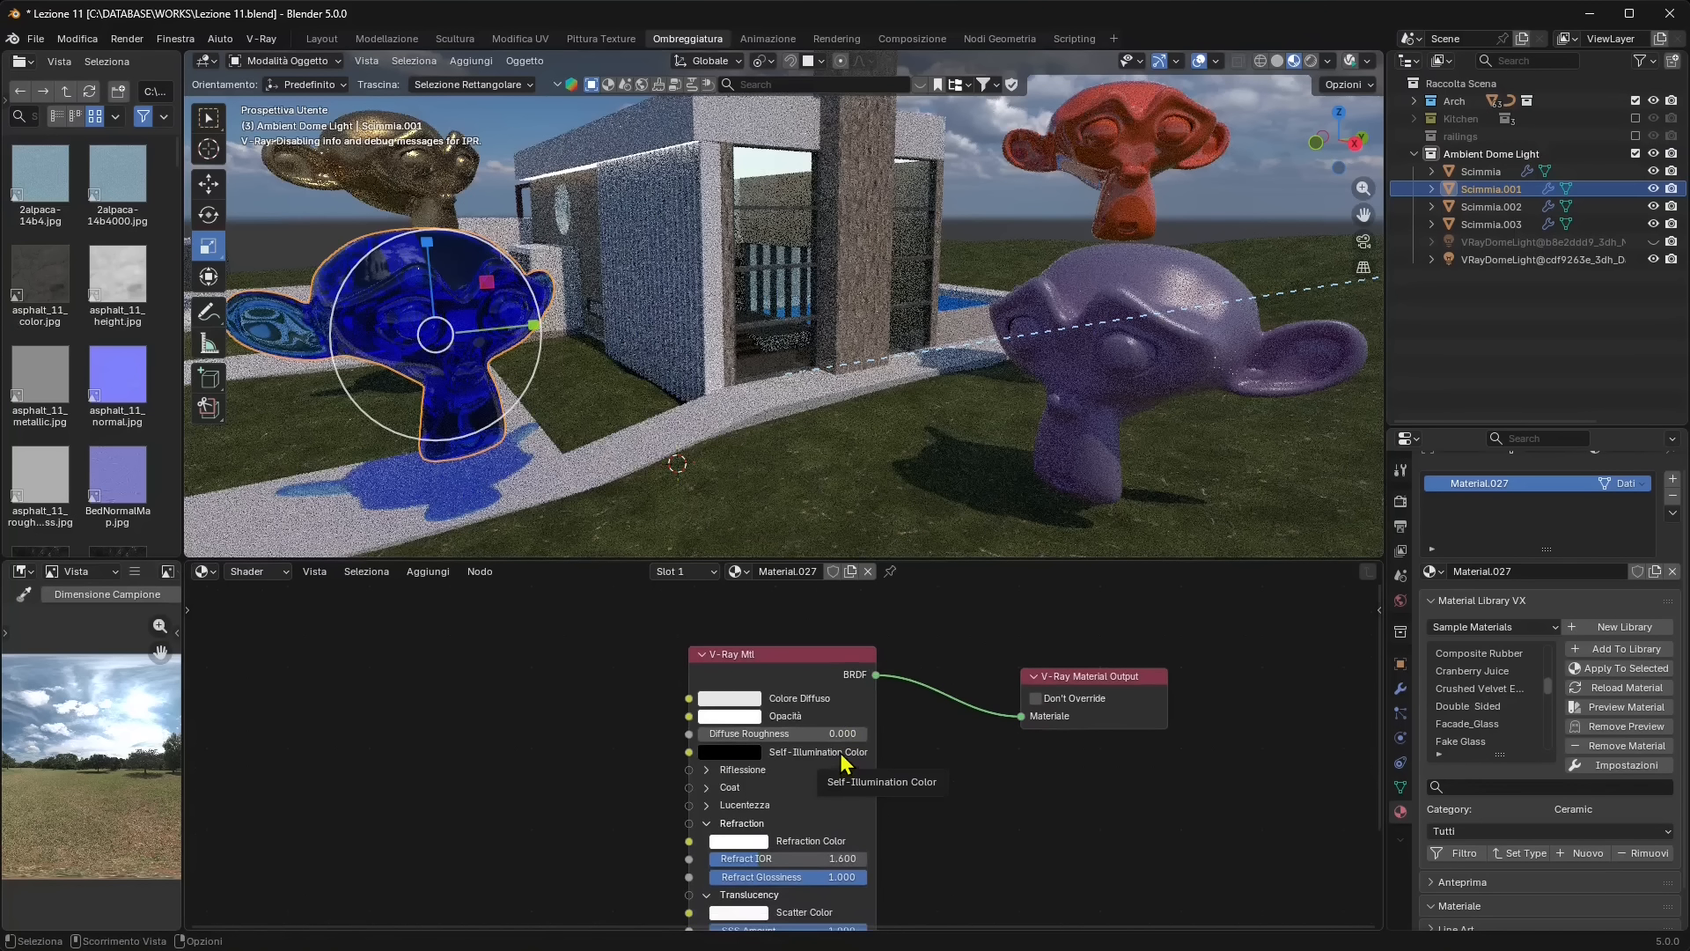
middle_drag(951, 832, 976, 770)
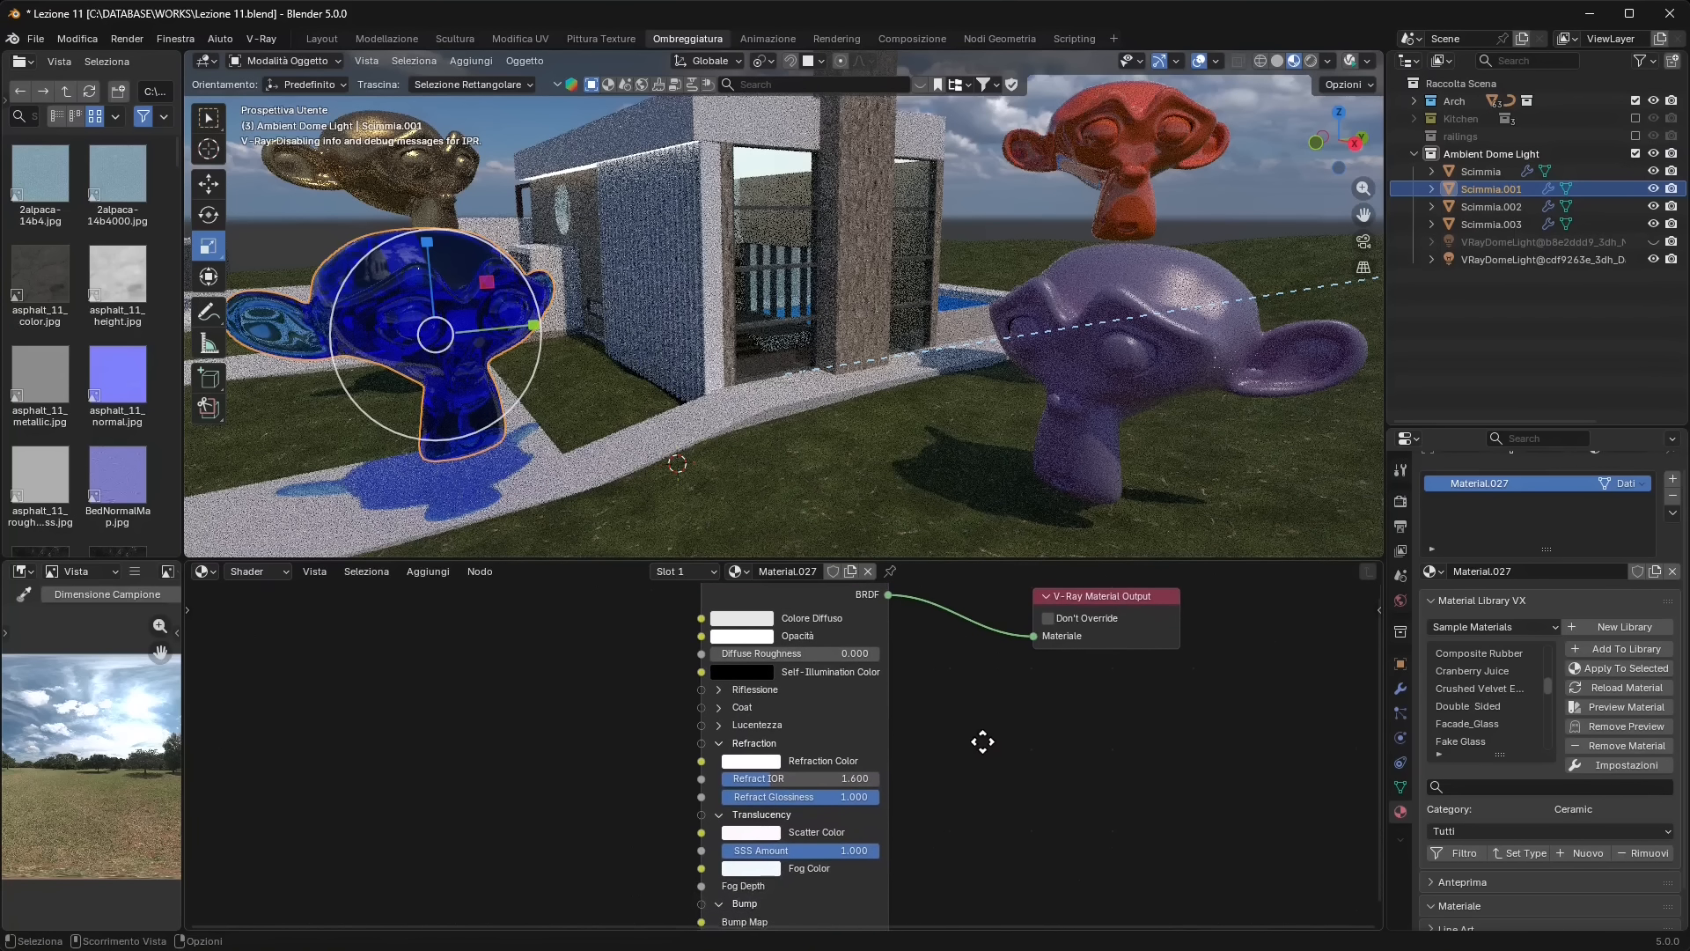
click(765, 689)
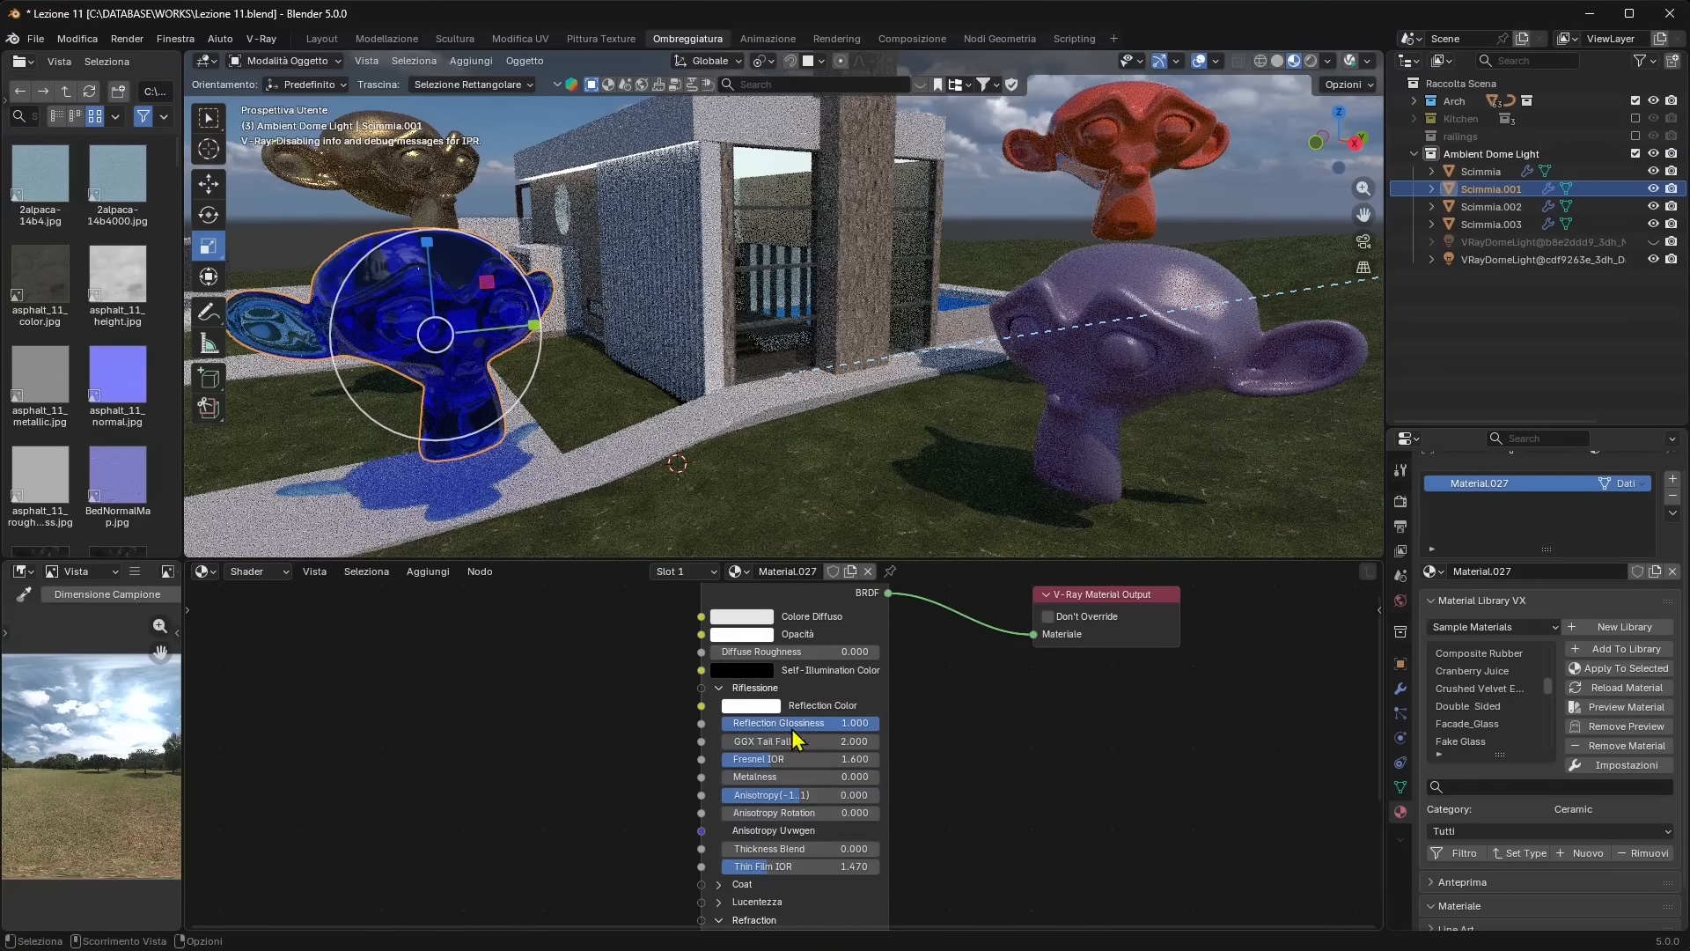
middle_drag(835, 845, 818, 676)
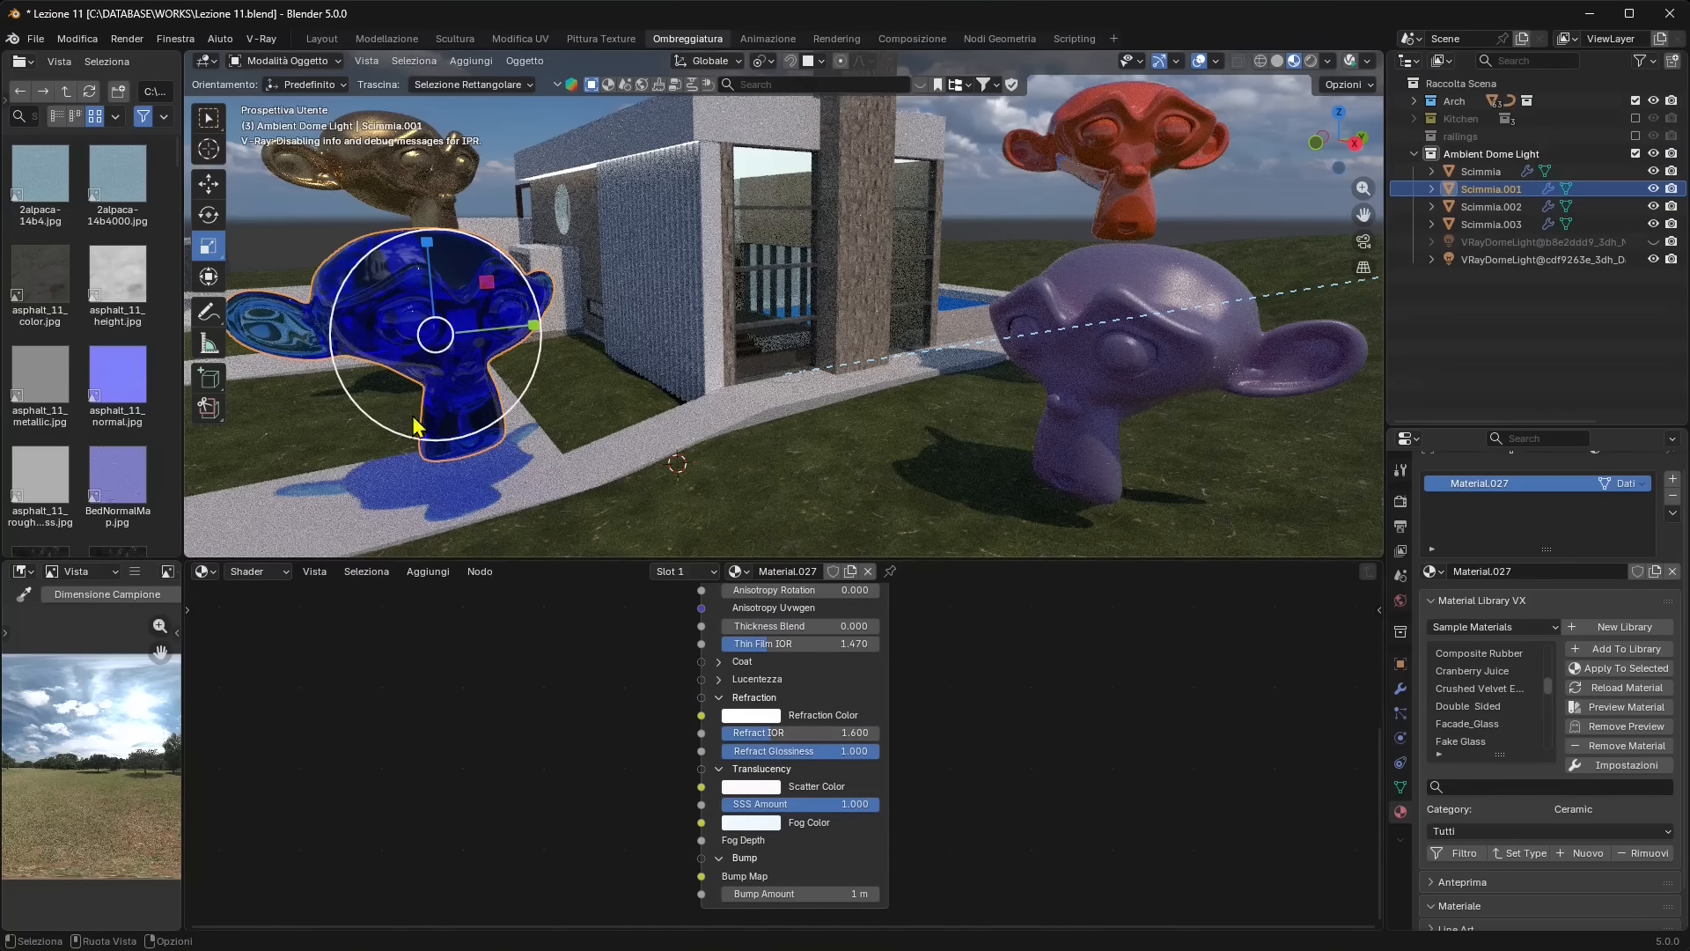
shift+scroll(858, 874, down, 1)
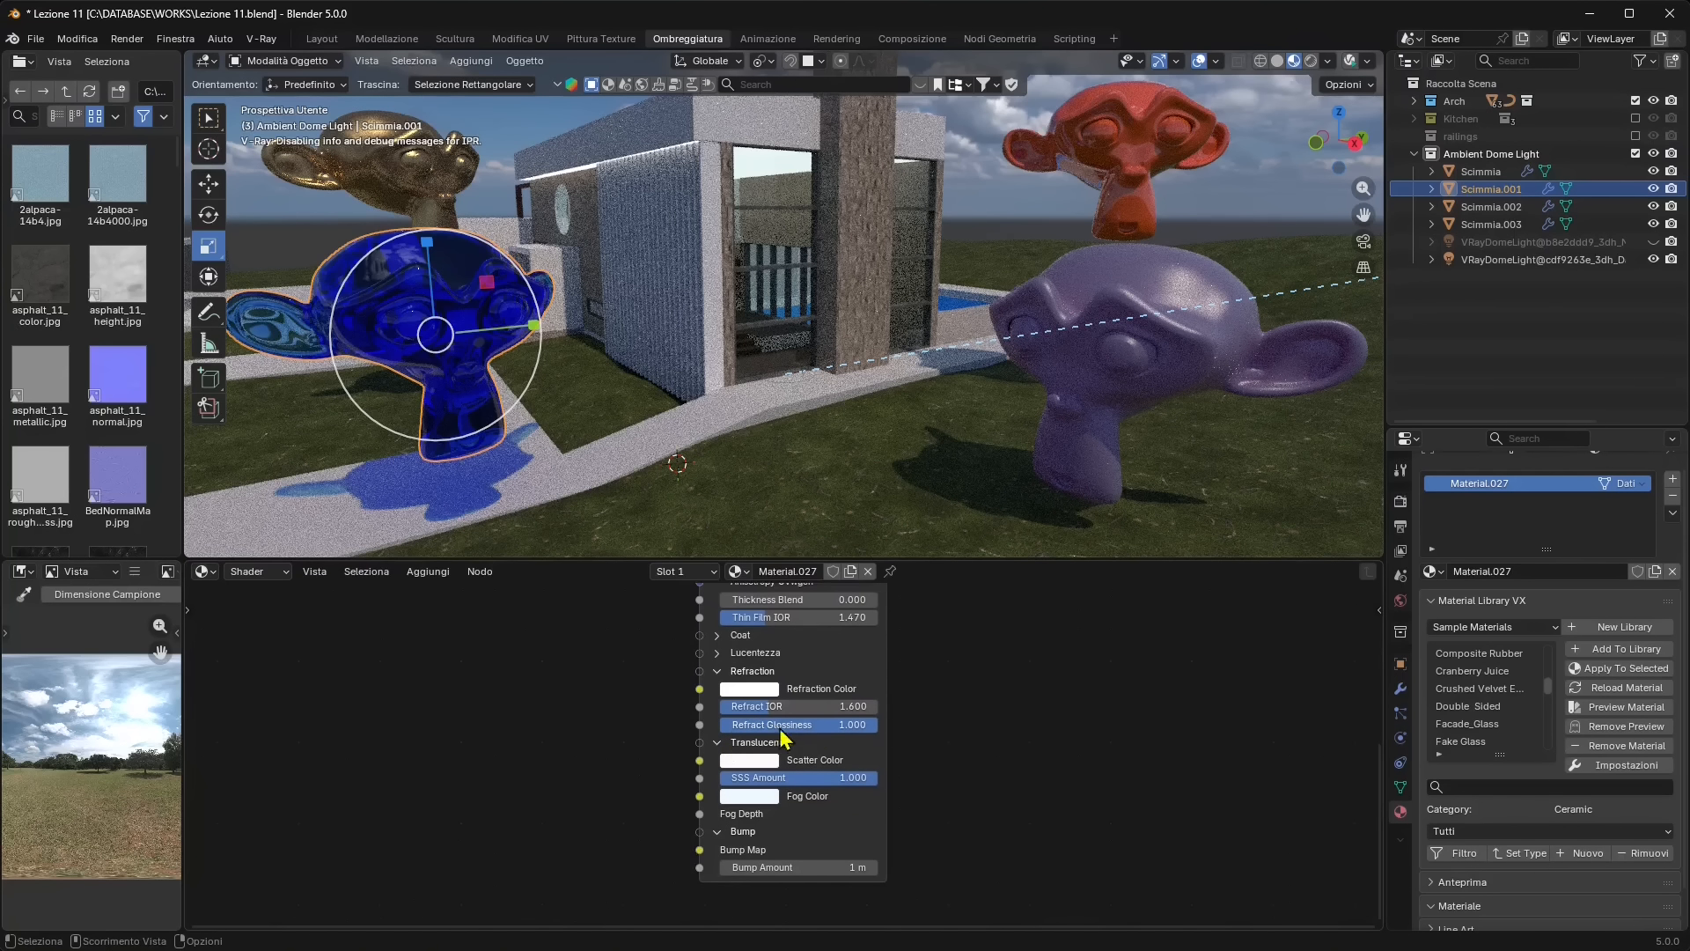
Lower the blue monkey material's Refract Glossiness to 0.066 for a frosted look
drag(825, 725, 731, 724)
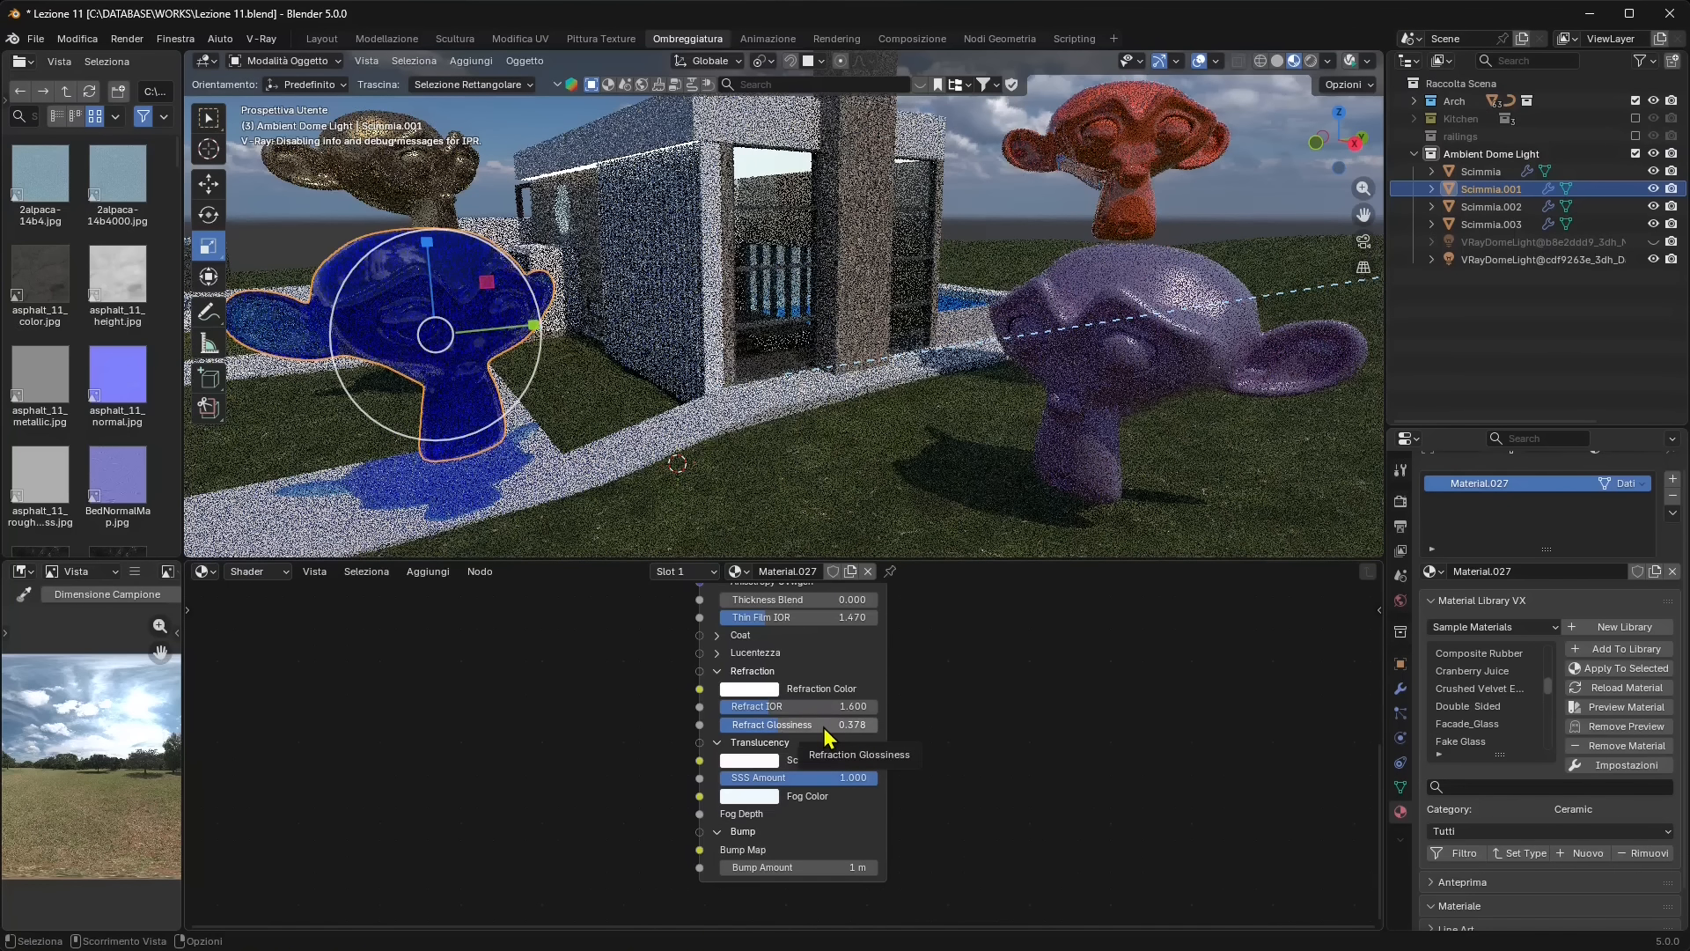
drag(794, 728, 775, 724)
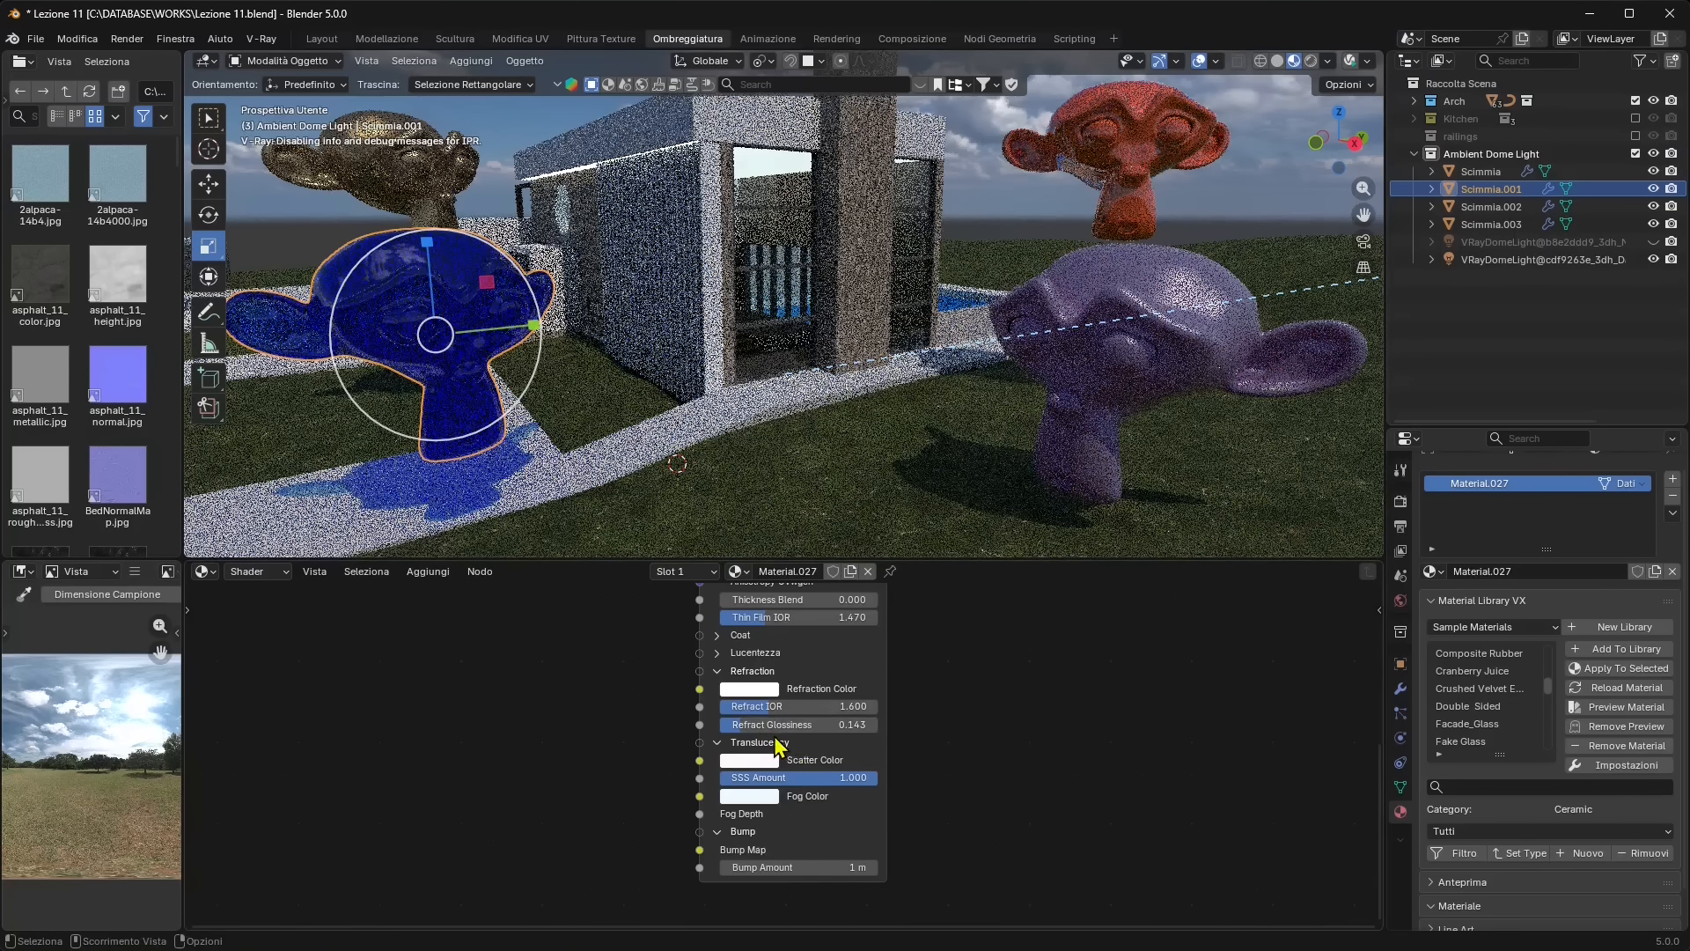
click(797, 742)
click(788, 725)
click(724, 727)
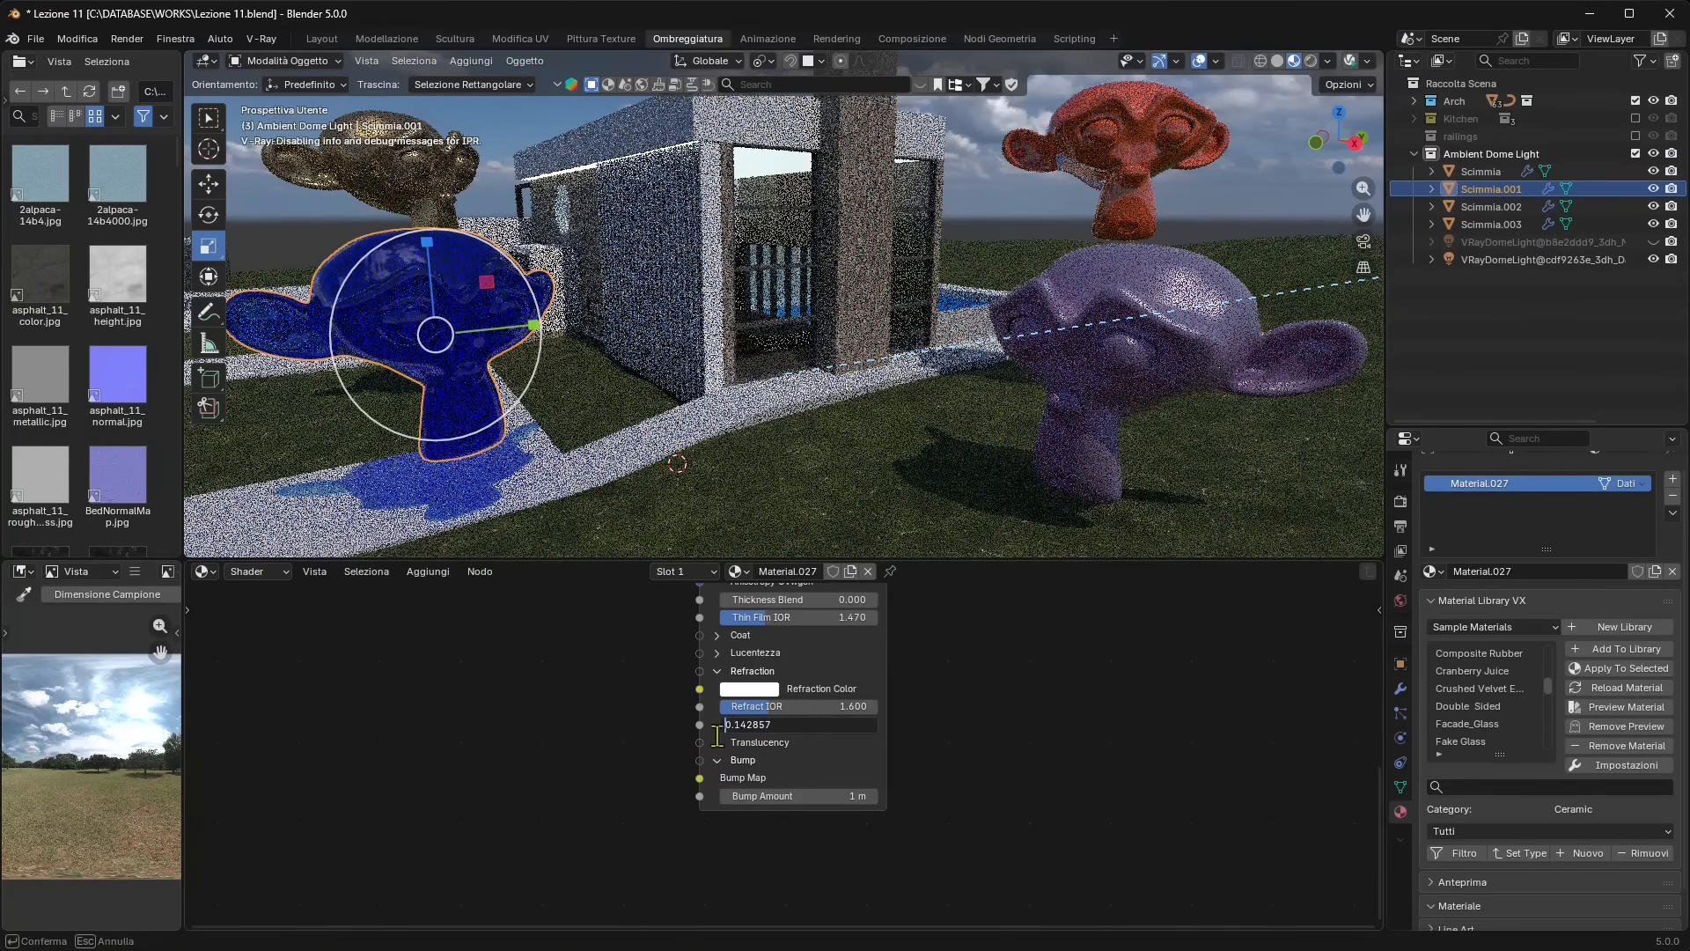
click(715, 746)
drag(741, 724, 728, 725)
click(717, 743)
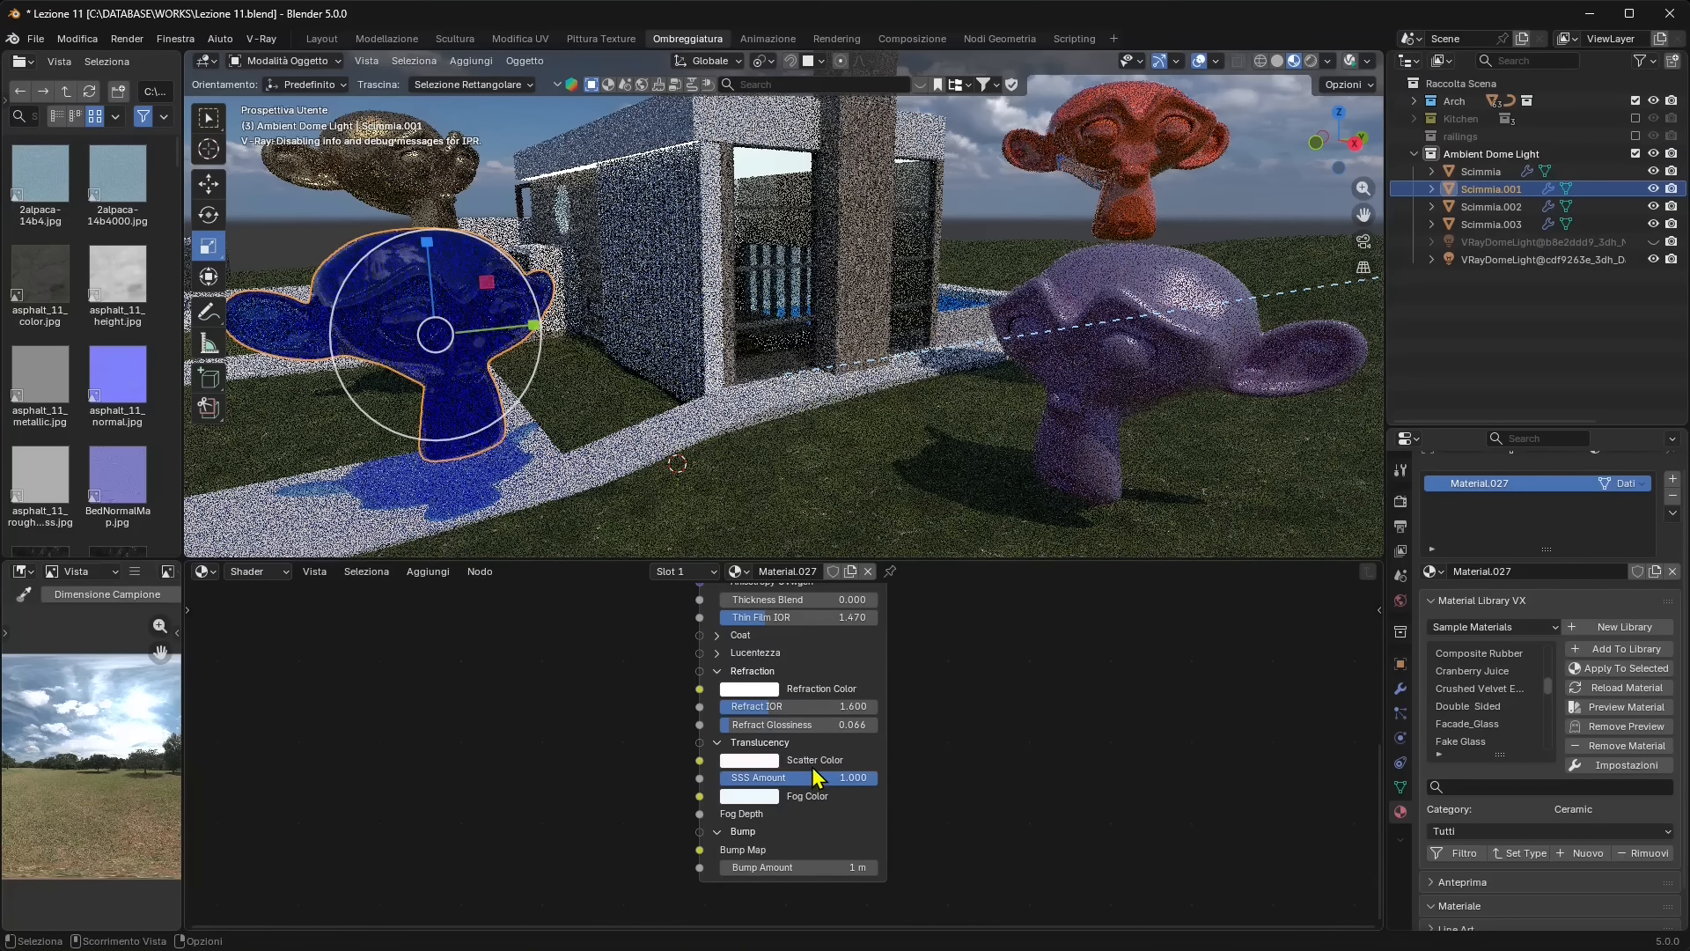
Compare the purple monkey's V-Ray Fast SSS2 material with the complete node setup of the blue monkey
click(1102, 285)
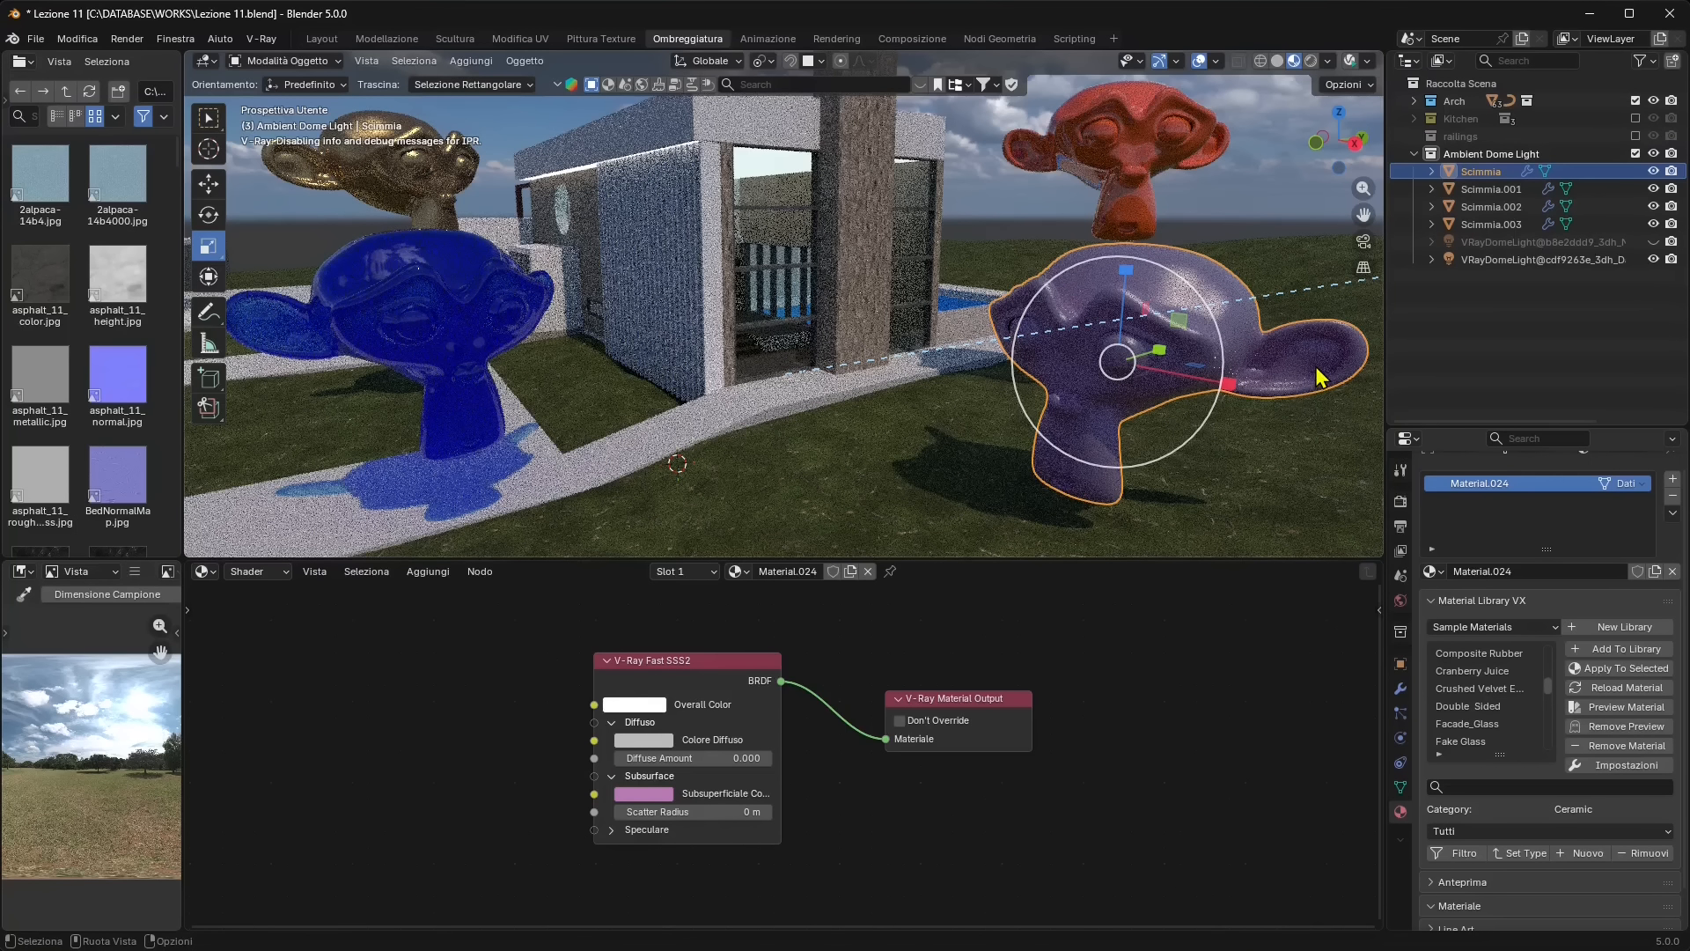
click(304, 336)
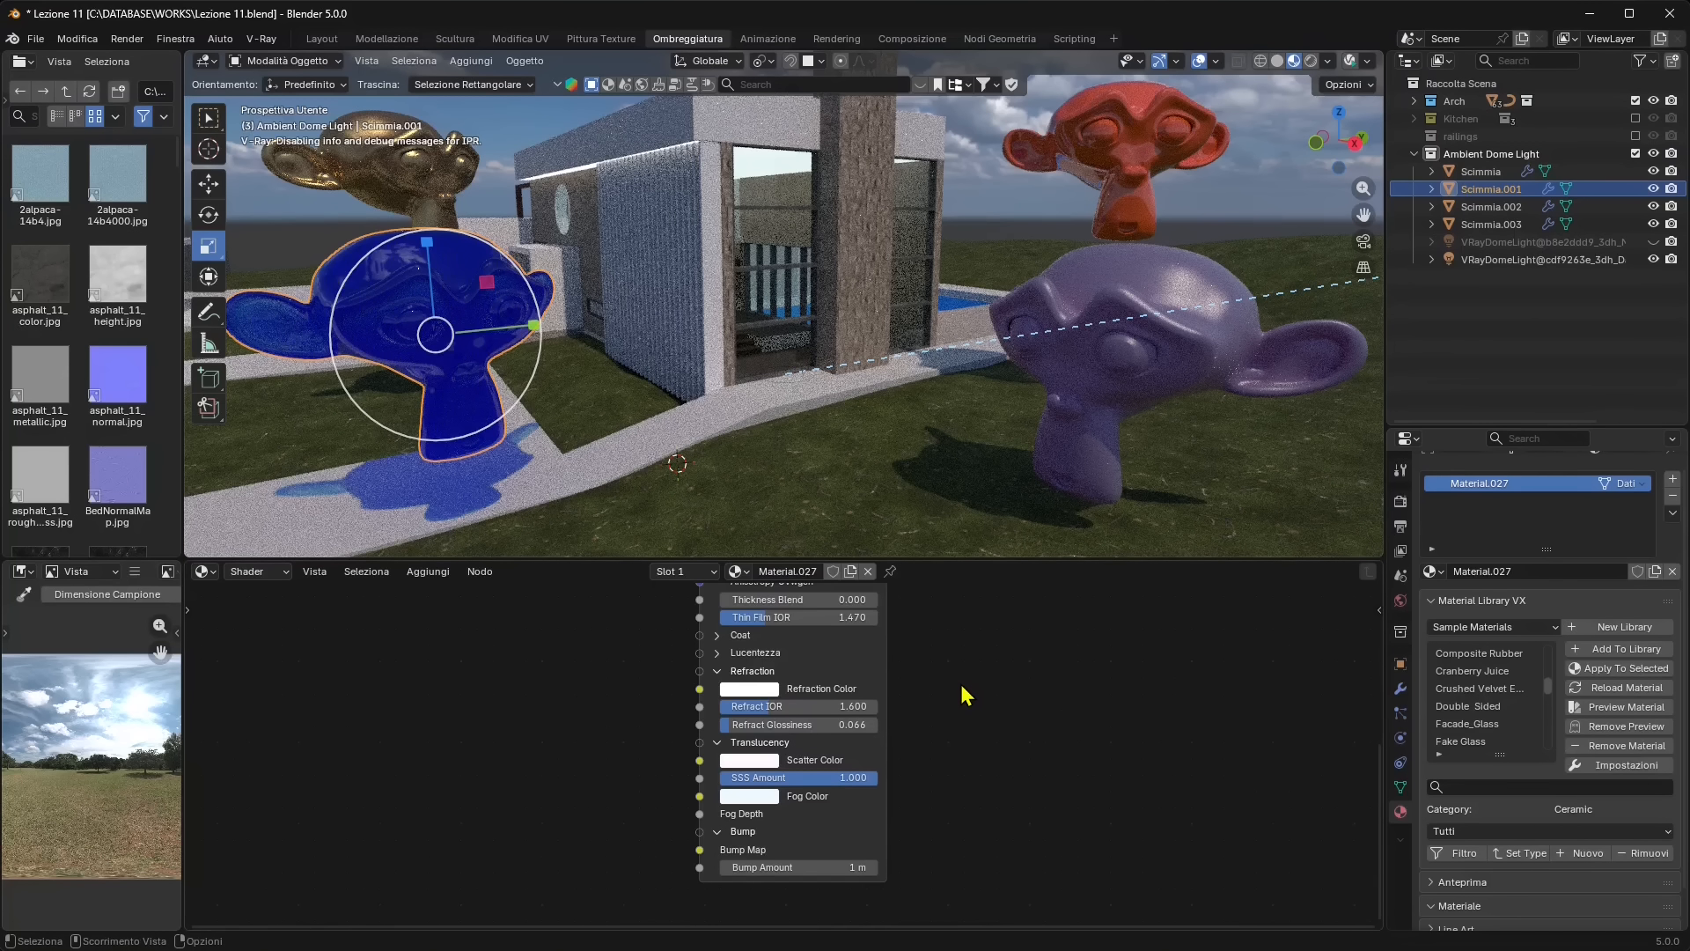
middle_drag(959, 704, 925, 777)
drag(1057, 638, 819, 742)
scroll(819, 742, down, 3)
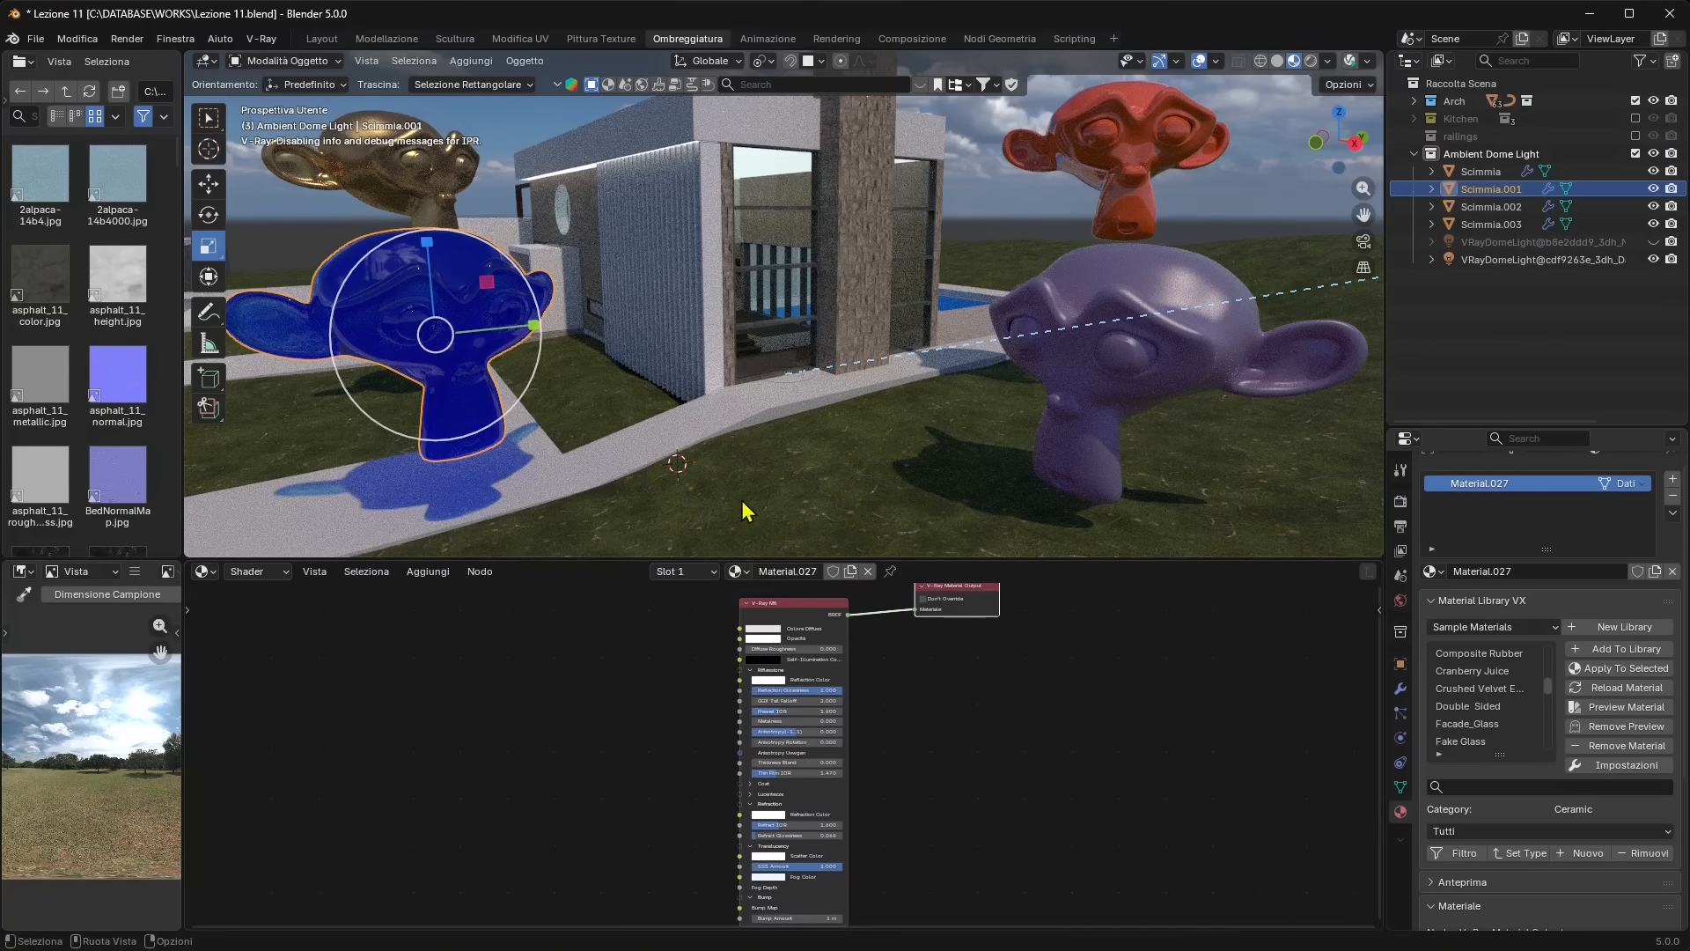
Open the AI Materials generator in the Chaos Cosmos Browser and enlarge its window
click(262, 41)
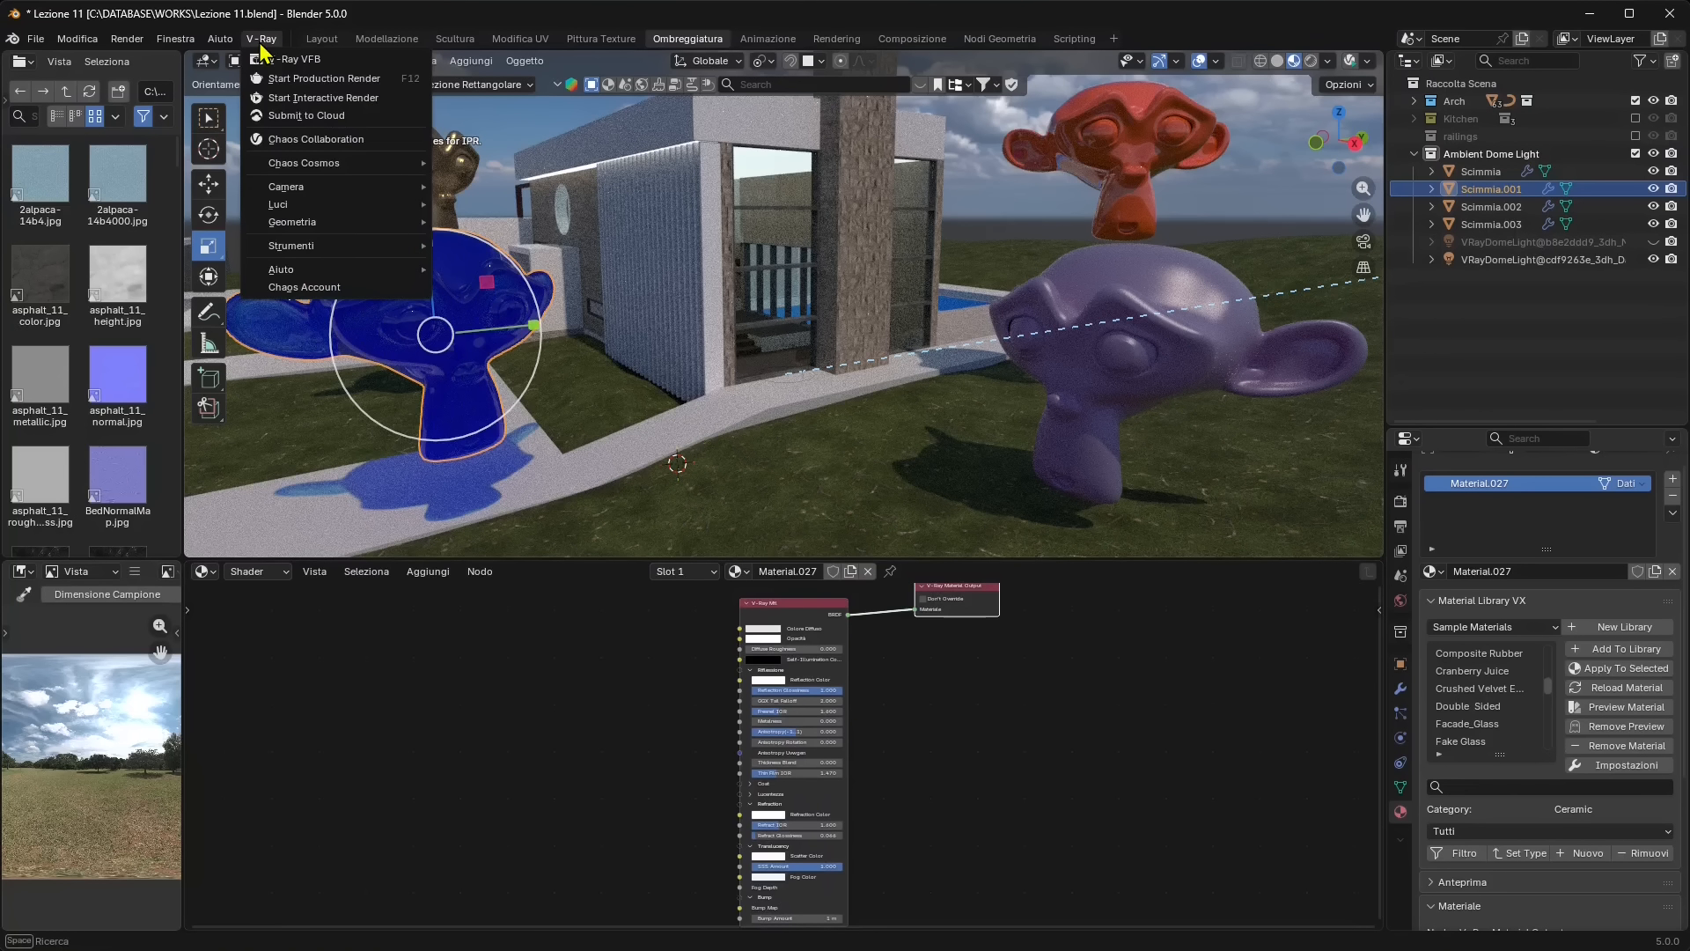
mouse_move(279, 165)
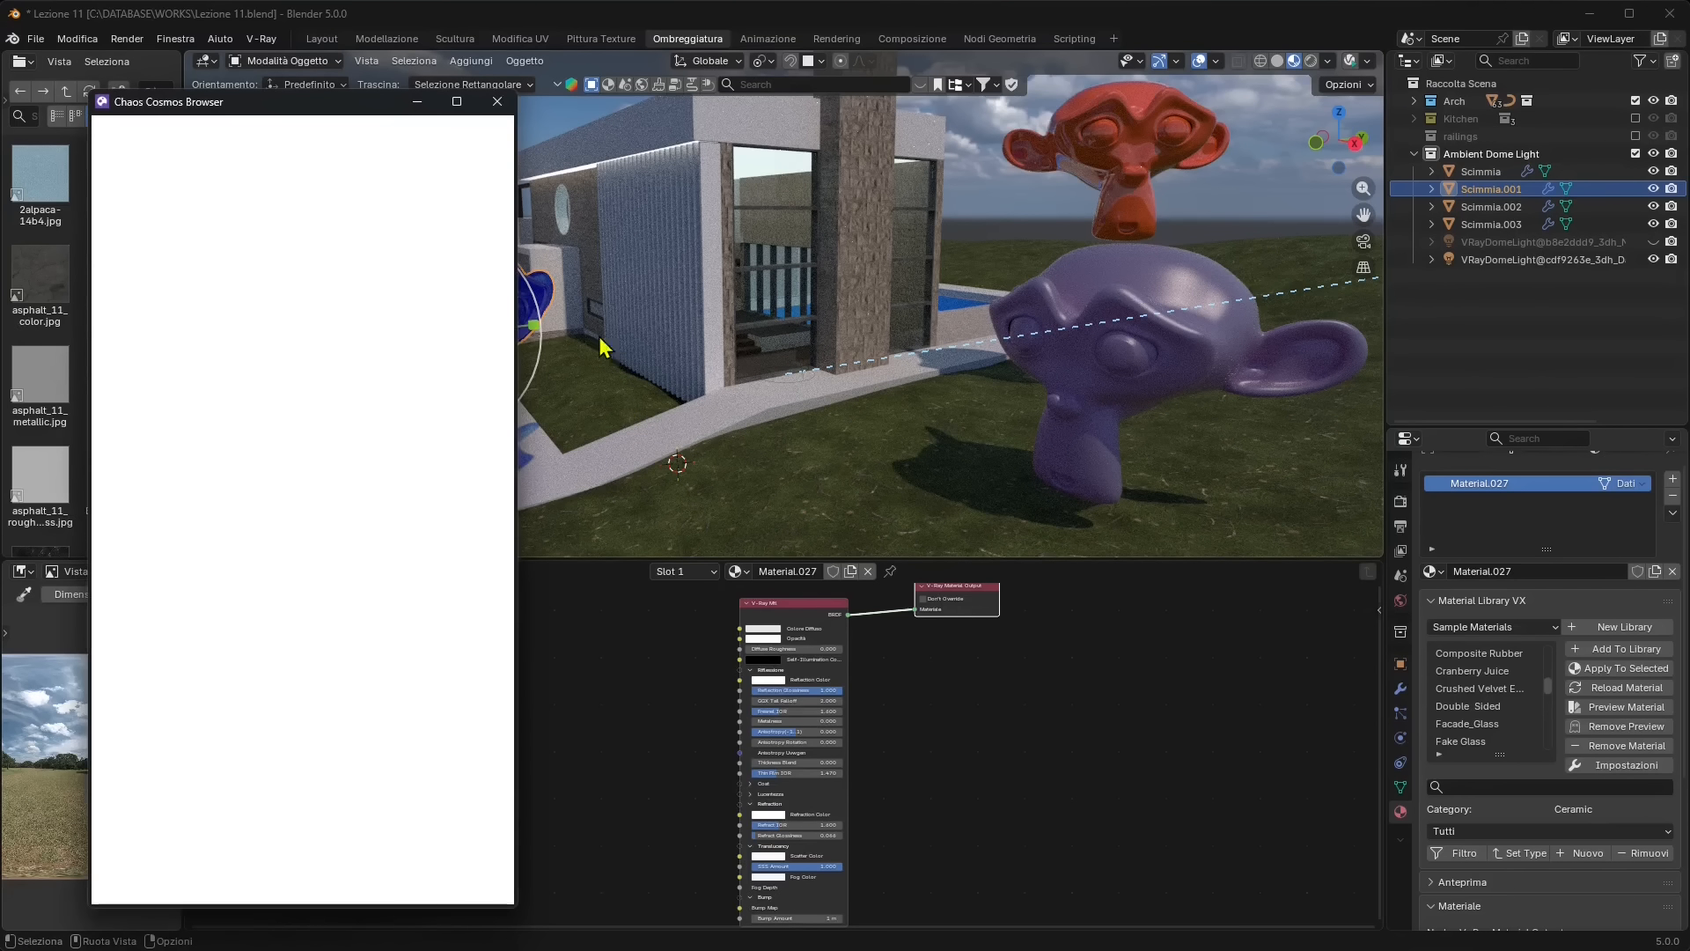
drag(515, 337, 1378, 368)
drag(728, 106, 765, 94)
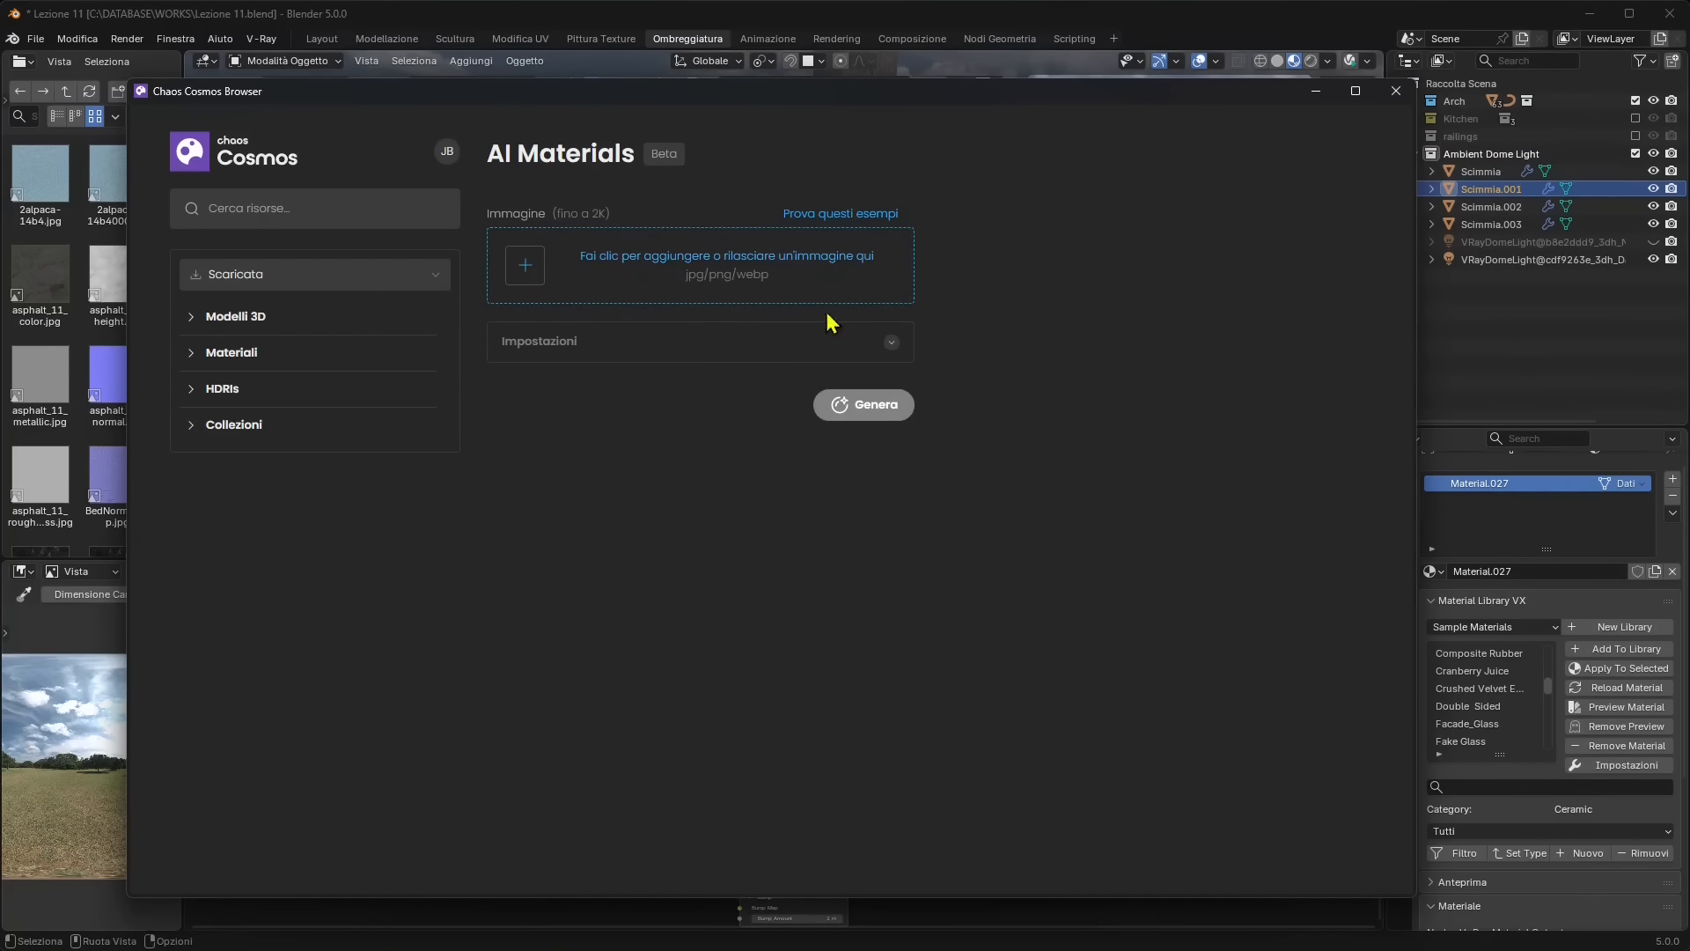
Expand the generation settings and load the bricks example image as the material source
click(891, 343)
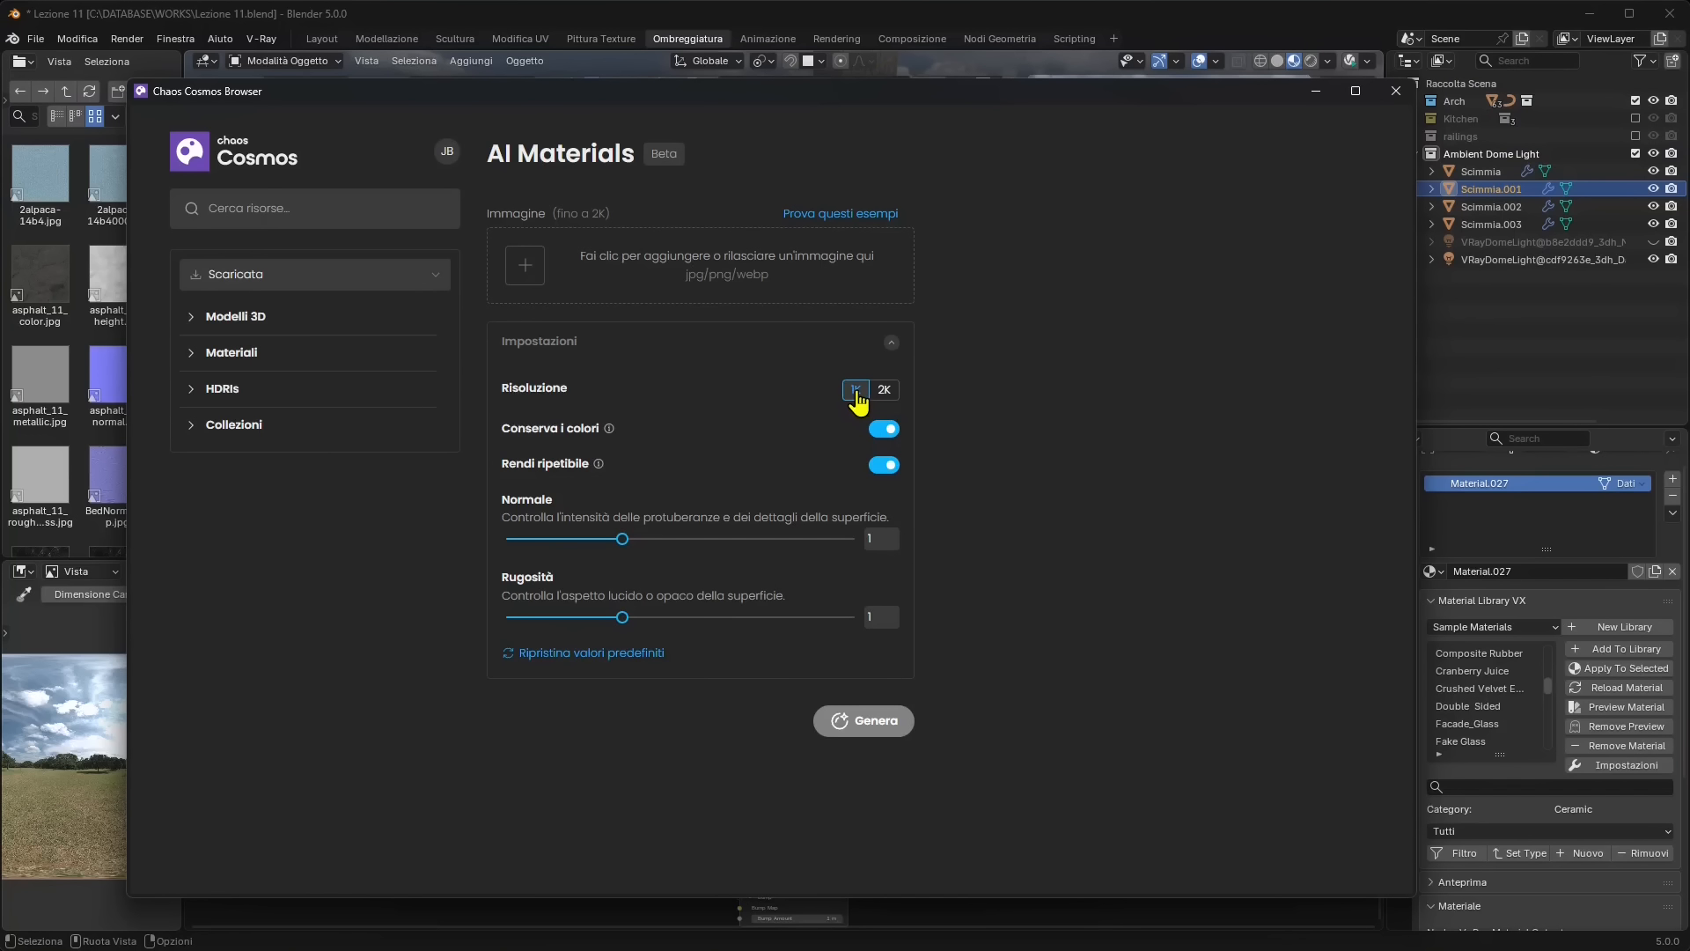
mouse_move(608, 431)
mouse_move(601, 468)
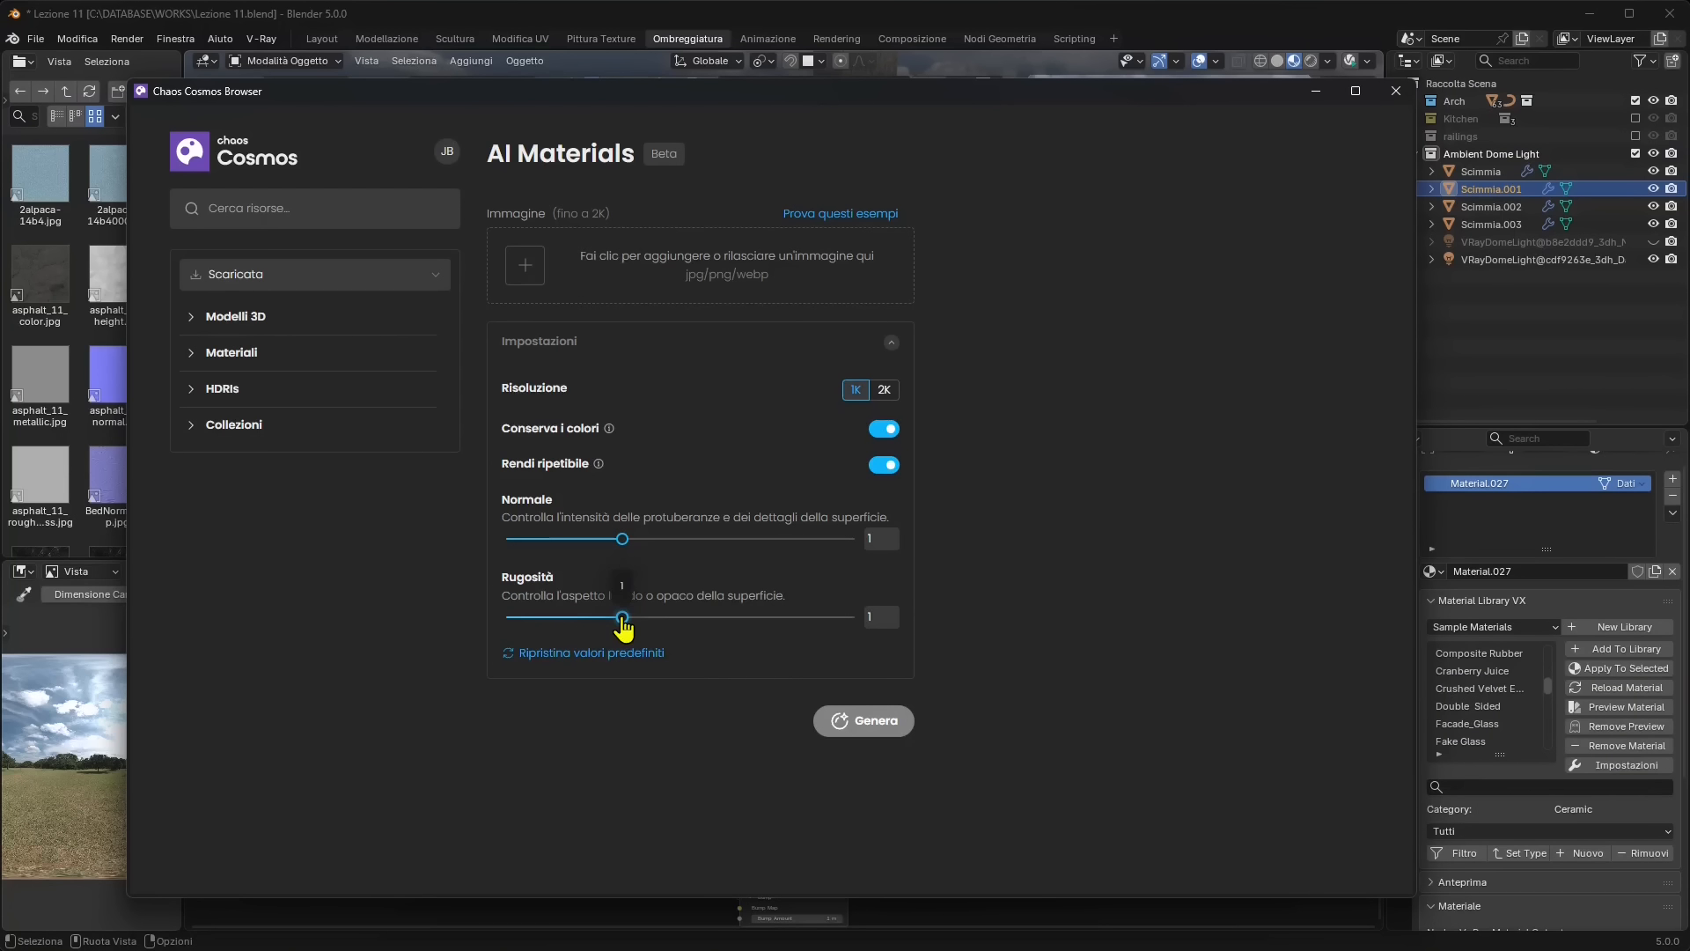
mouse_move(622, 615)
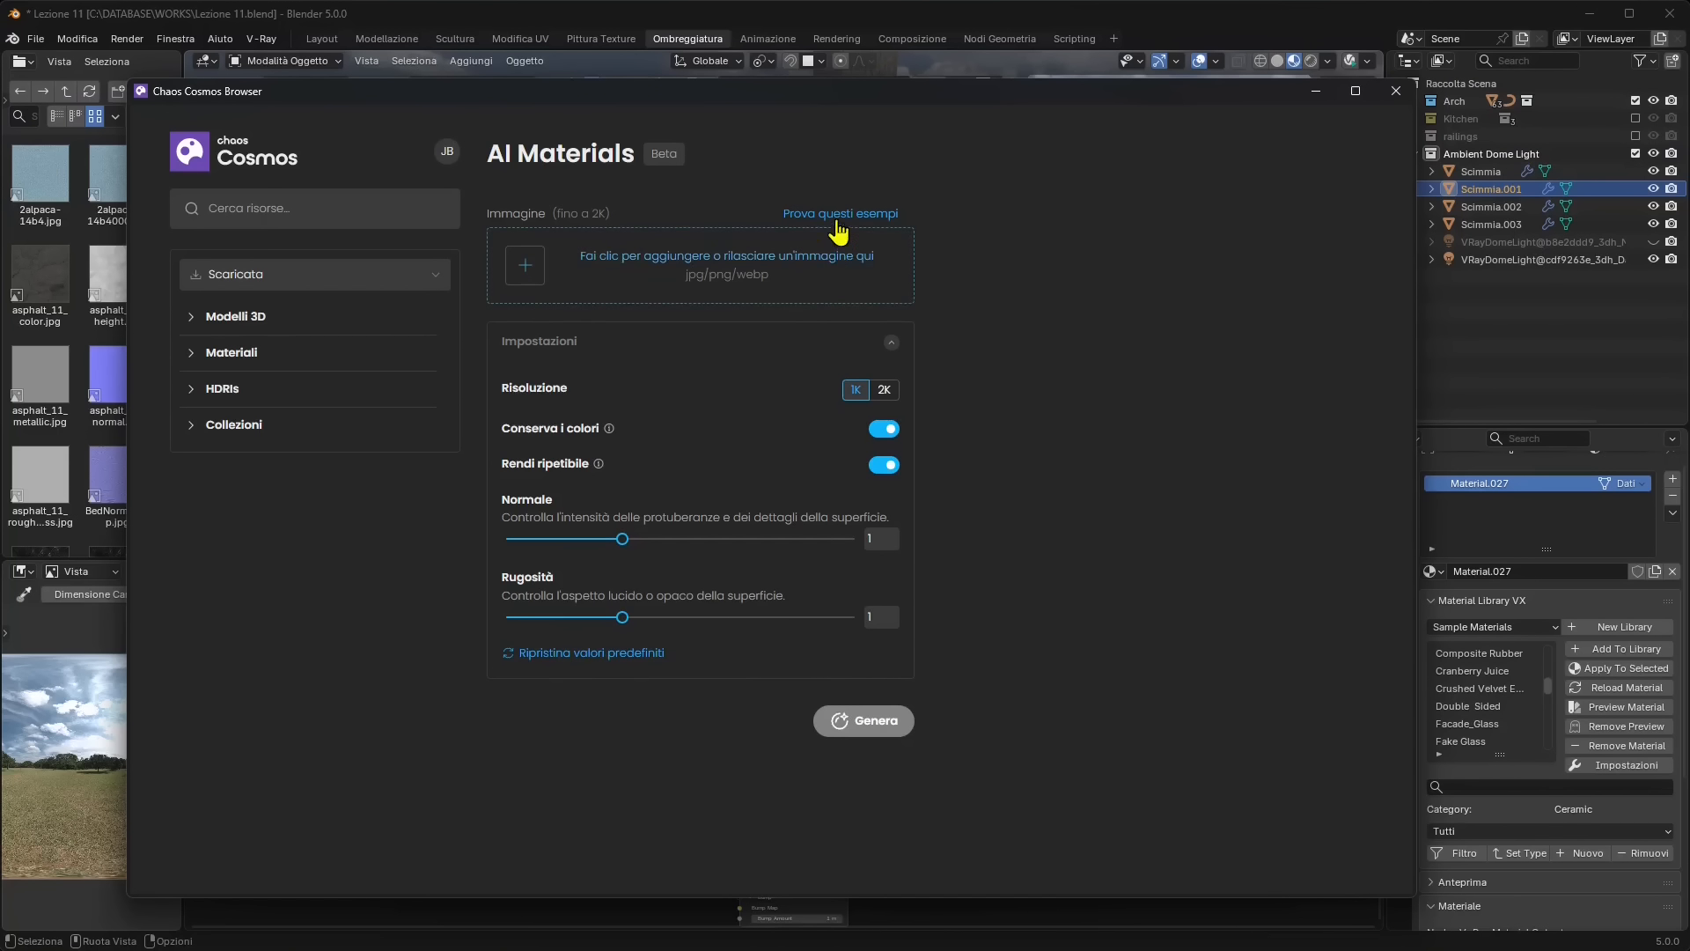
click(811, 218)
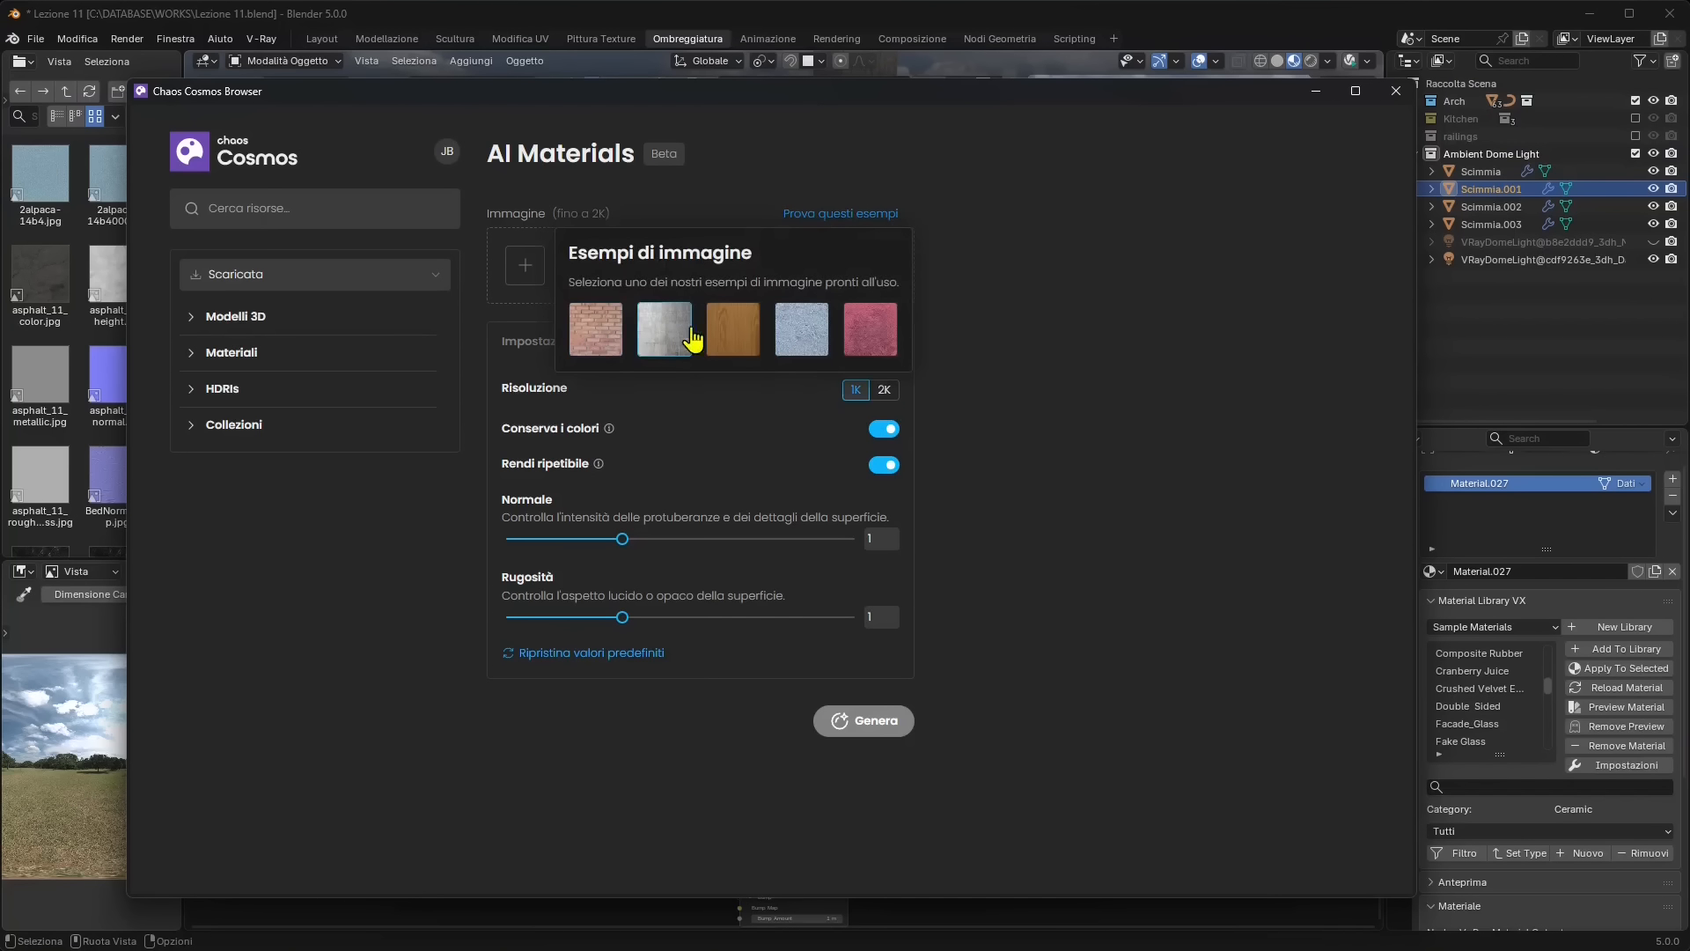
click(602, 333)
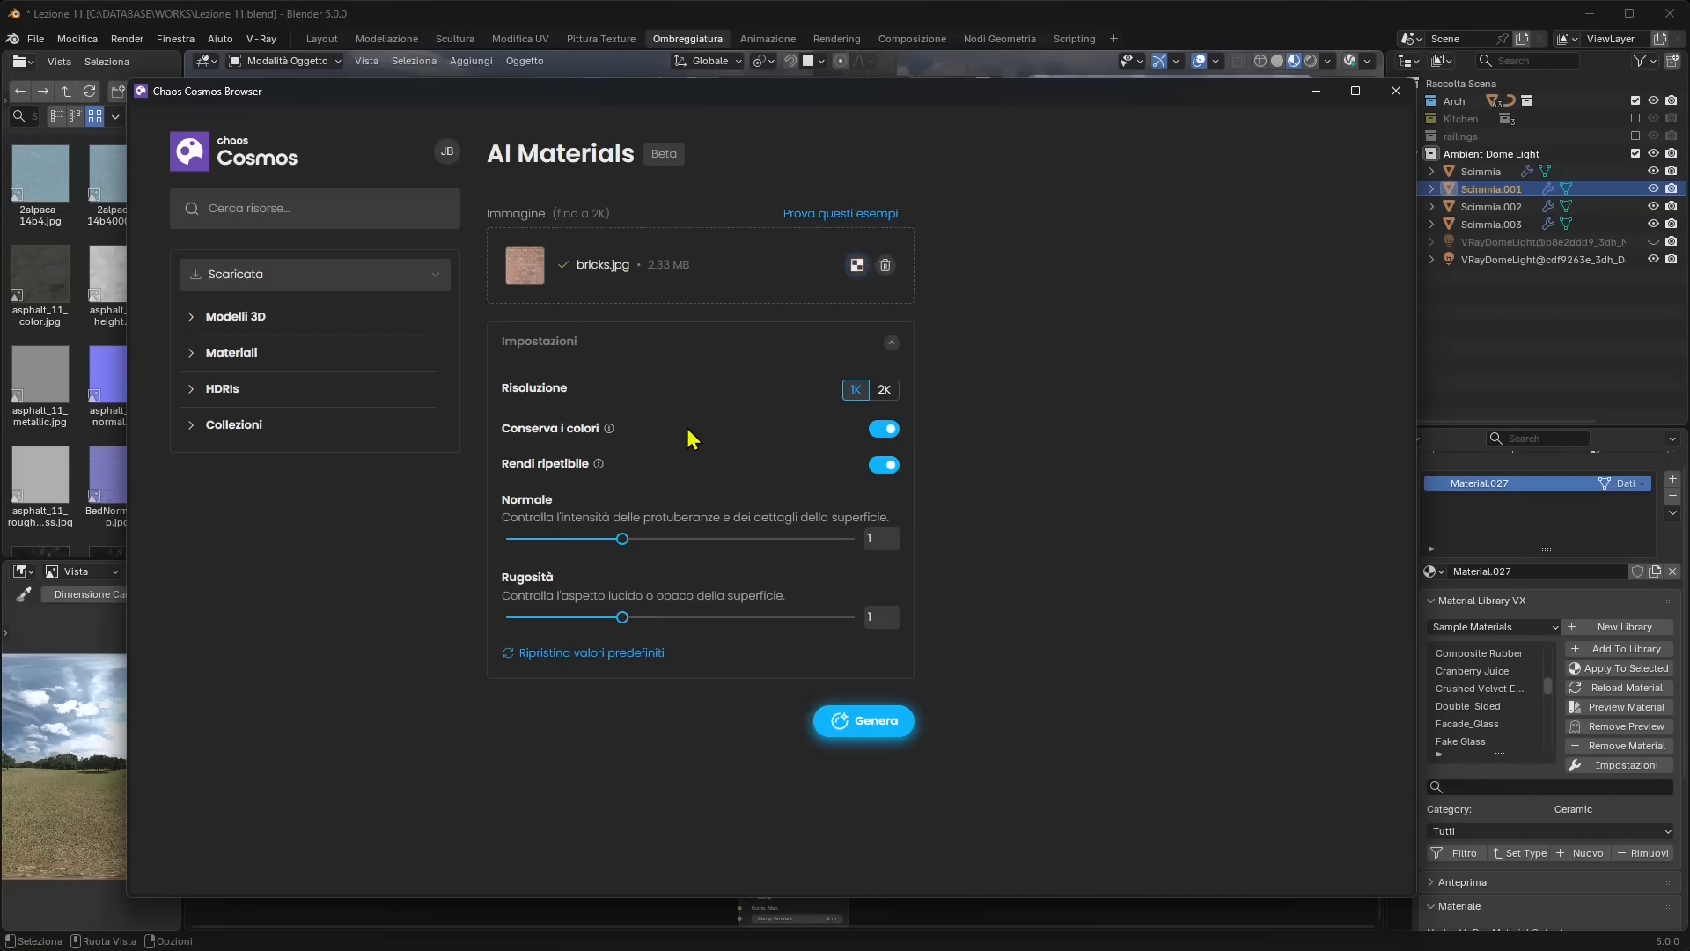
Disable Conserva i colori, set Rugosità to 0 and Normale to 3, and open the repeat pattern selection
click(888, 431)
drag(622, 618, 494, 632)
drag(624, 541, 880, 555)
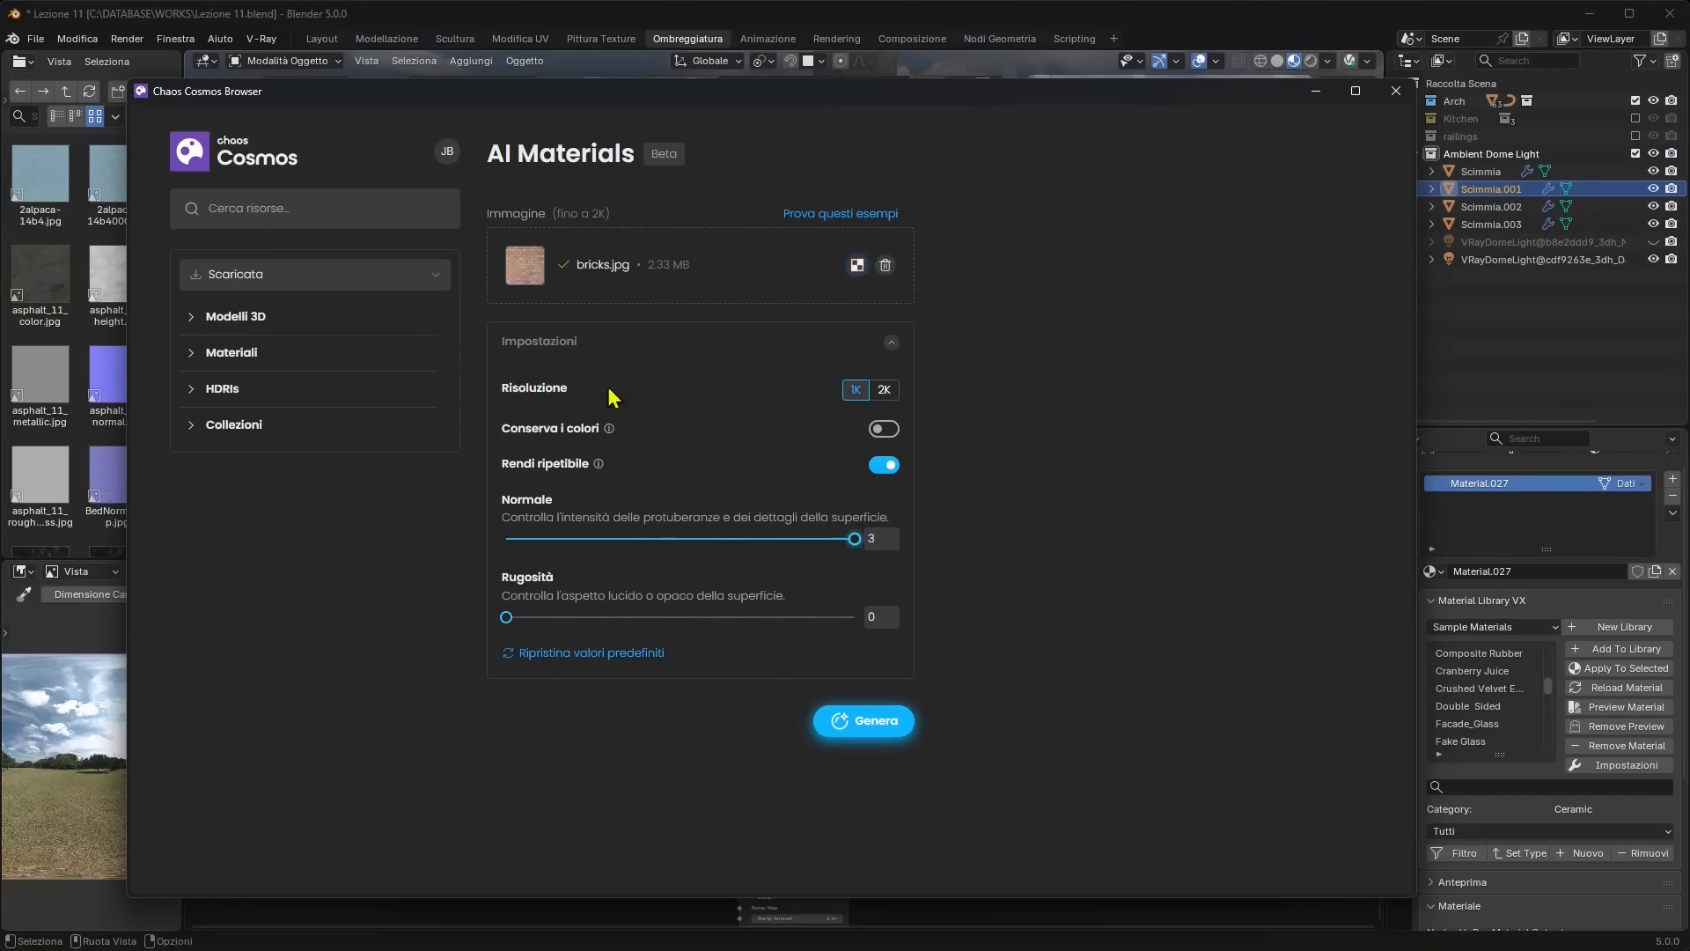
click(861, 723)
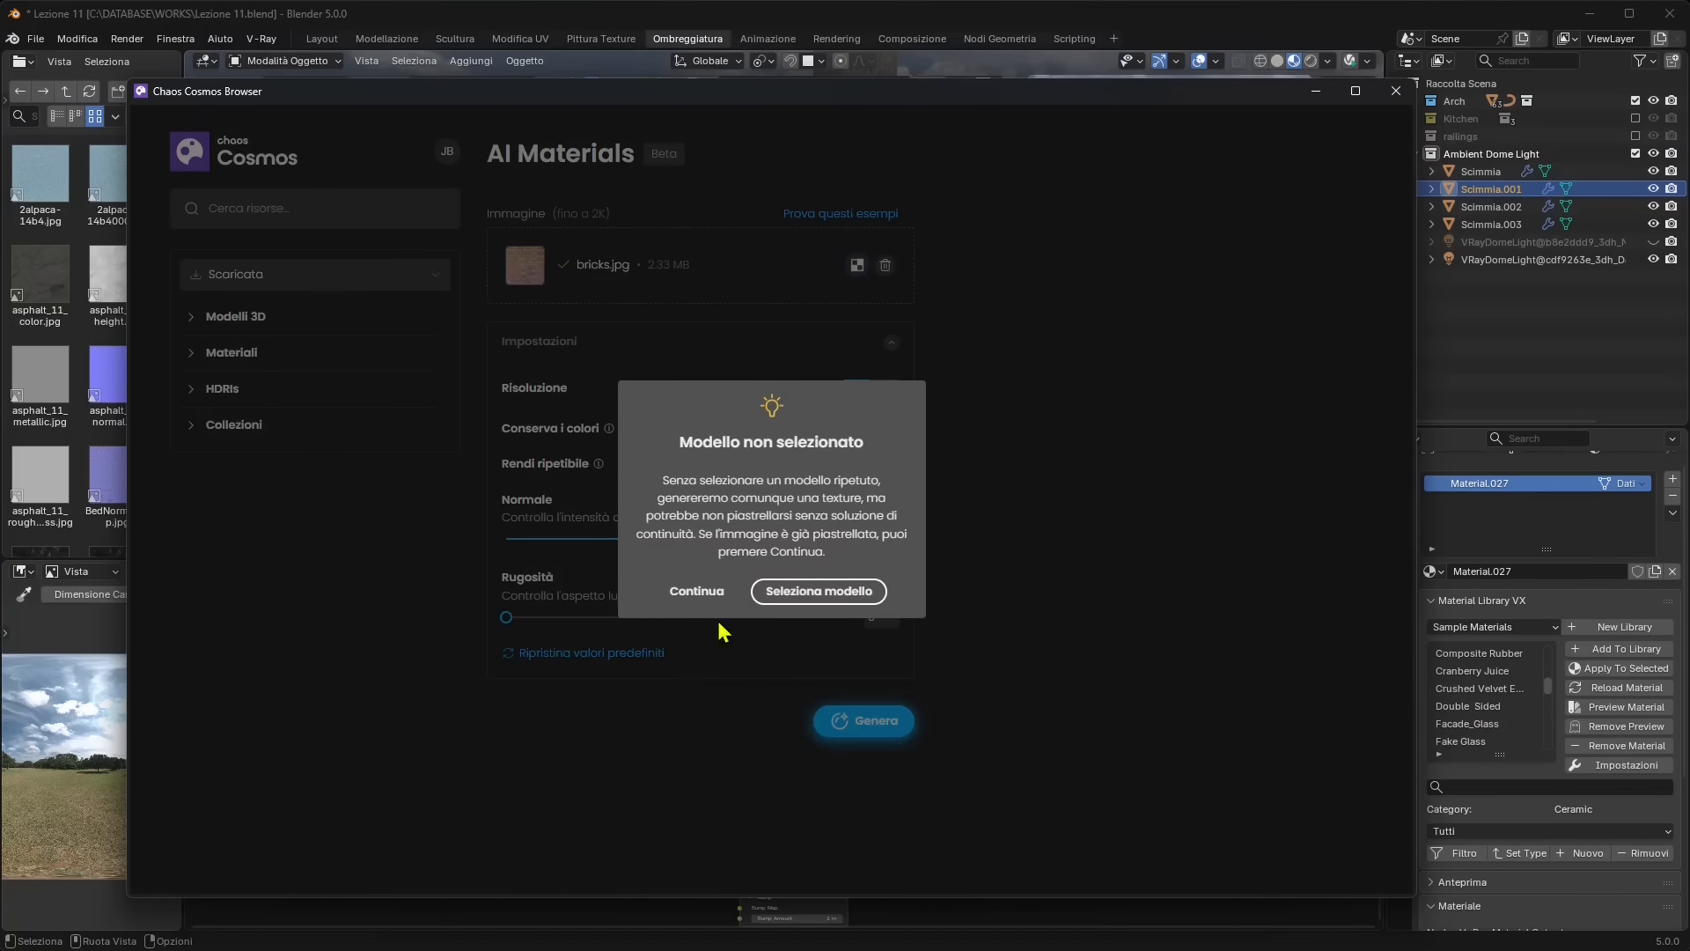
click(781, 595)
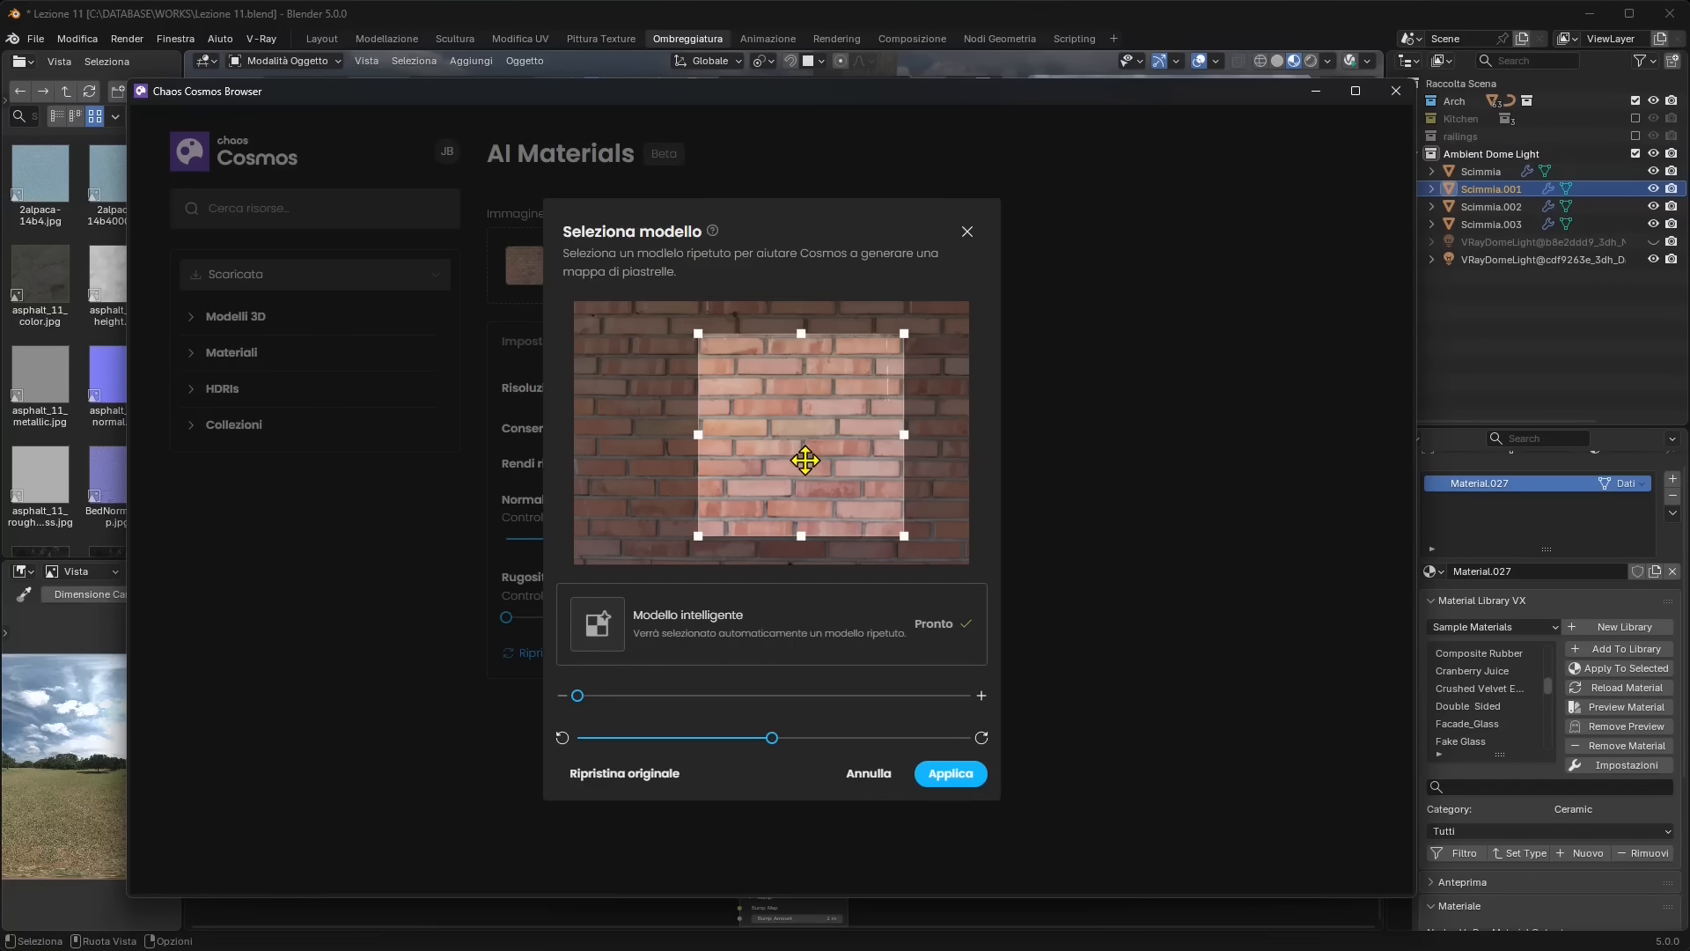
Try moving the repeat pattern crop and rotating the image by 2.25, restoring the Modello intelligente selection after each trial
drag(789, 456, 862, 437)
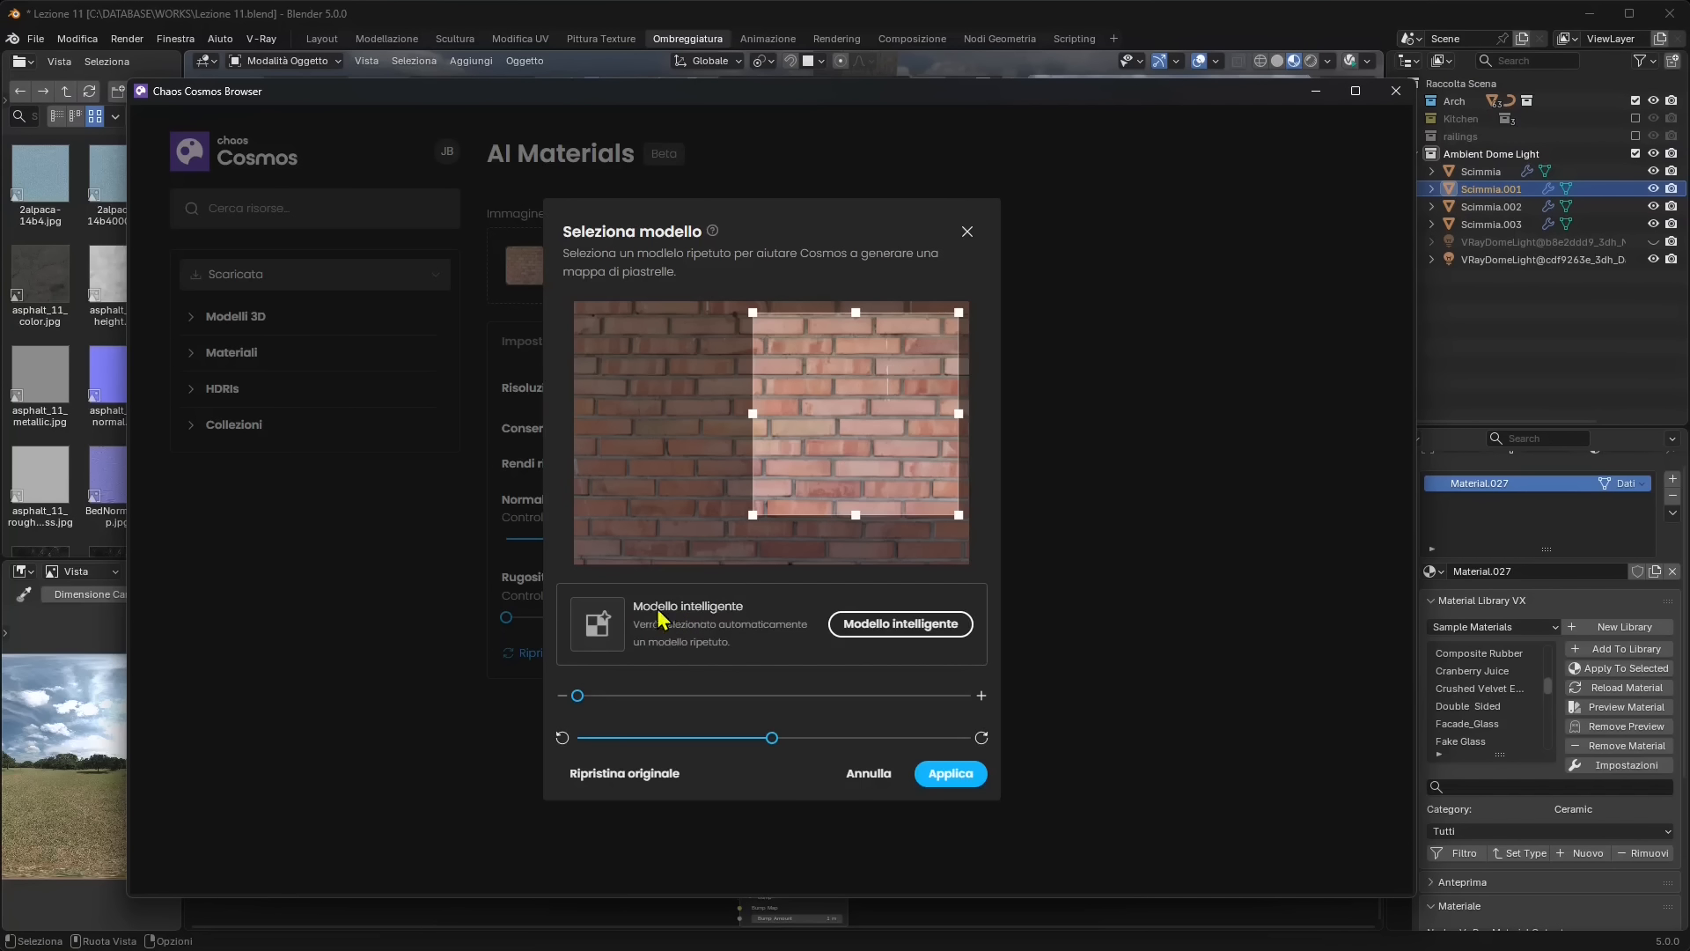
click(866, 626)
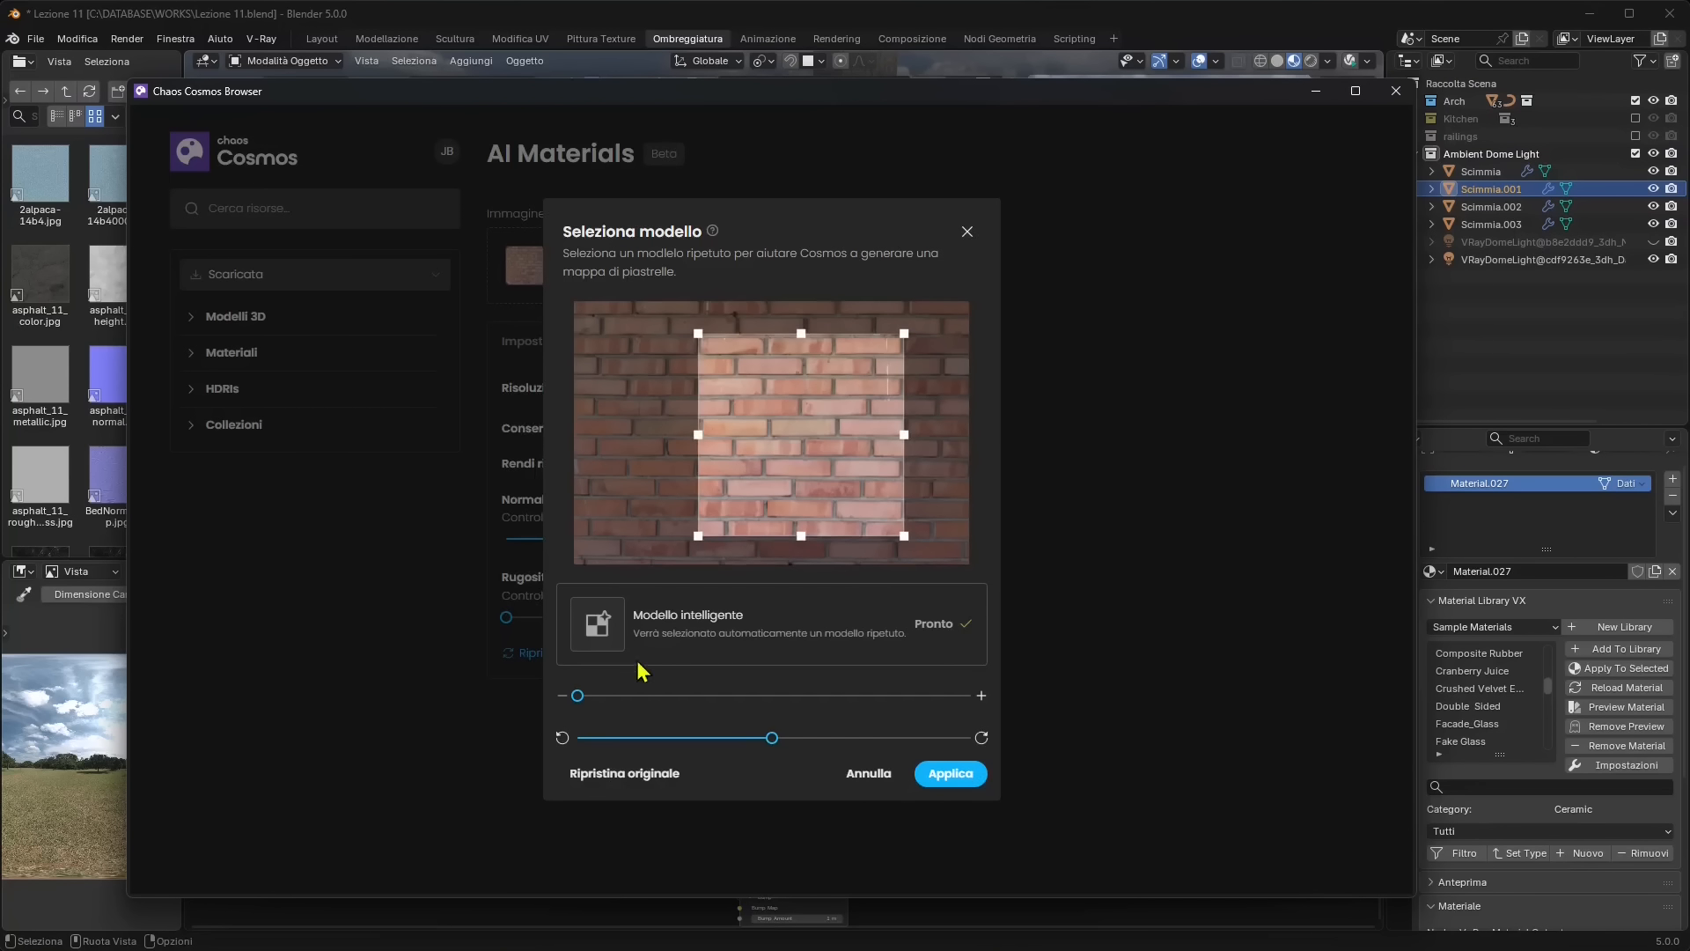
mouse_move(578, 702)
mouse_move(579, 699)
mouse_down()
mouse_move(890, 700)
mouse_move(574, 691)
mouse_up()
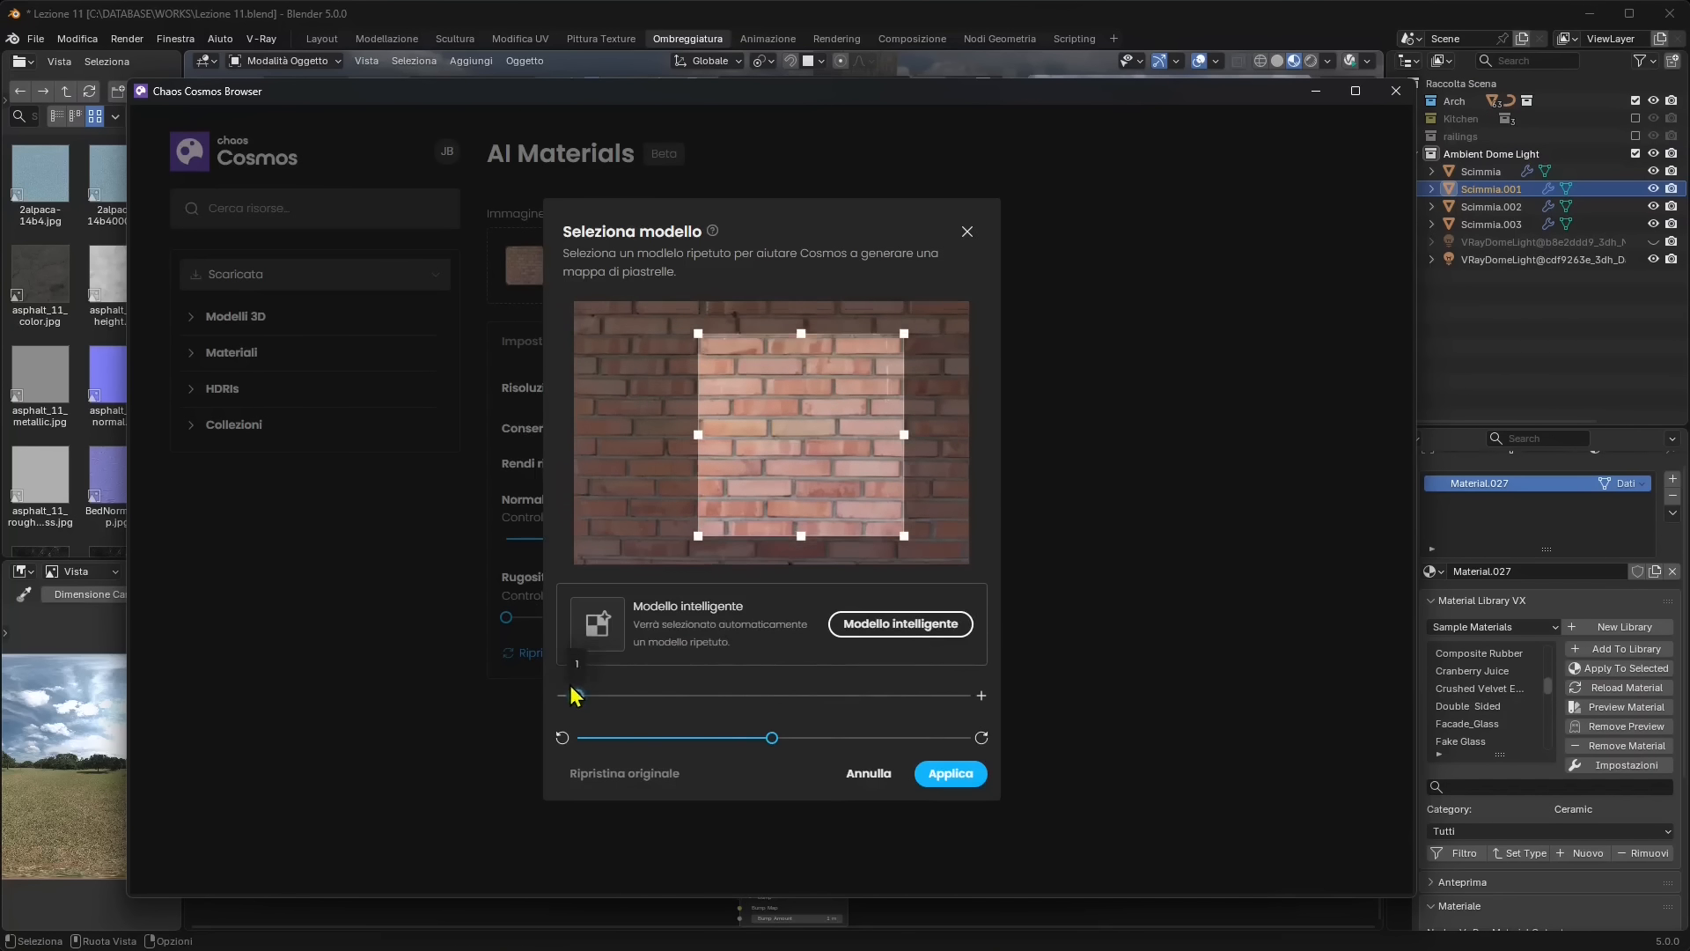
drag(769, 744, 801, 713)
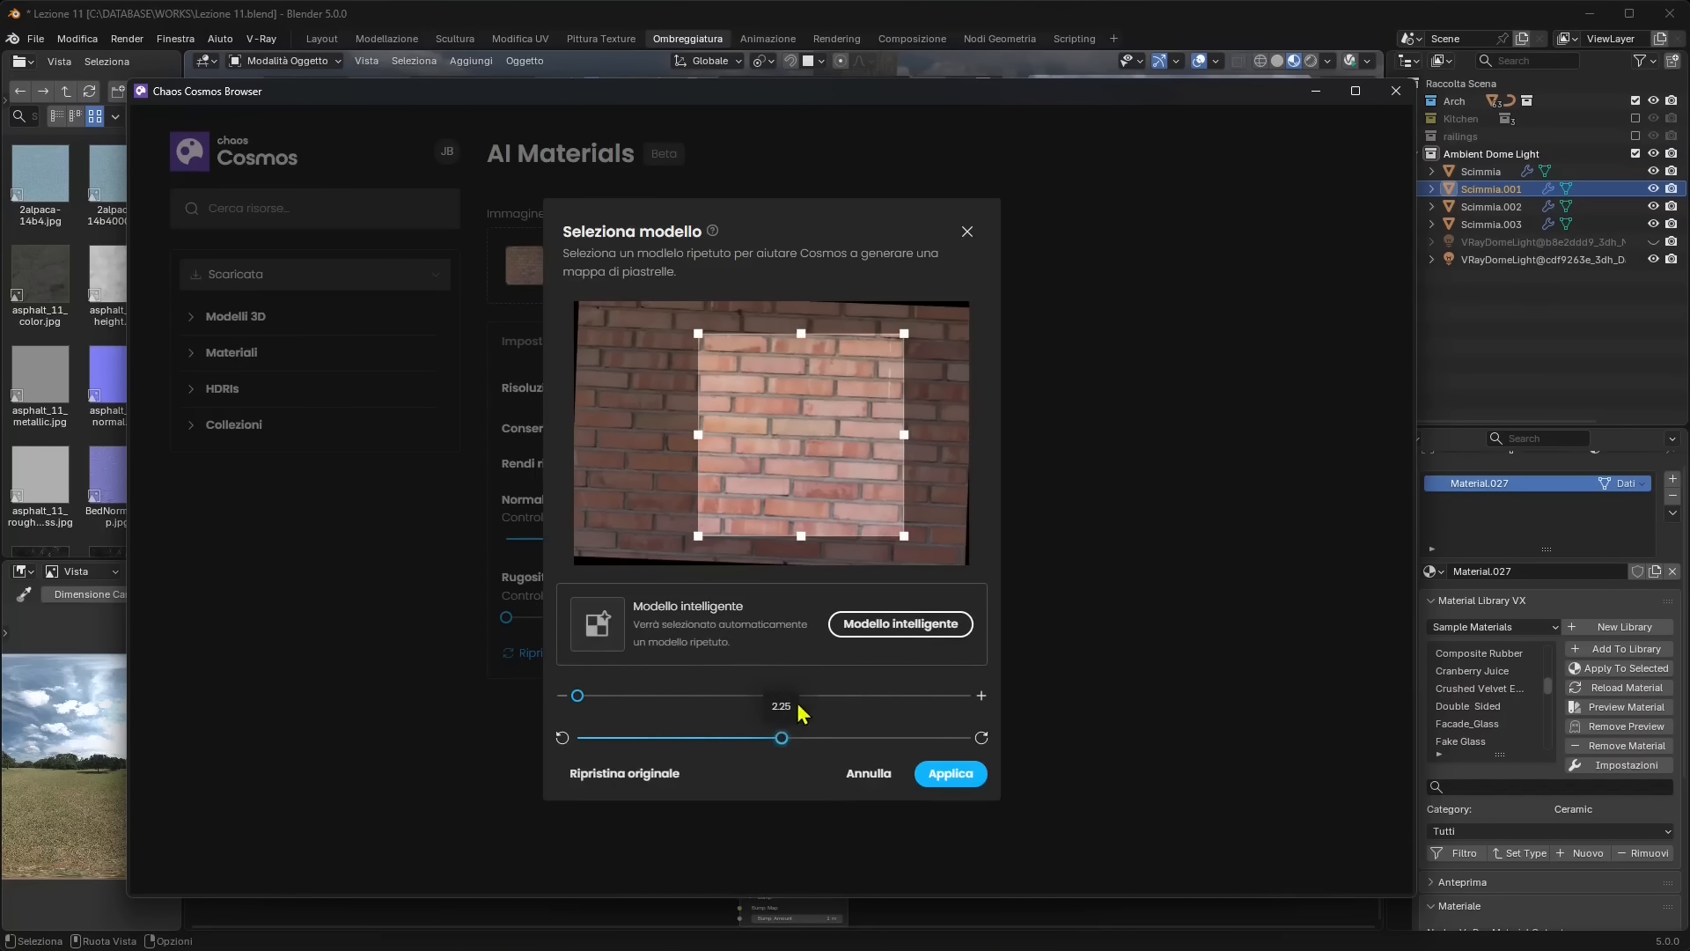
click(915, 632)
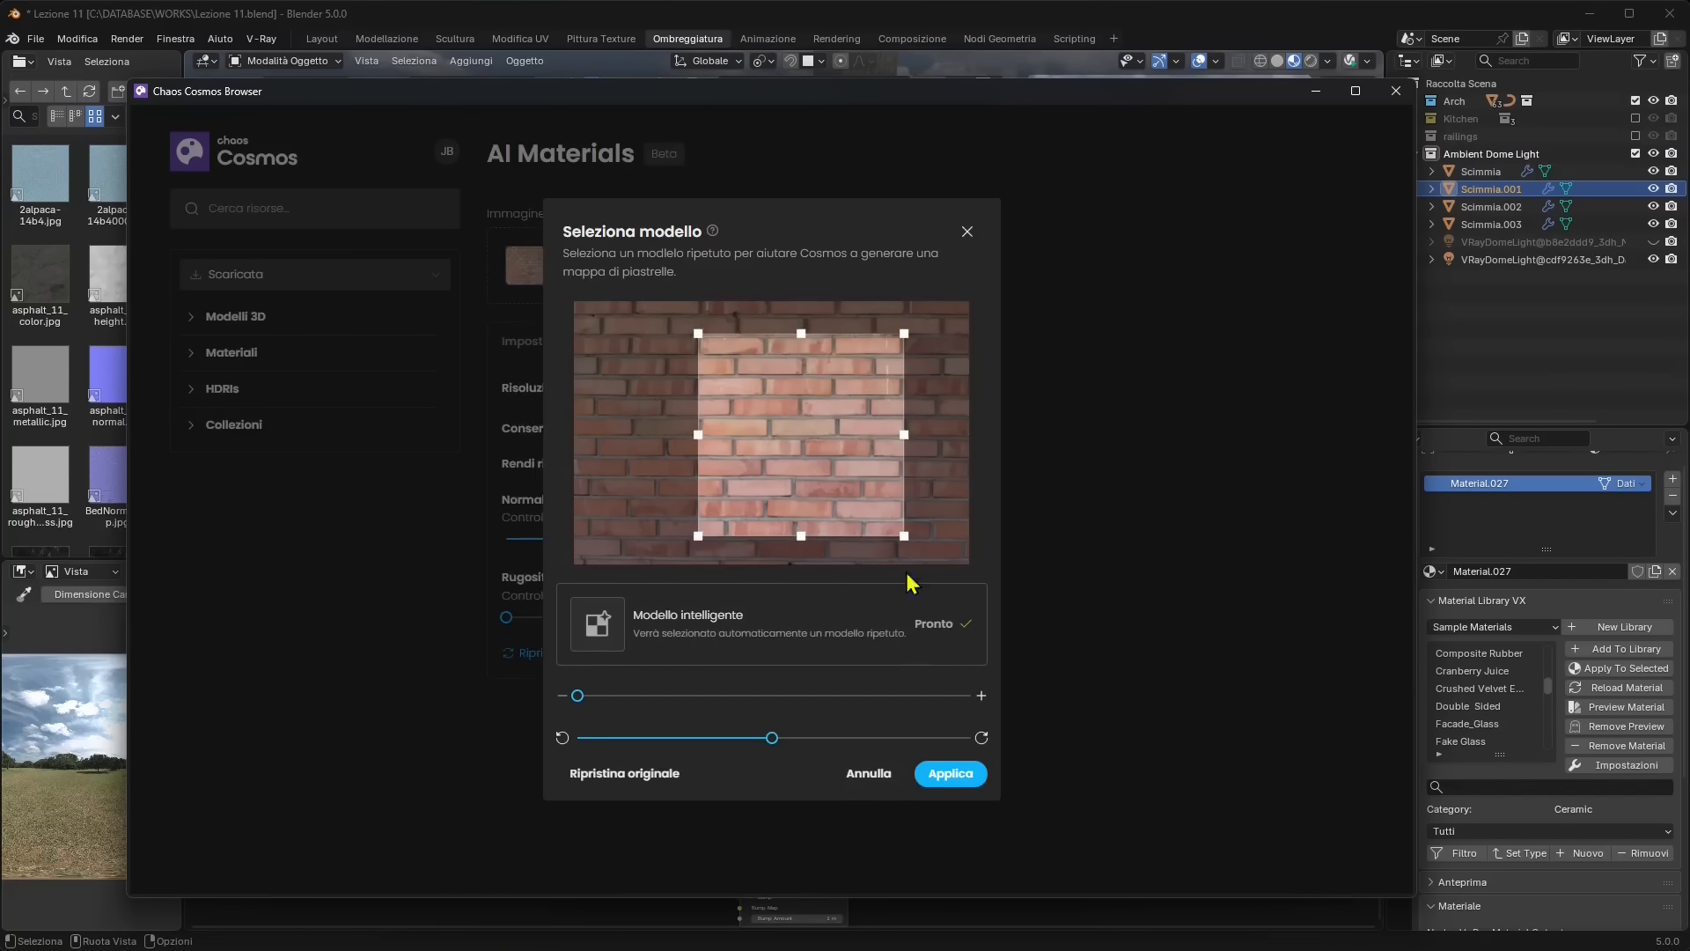
Apply the smart repeat pattern and generate the AI brick material
click(954, 772)
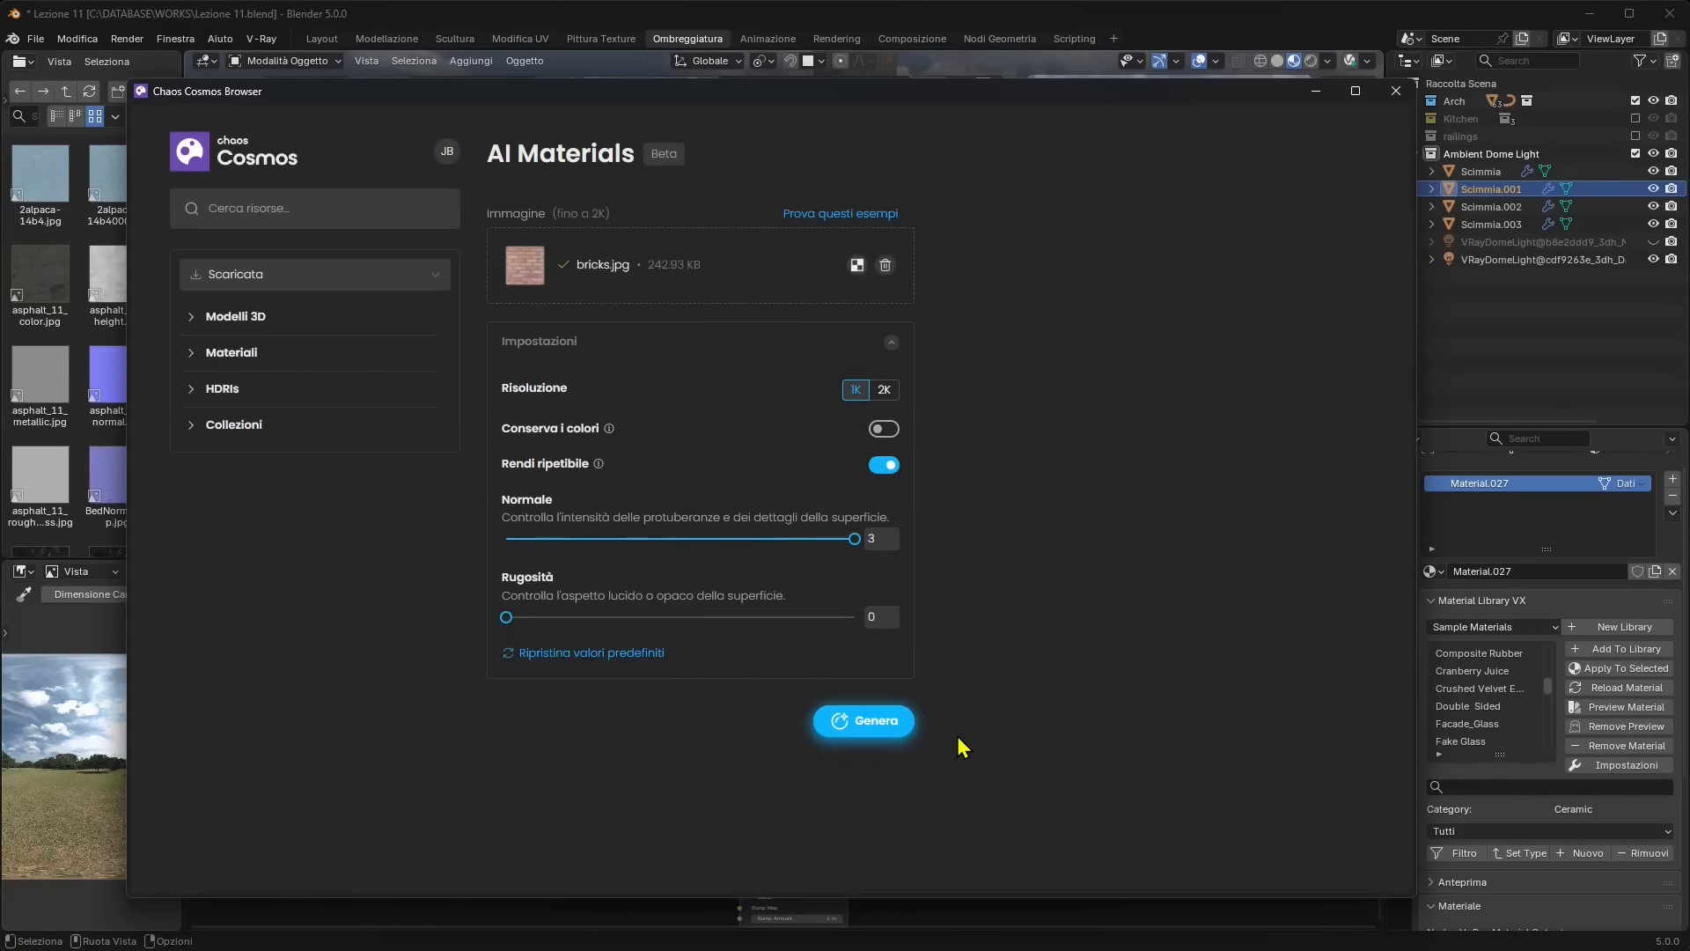
click(882, 729)
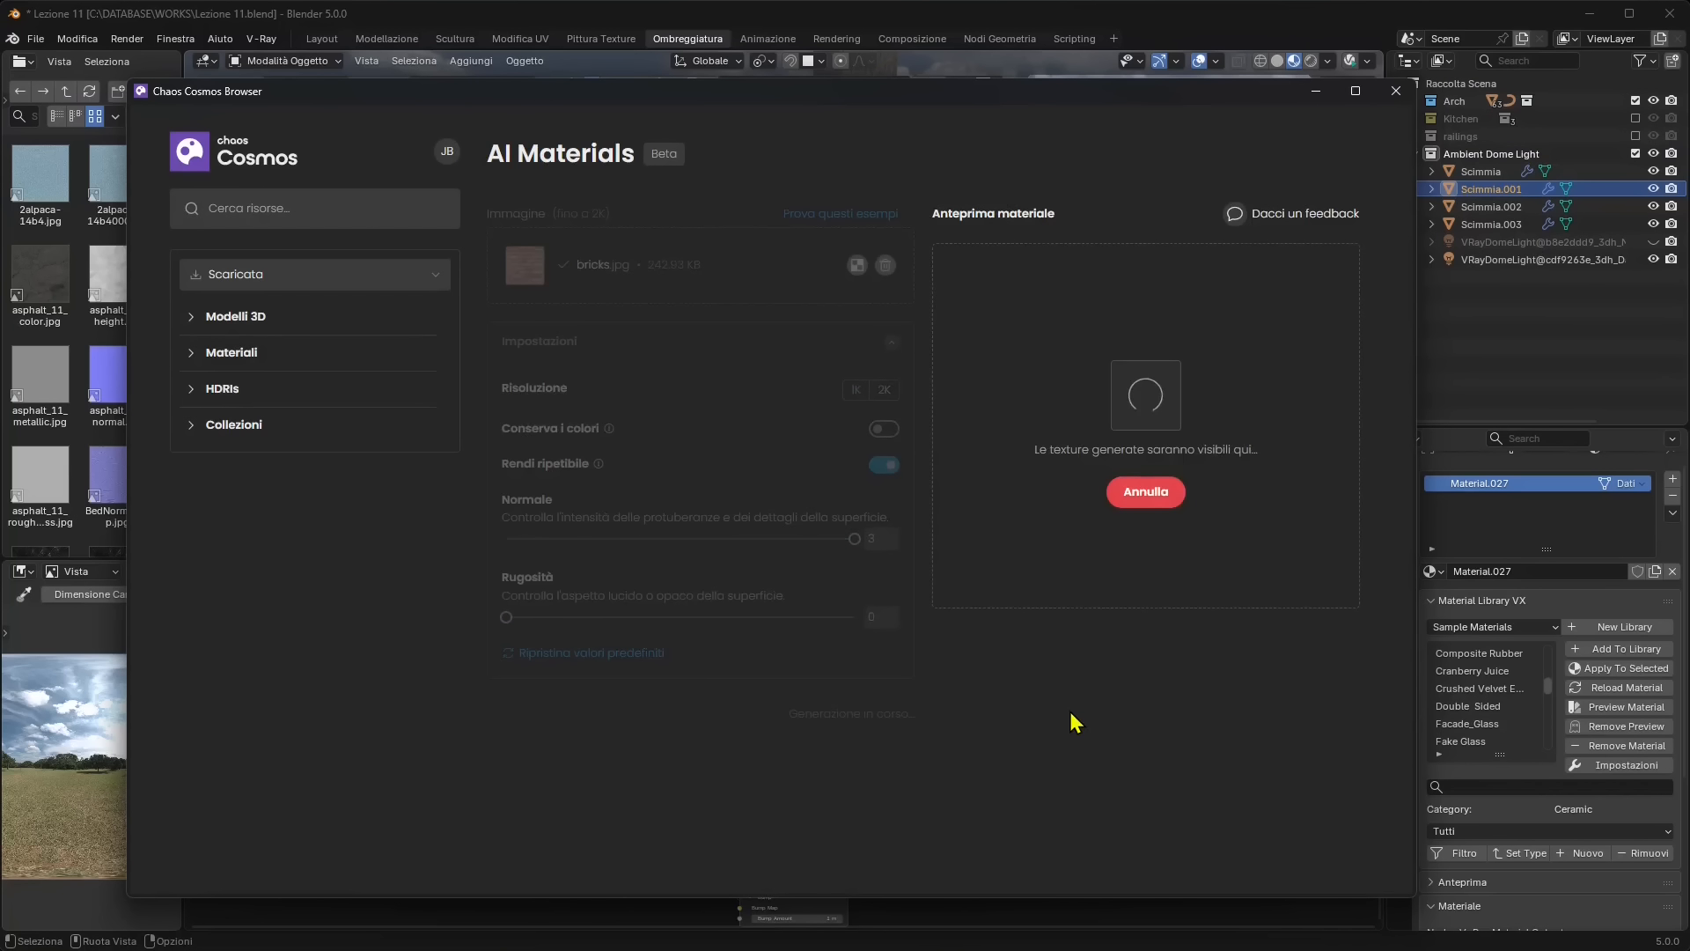
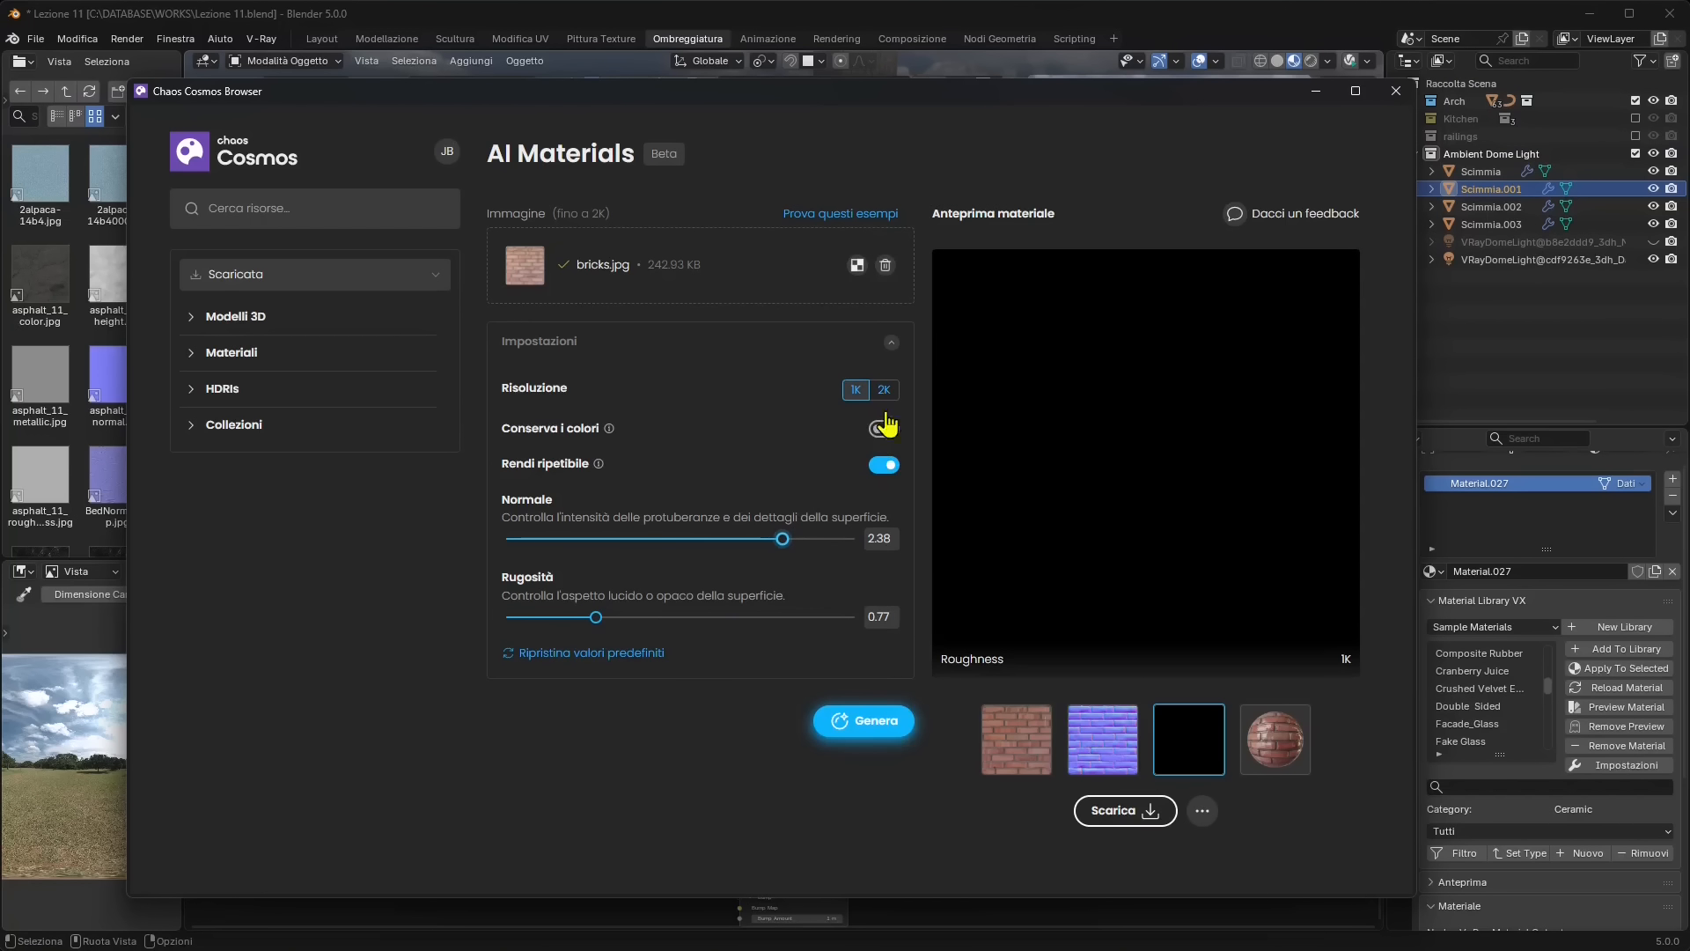
Regenerate the AI brick material and review its Roughness, Albedo, Normal and Material previews
click(868, 718)
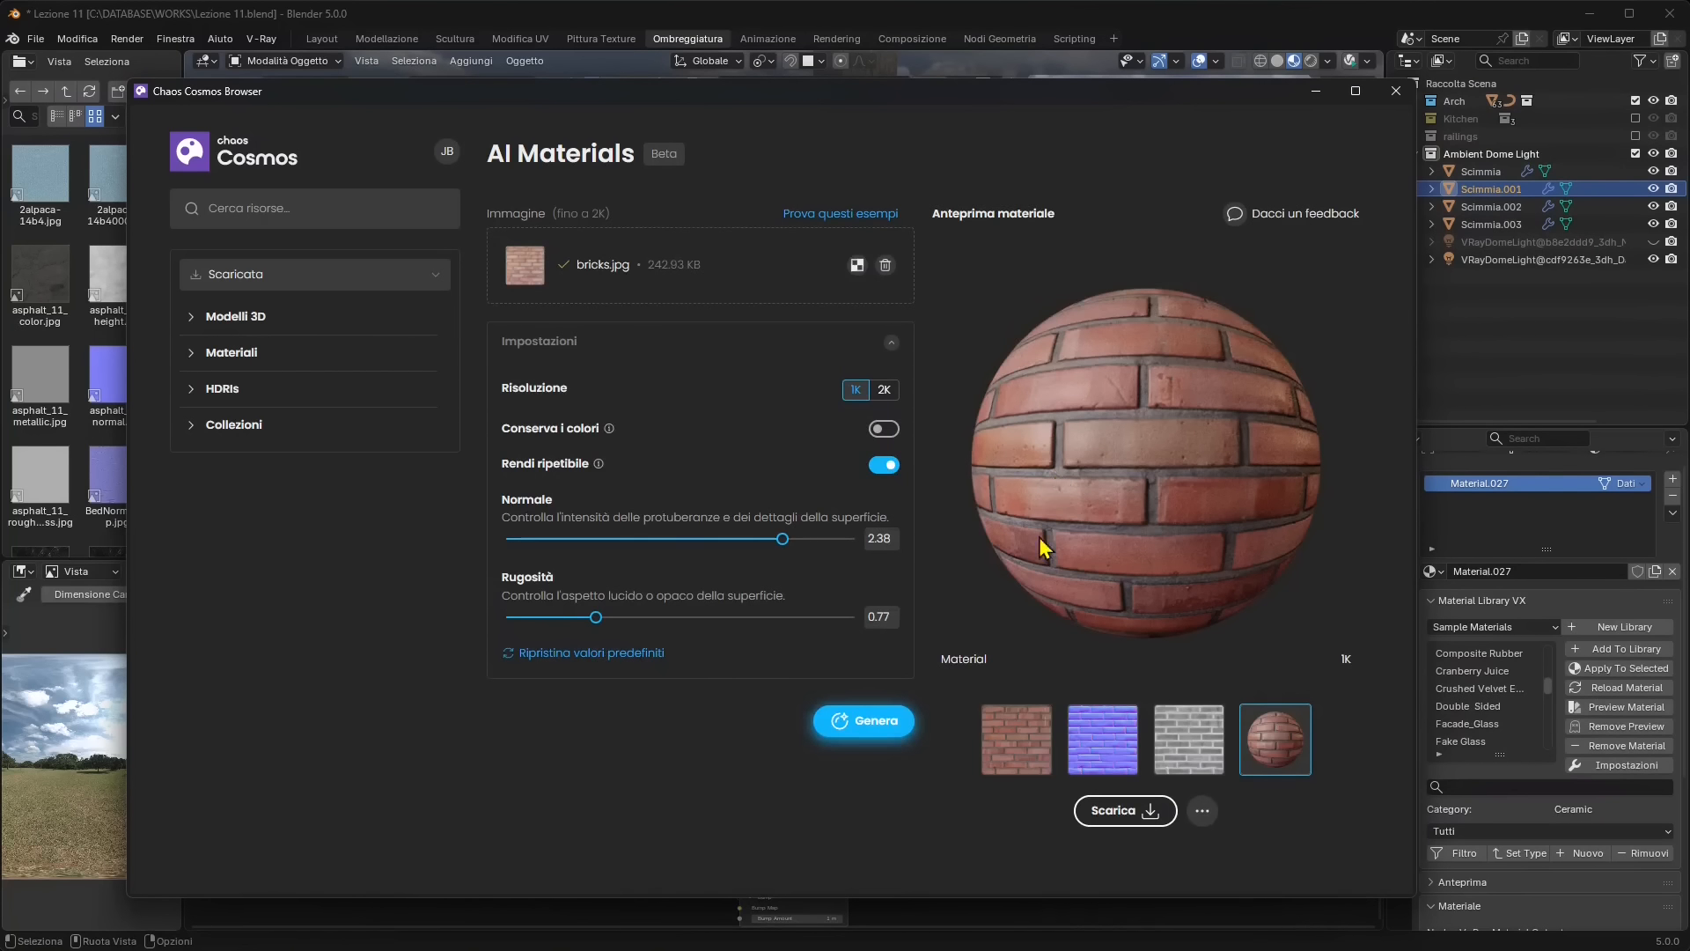
click(1195, 744)
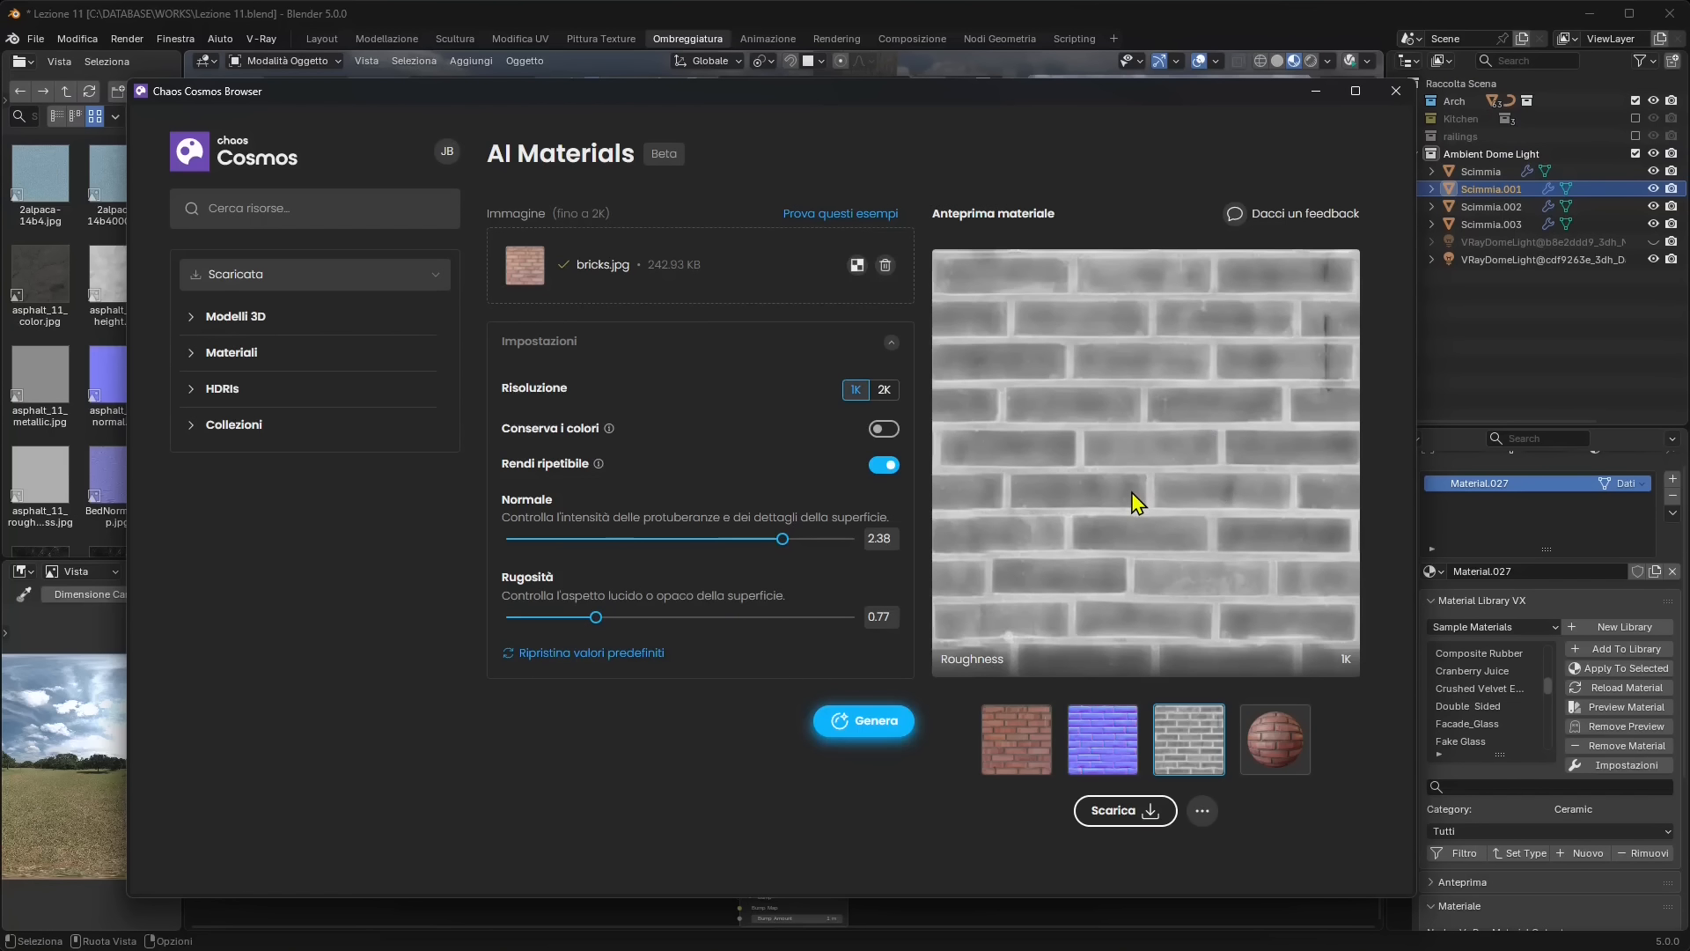
click(1272, 742)
click(1181, 742)
click(1018, 747)
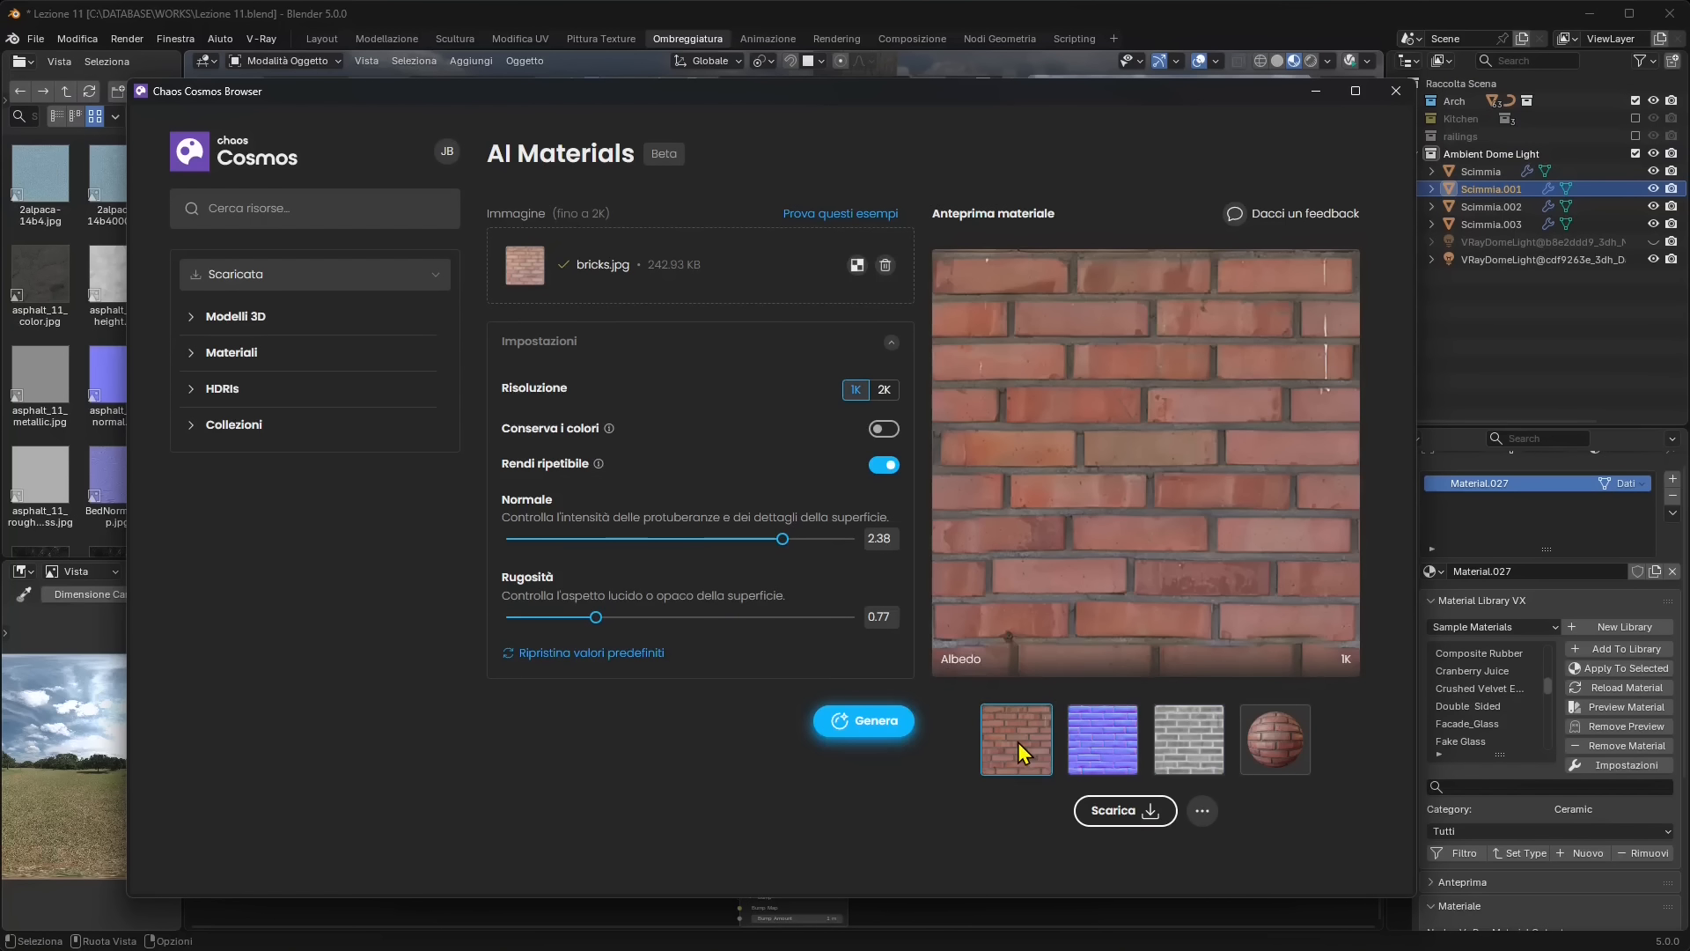
click(1279, 750)
click(1188, 739)
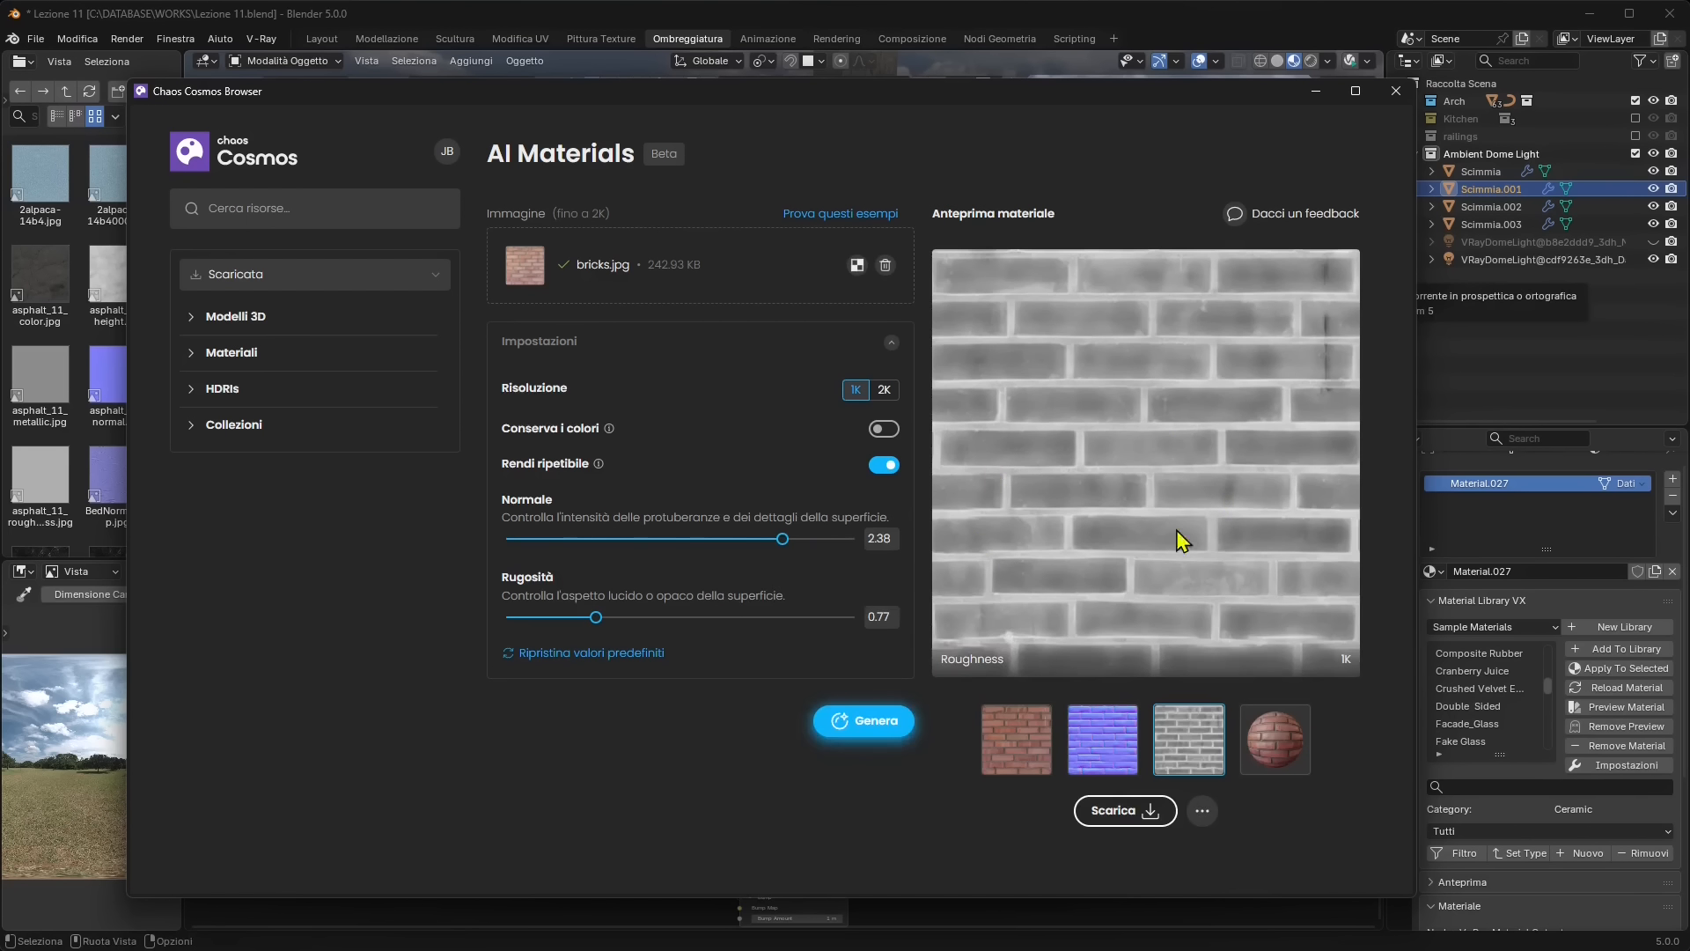
click(1100, 764)
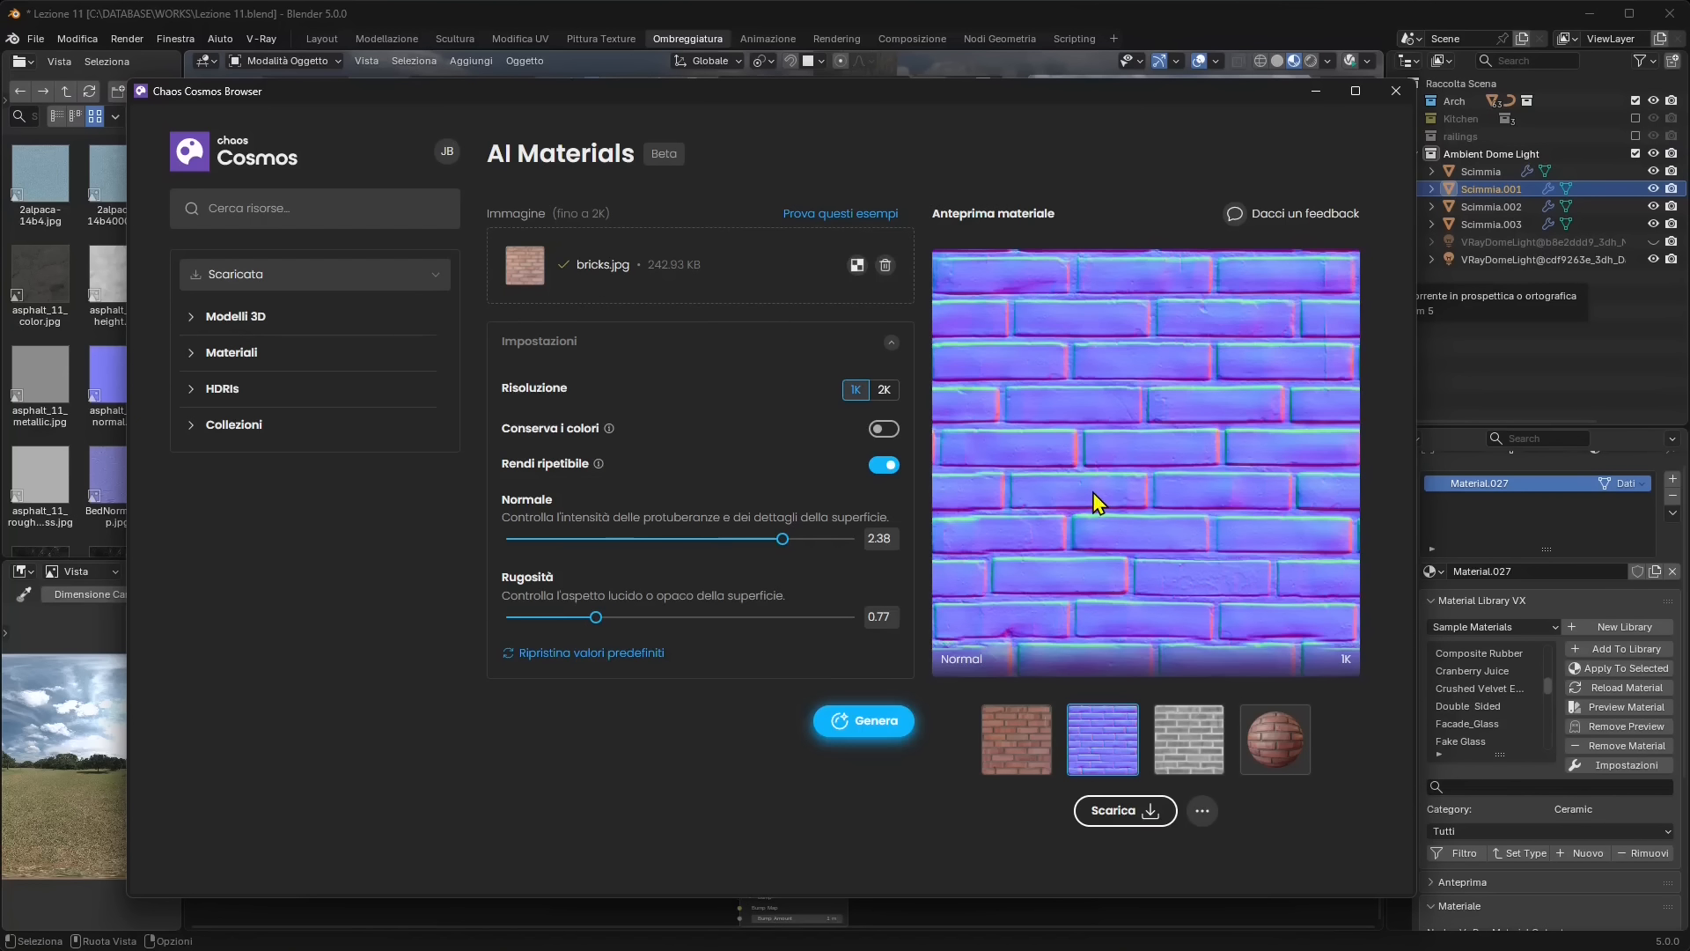
click(1266, 744)
Download the generated material under the name BricksAI and import it into the Blender scene
click(1125, 810)
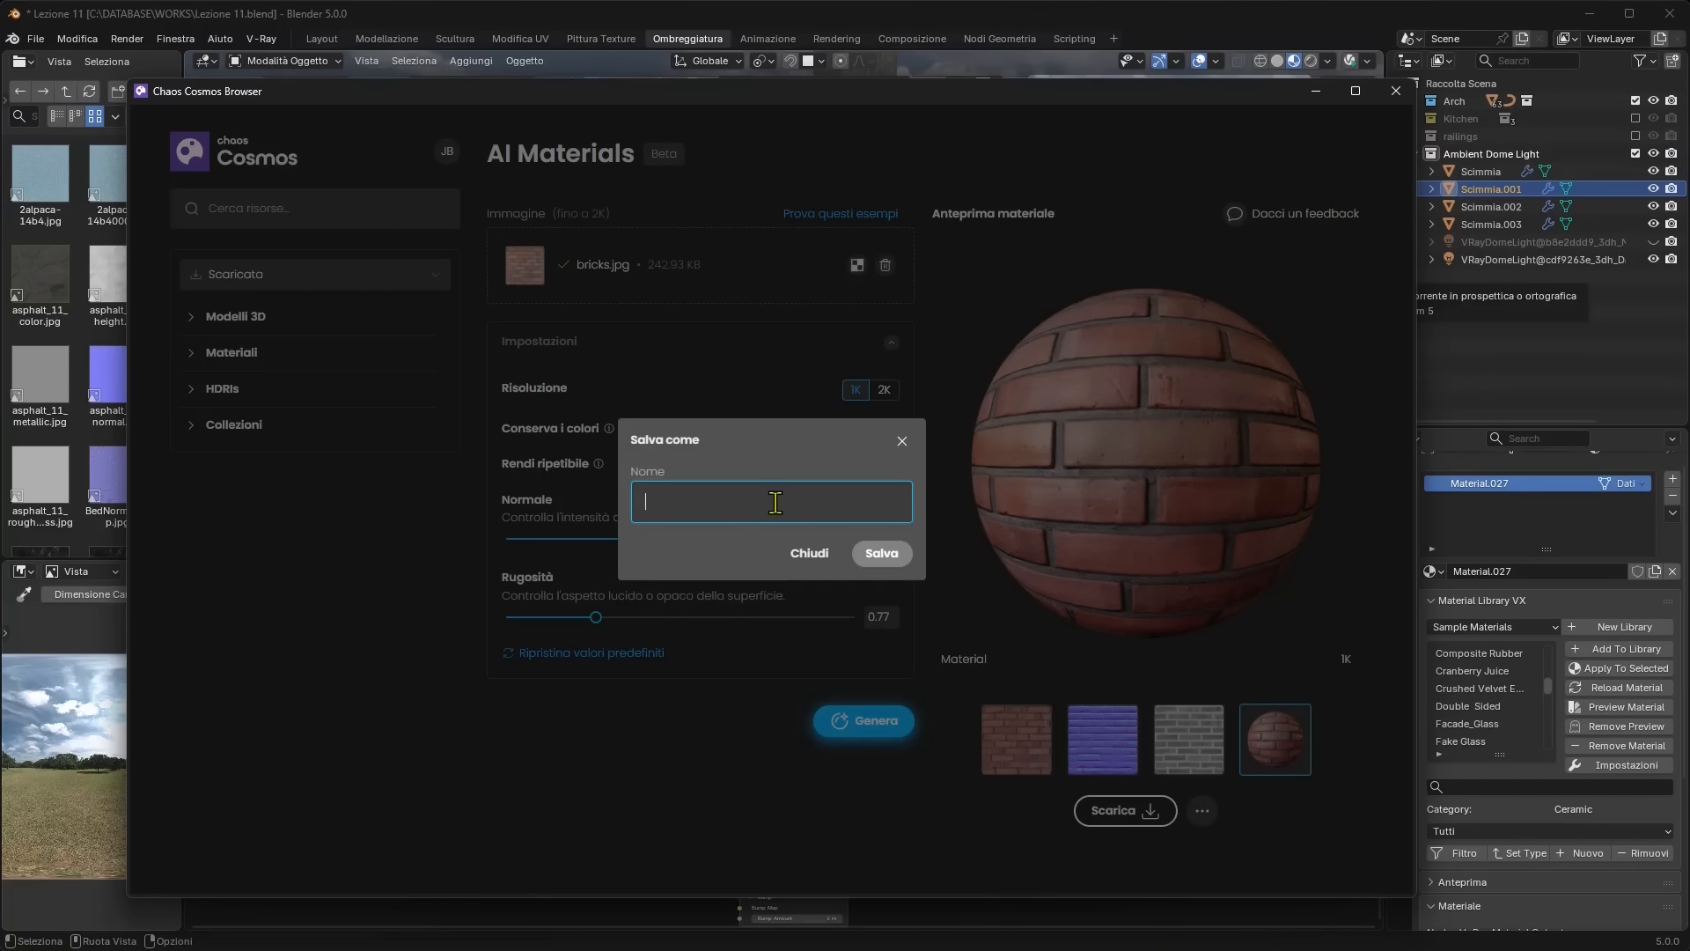
text(BricksAI)
click(904, 547)
click(1115, 814)
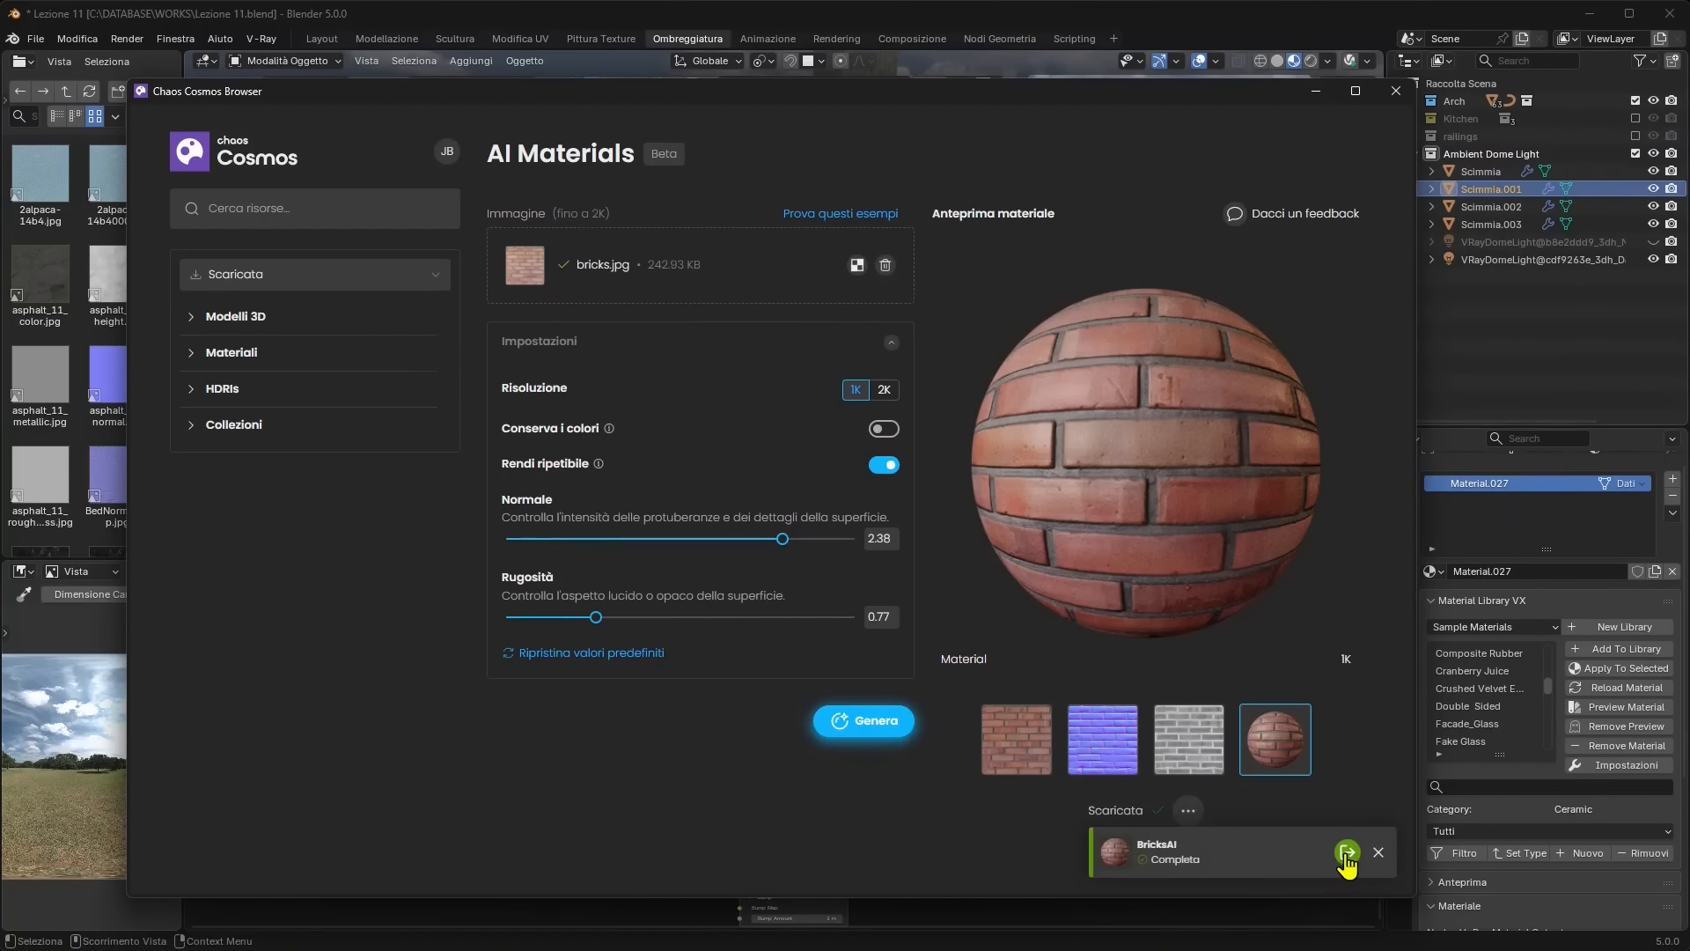
click(1347, 853)
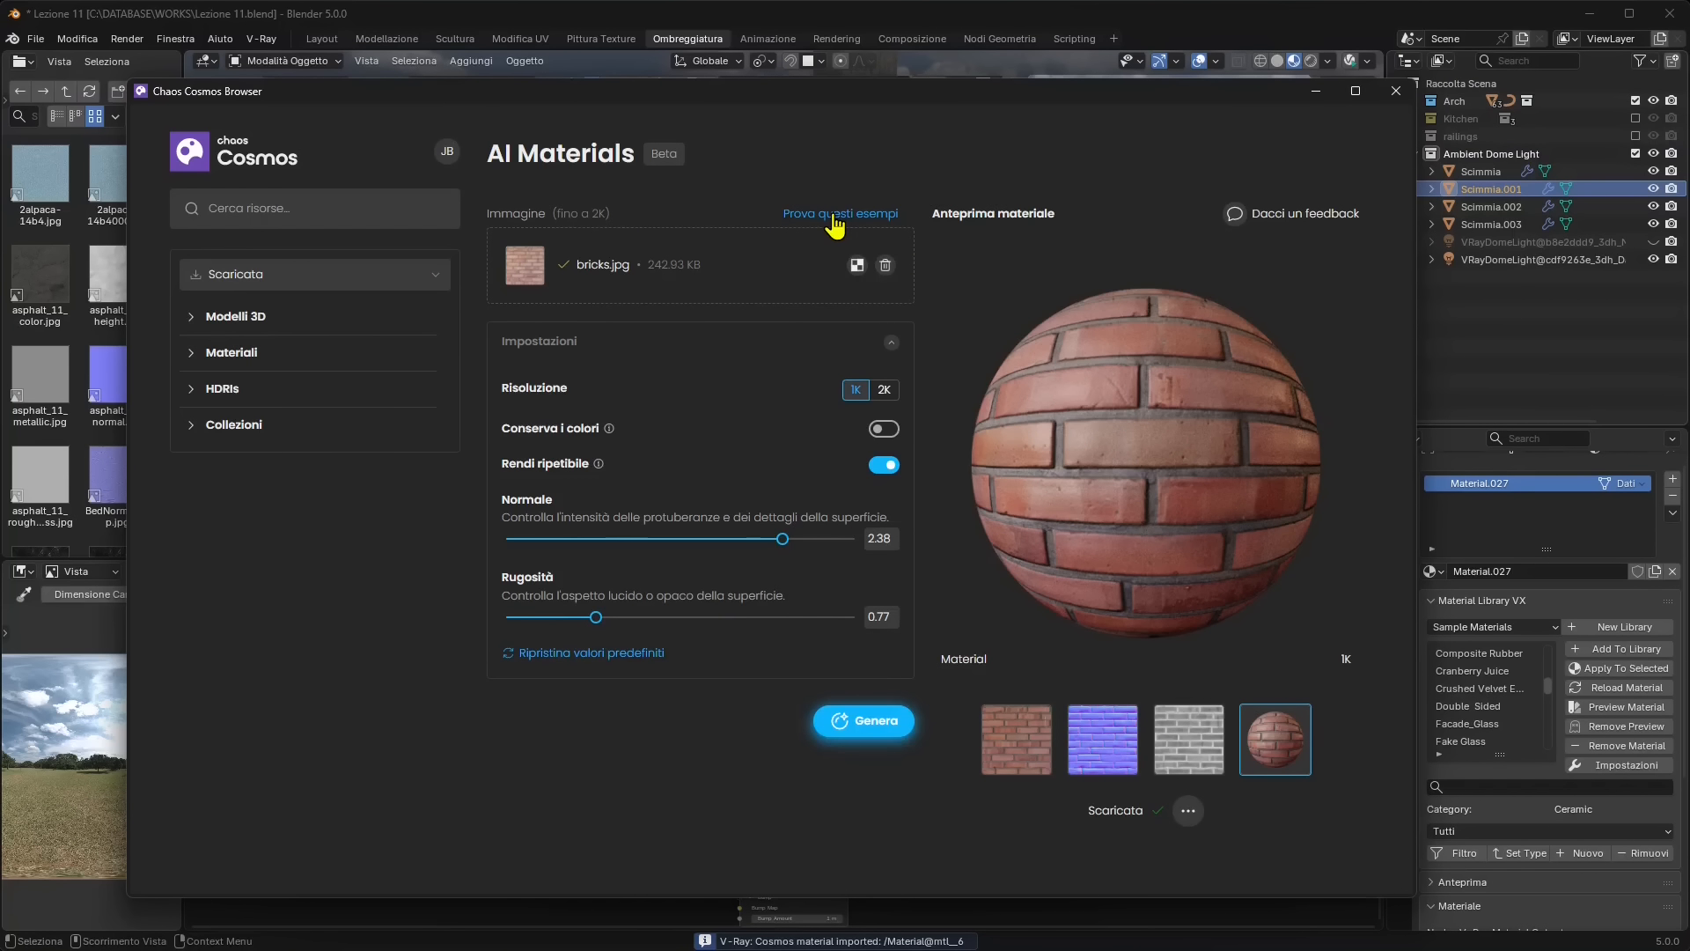
Restore the default generation settings and remove bricks.jpg as the source image
click(585, 653)
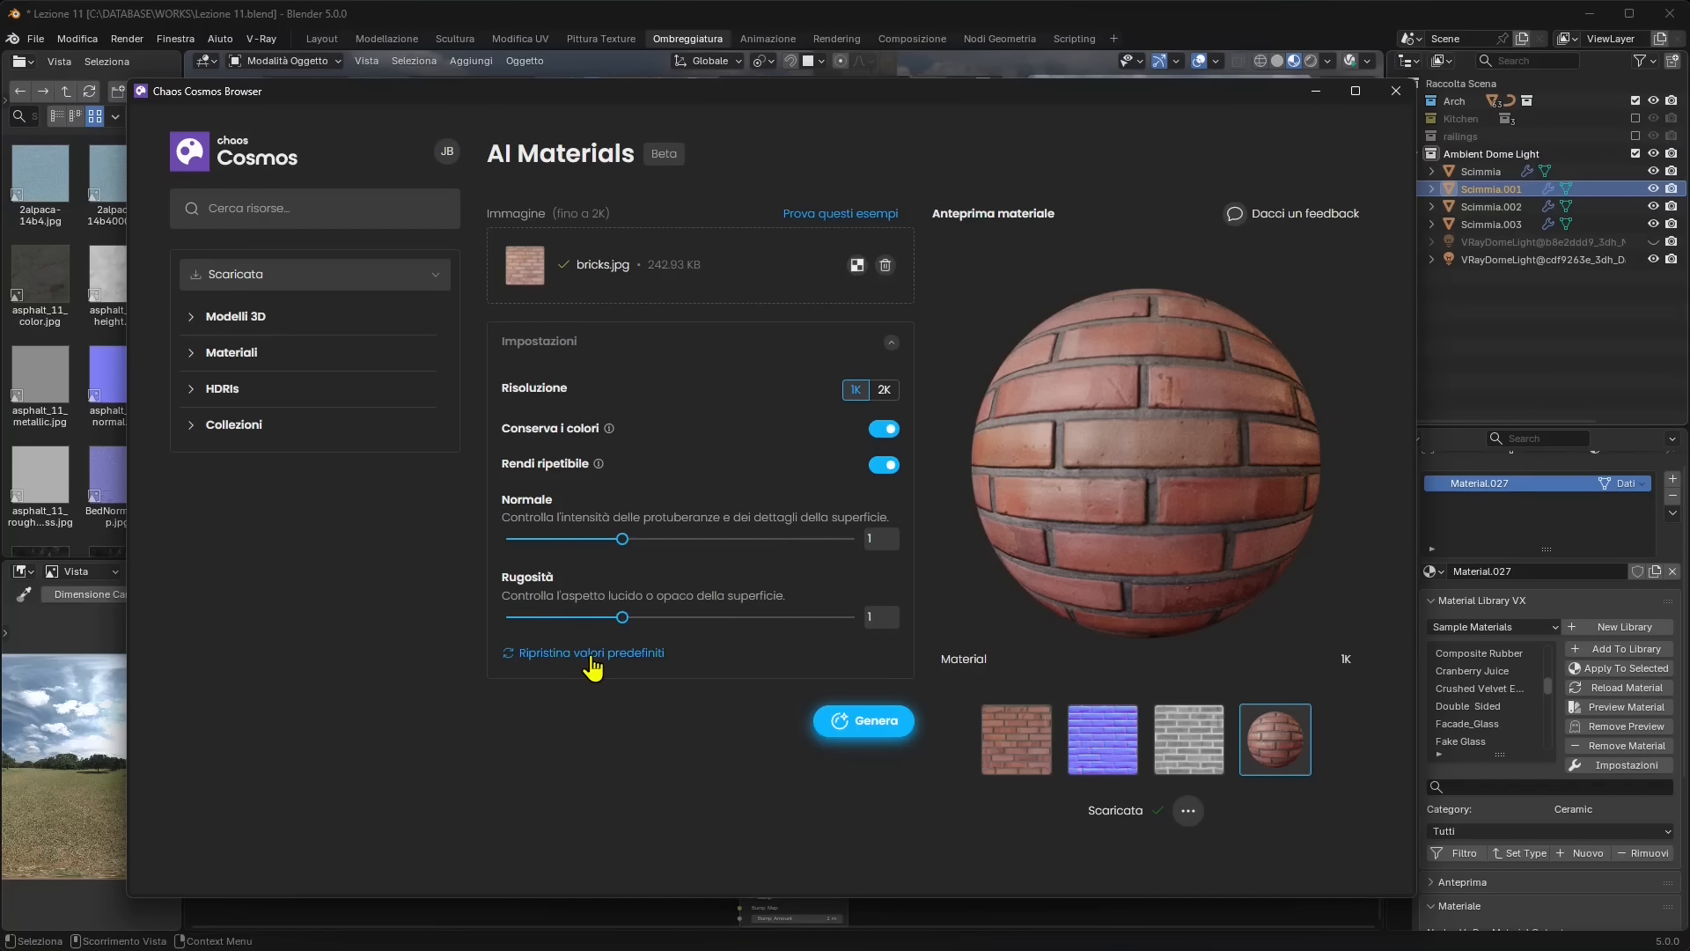
click(885, 265)
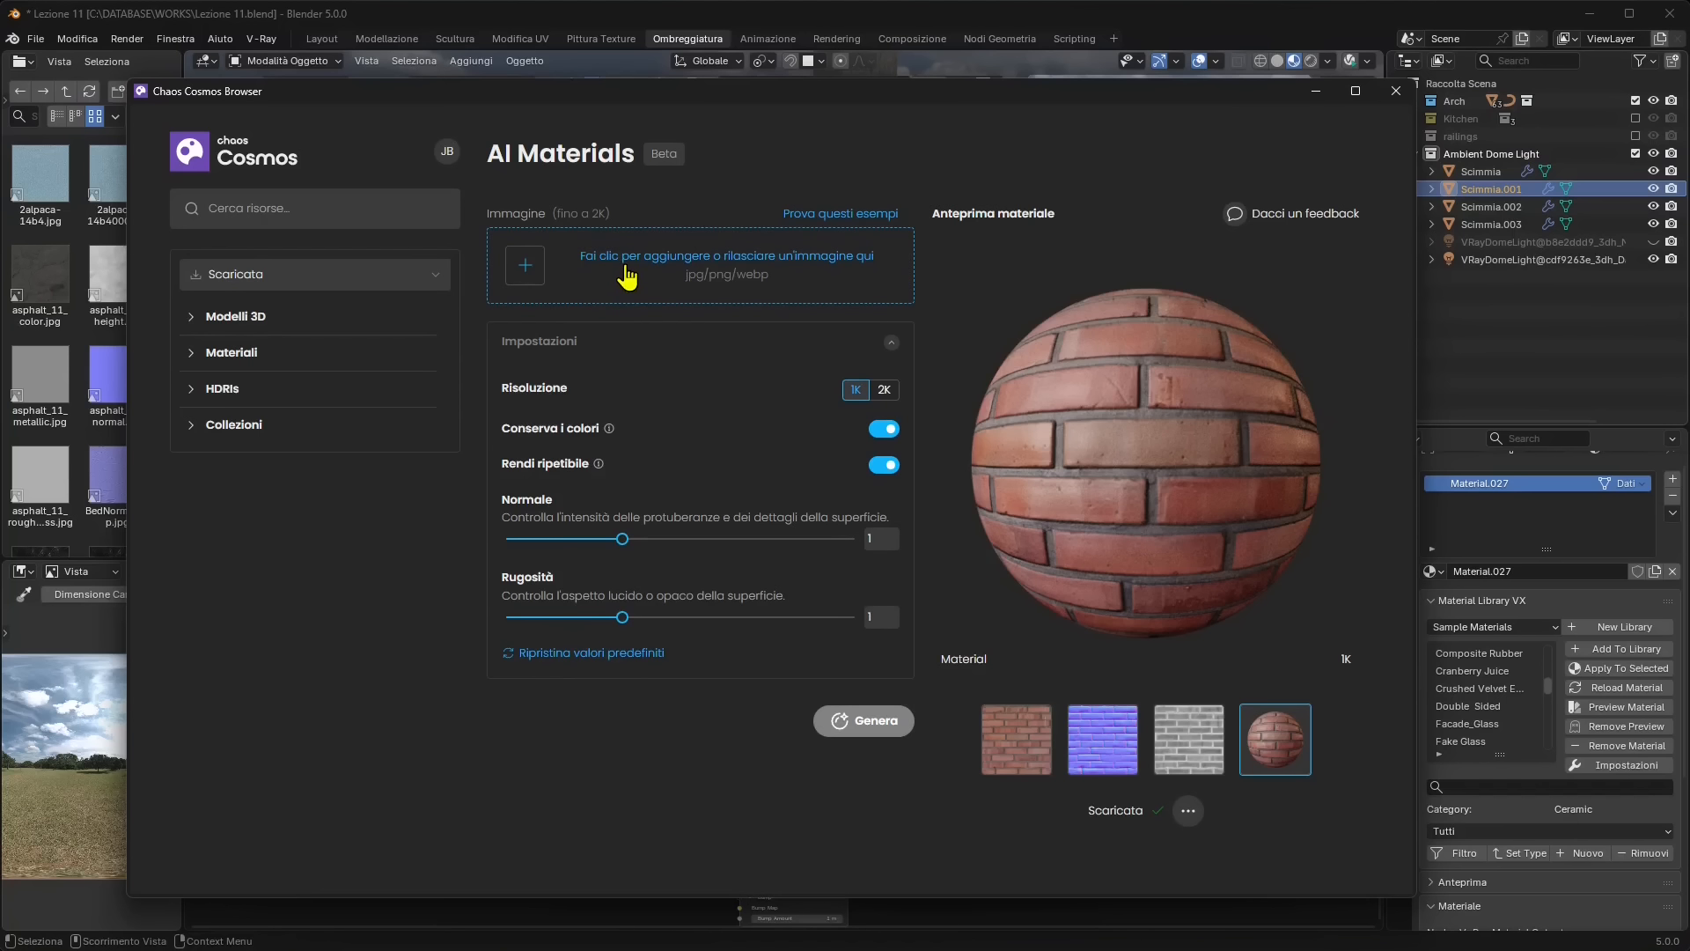
Start adding a source image, widen the file preview area and open the textures folder inside VRAY BLENDER
click(540, 277)
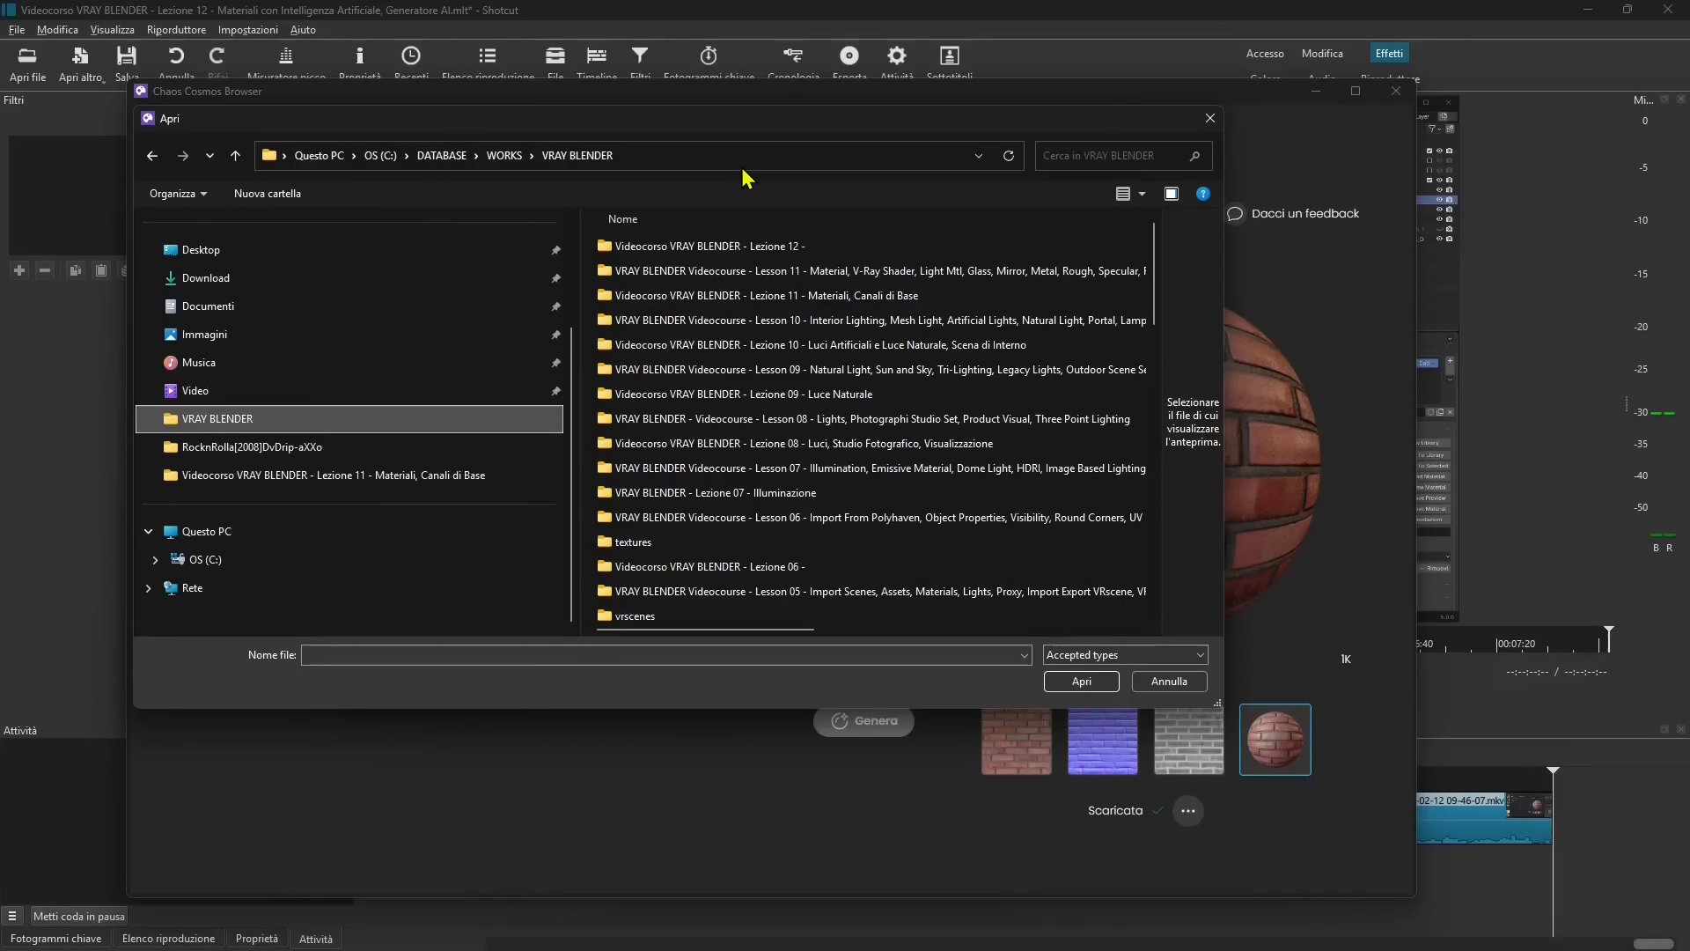
scroll(747, 370, down, 12)
click(651, 339)
drag(1162, 414, 778, 443)
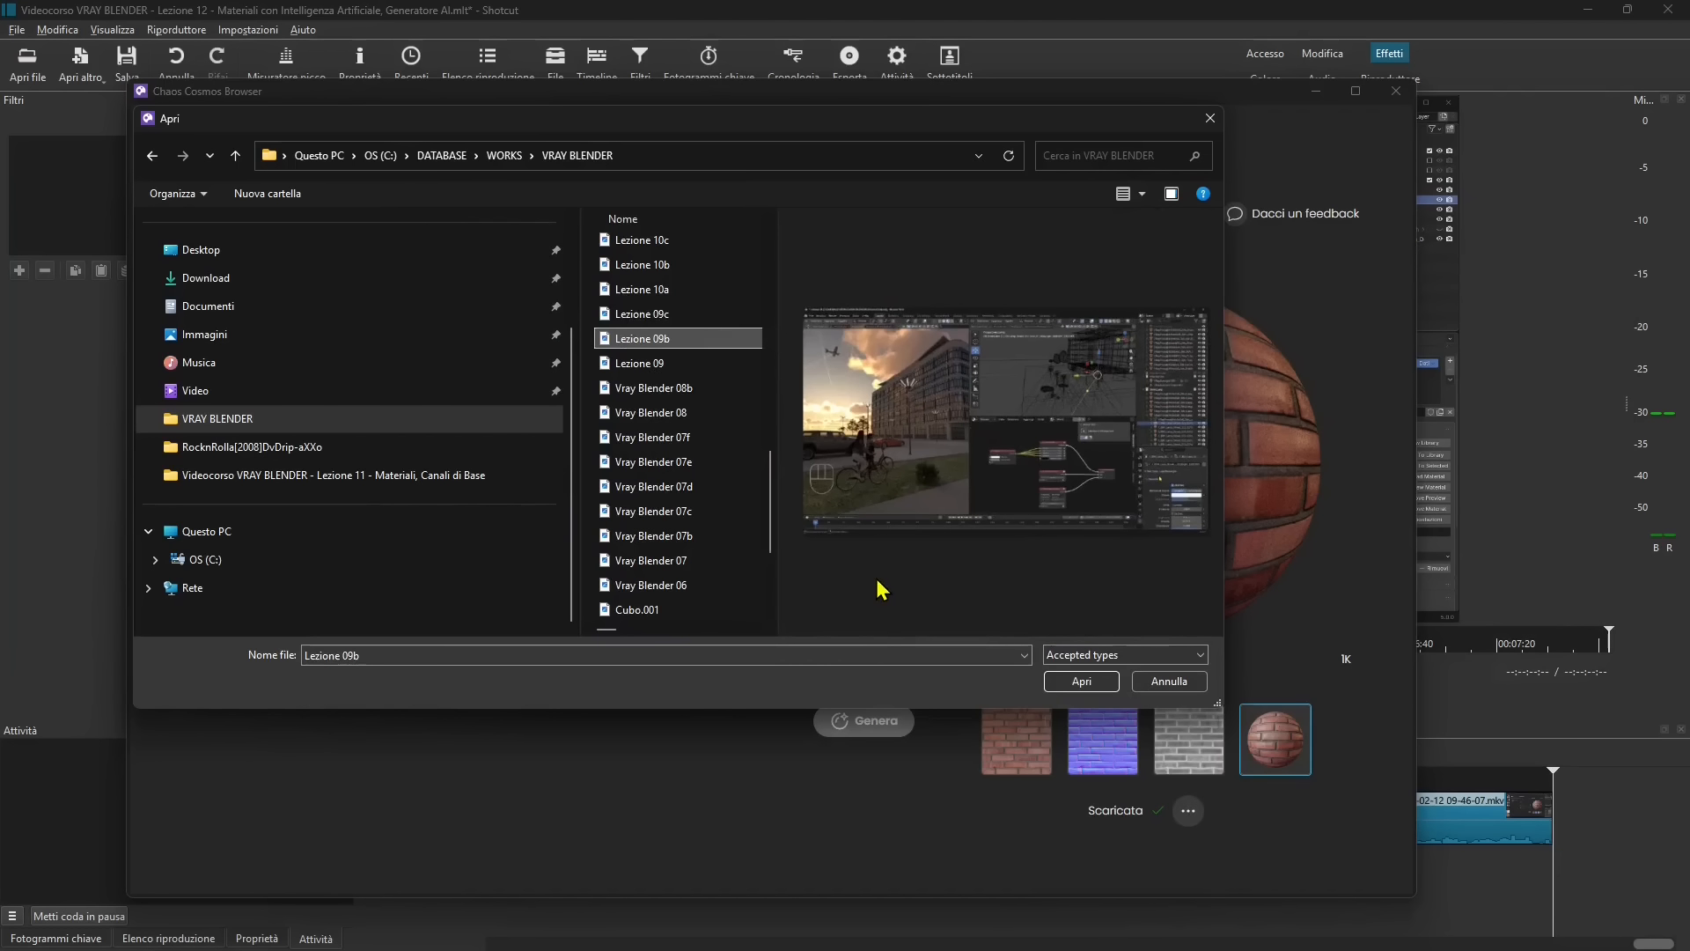
scroll(641, 589, down, 3)
scroll(647, 595, up, 5)
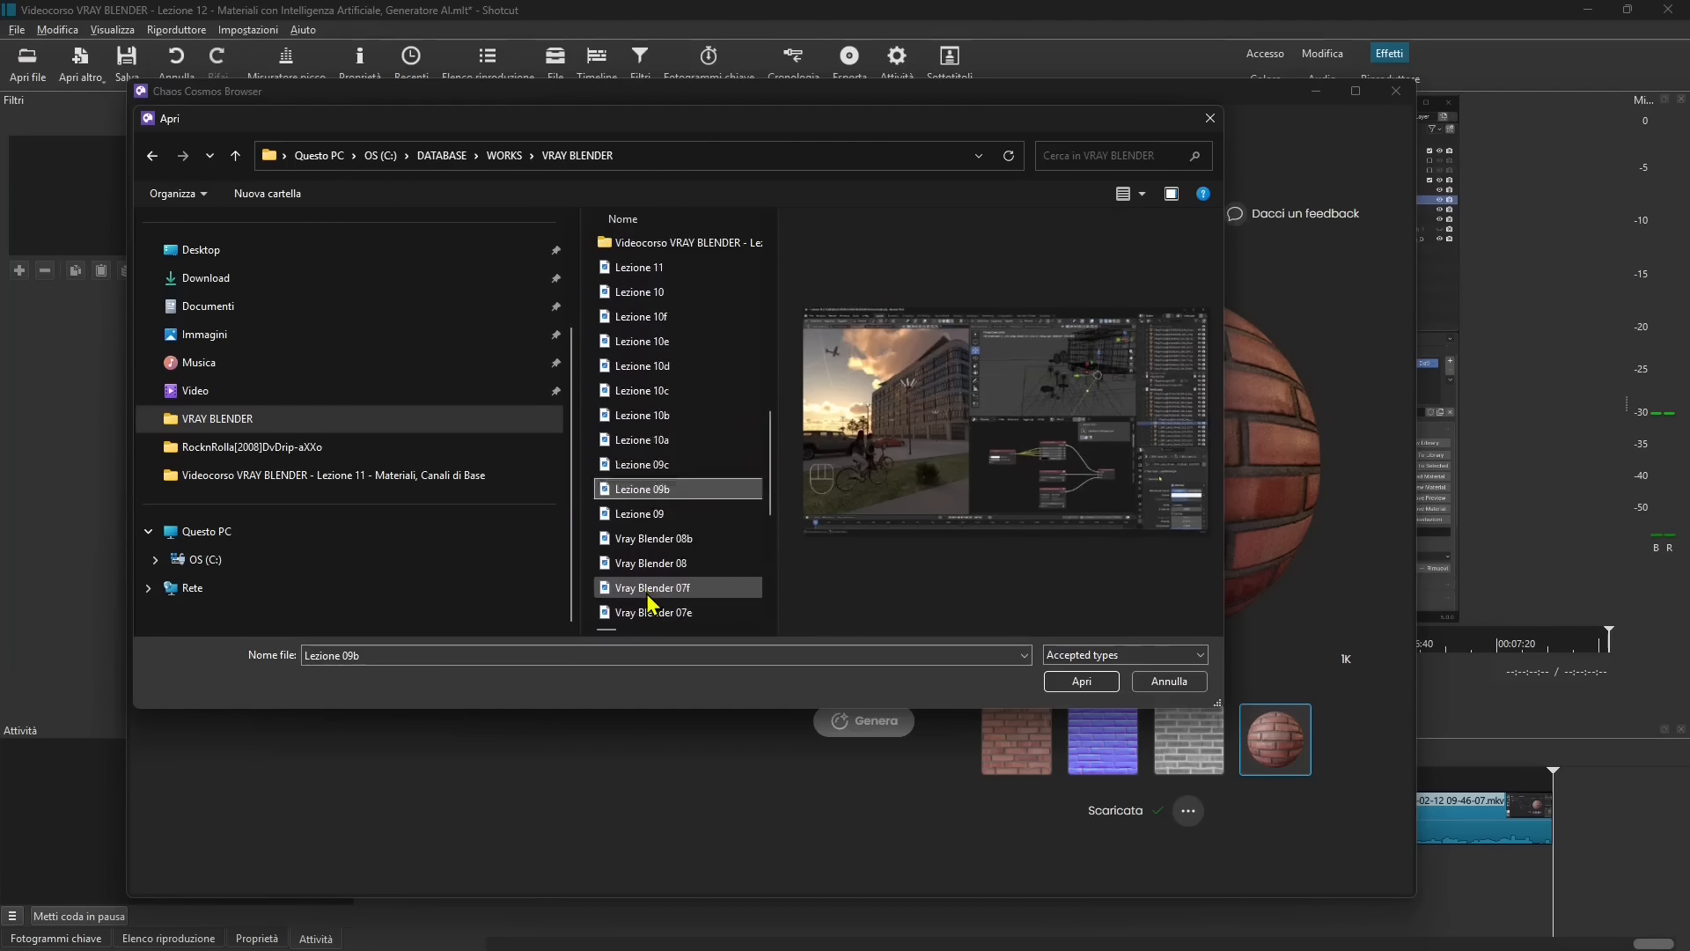
scroll(648, 602, up, 7)
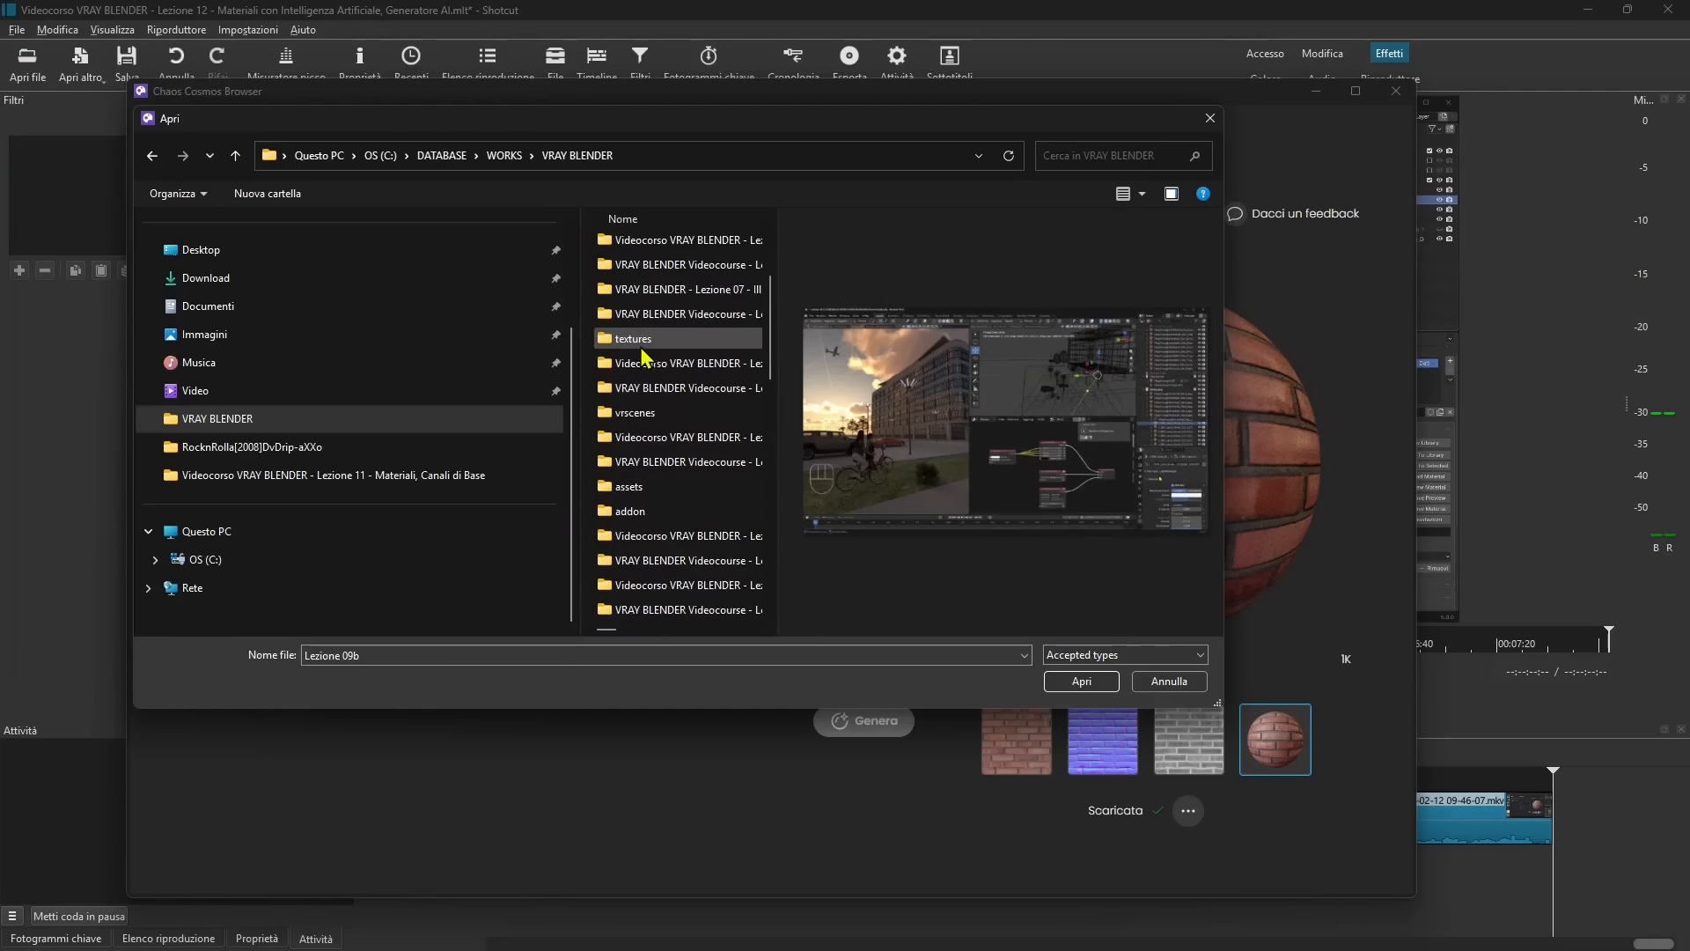
double_click(642, 347)
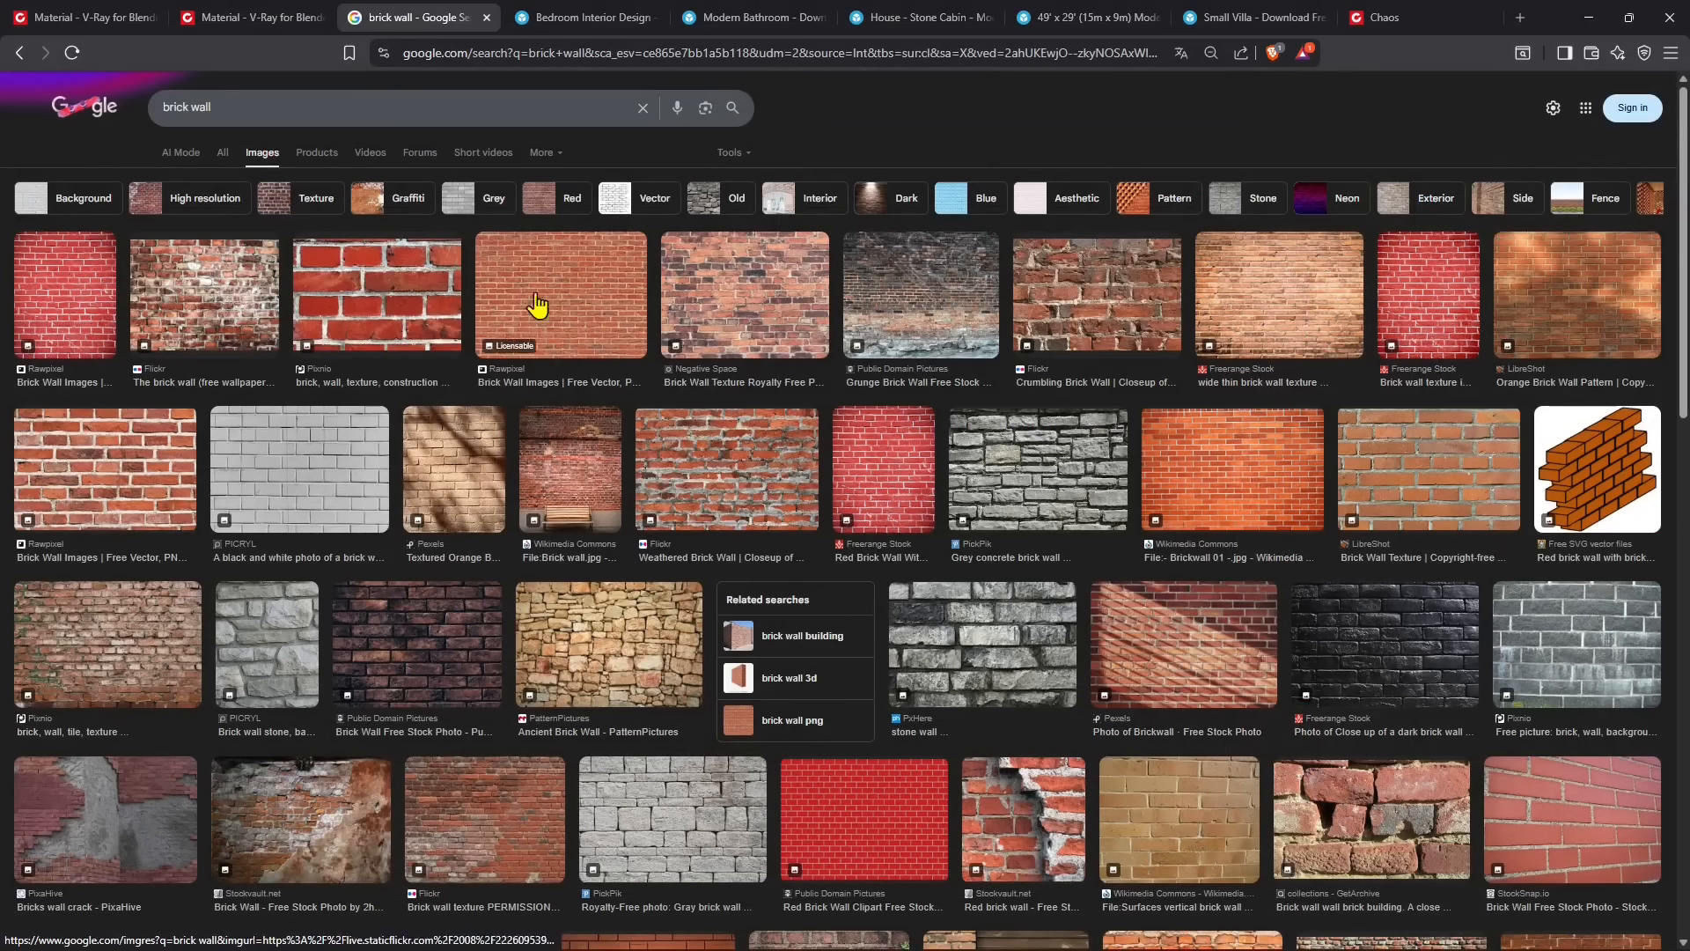
Switch to the web browser and preview the cracked and the black brick photos among the brick wall image results
click(204, 107)
click(815, 133)
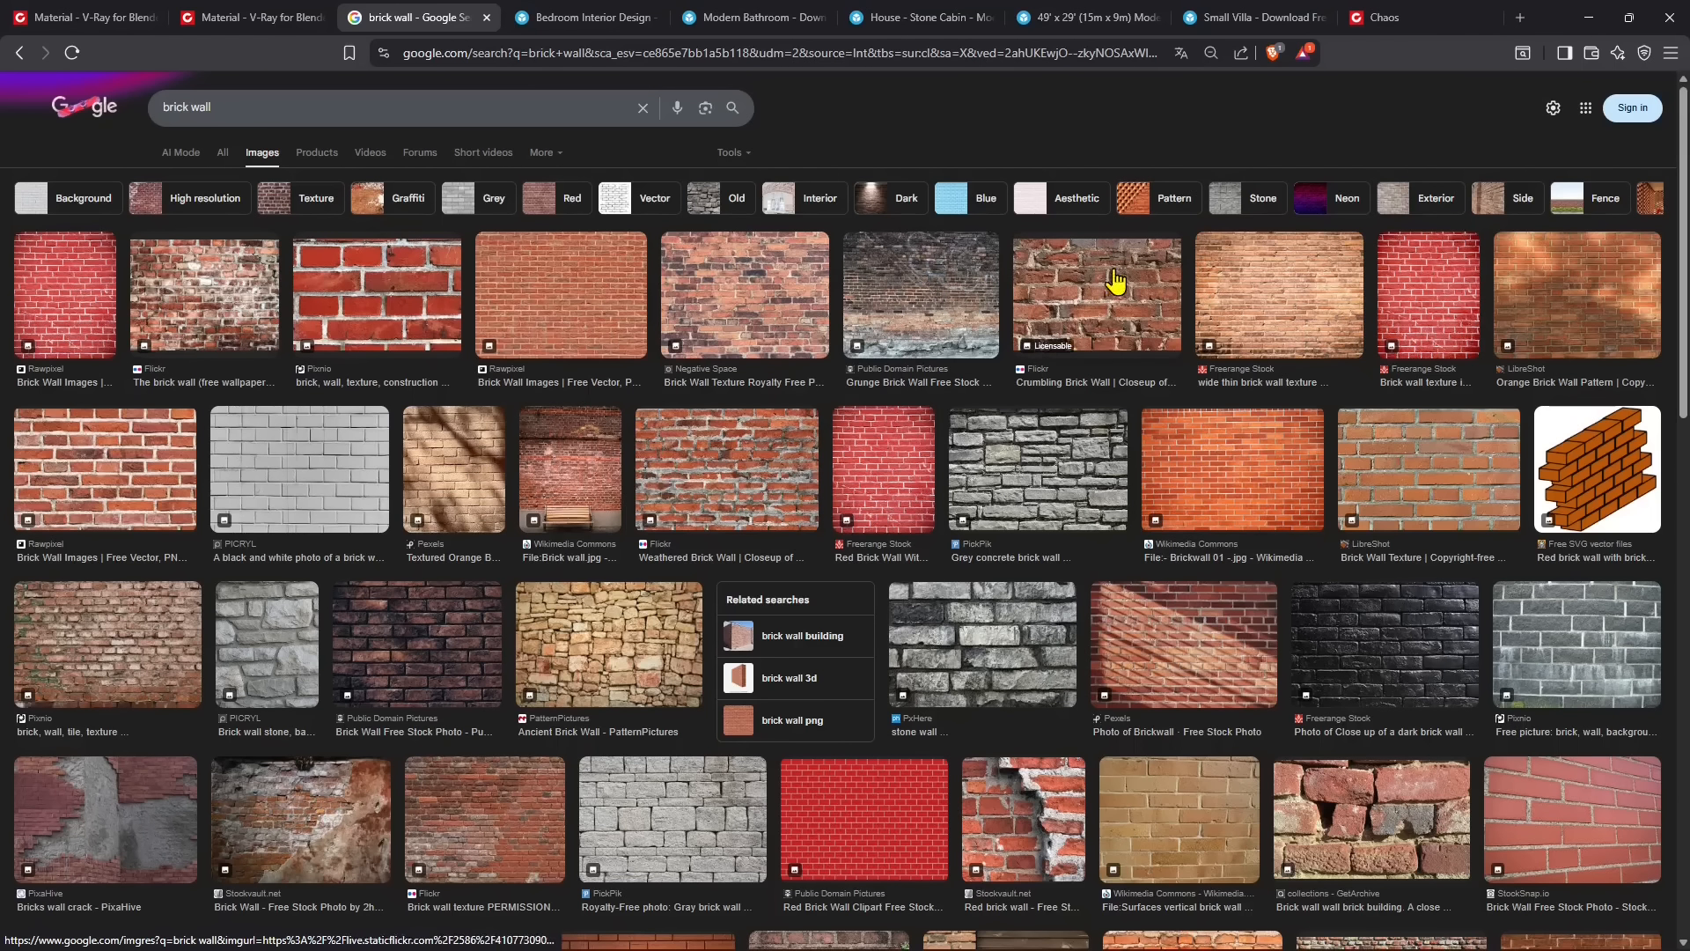
click(105, 818)
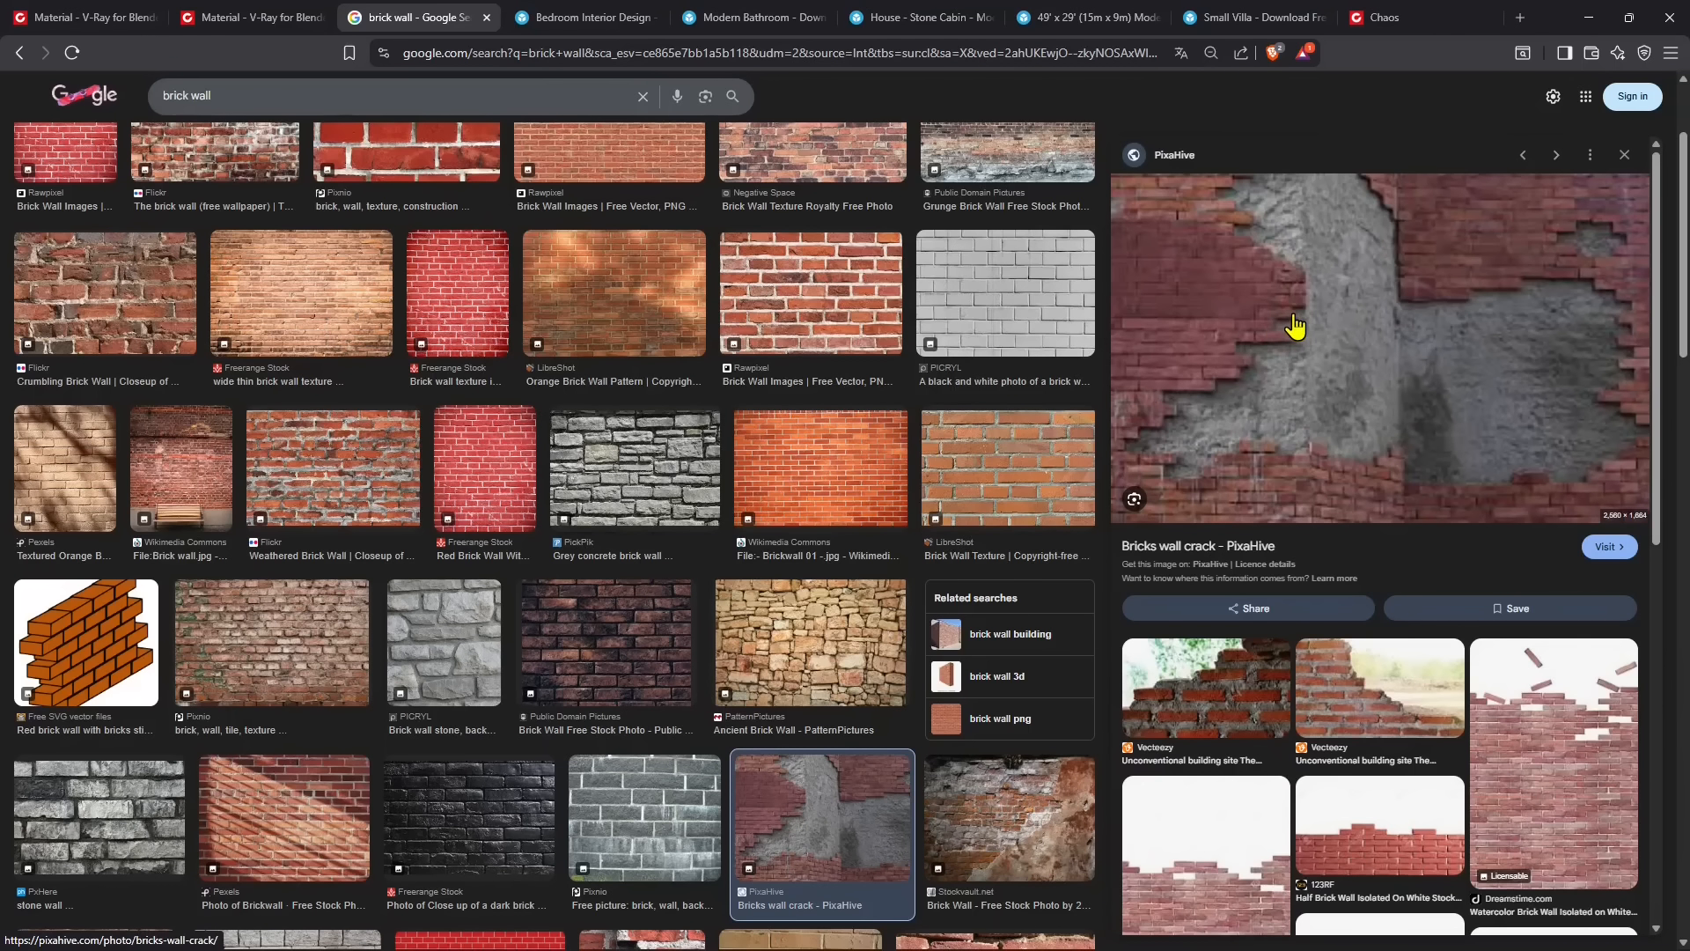
scroll(469, 563, down, 3)
click(470, 551)
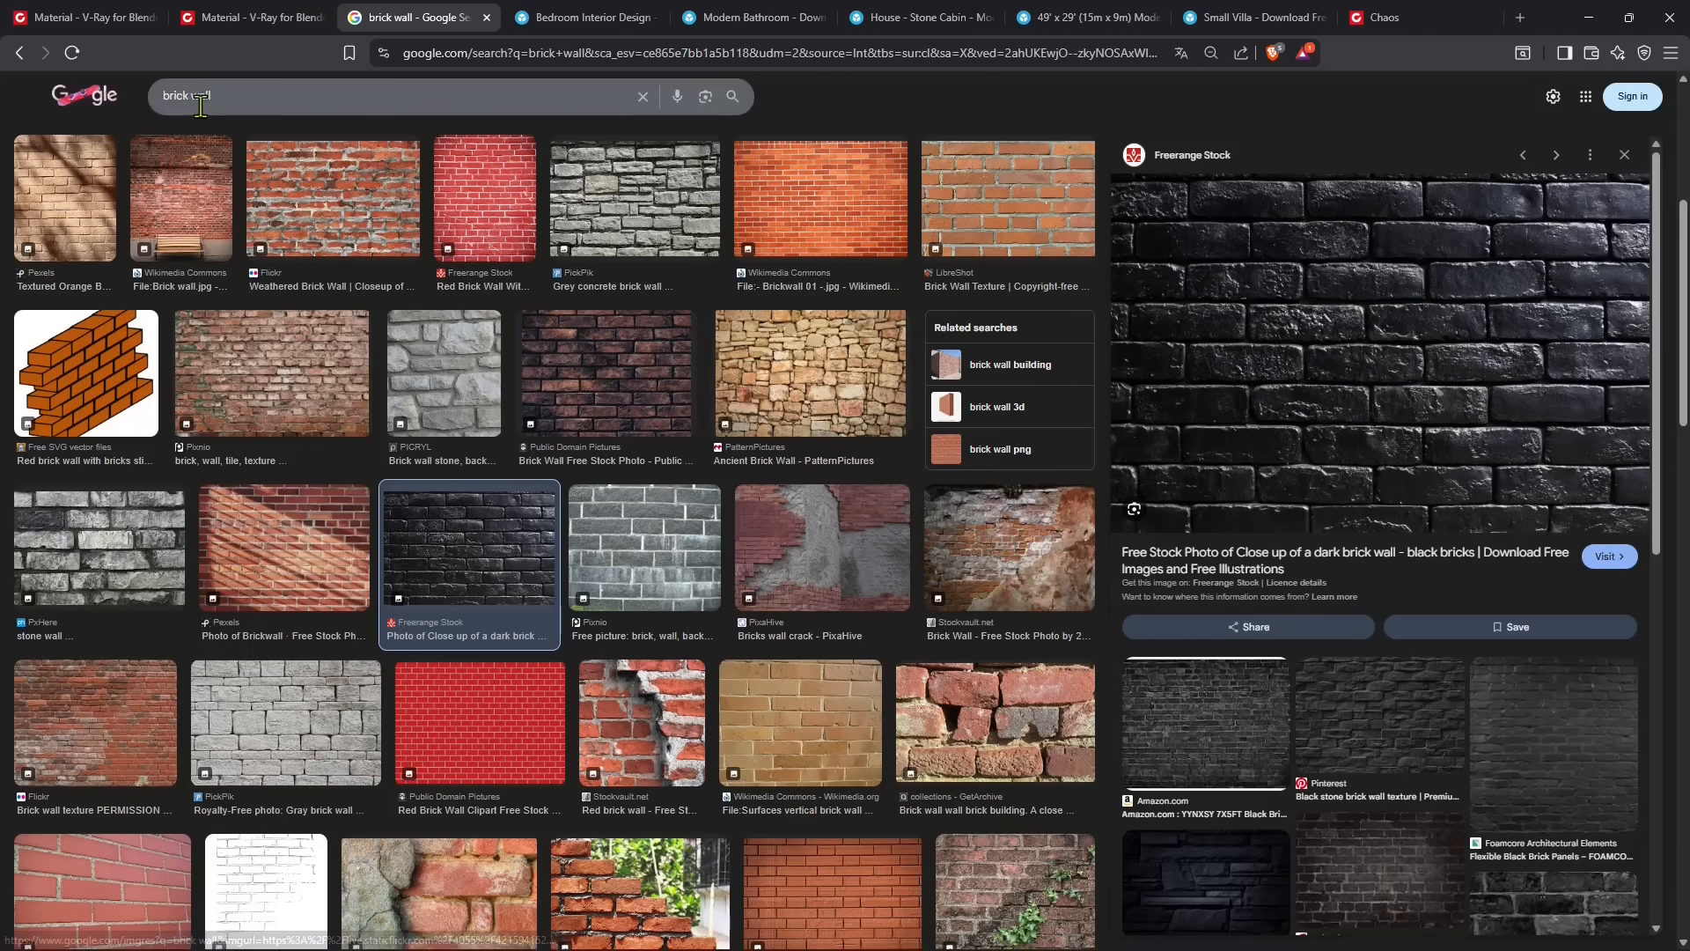
Search images for "brick wall texture seamless", look through the results and return to the brick wall search
click(260, 95)
text(texture)
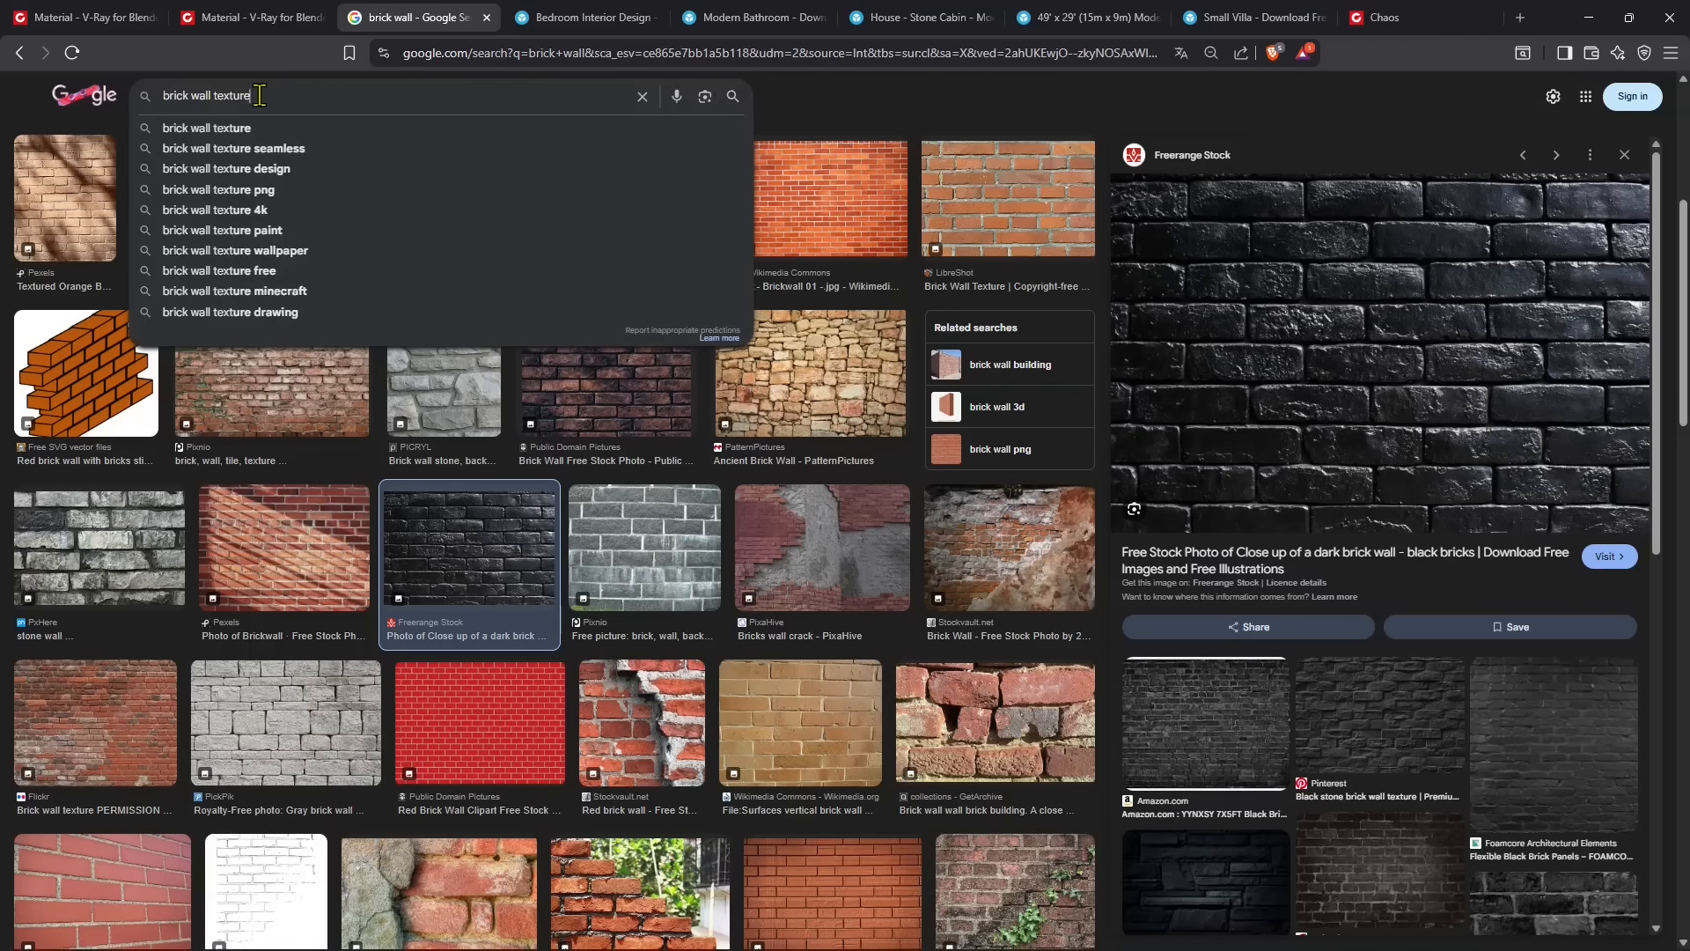
text( seamless)
key(Return)
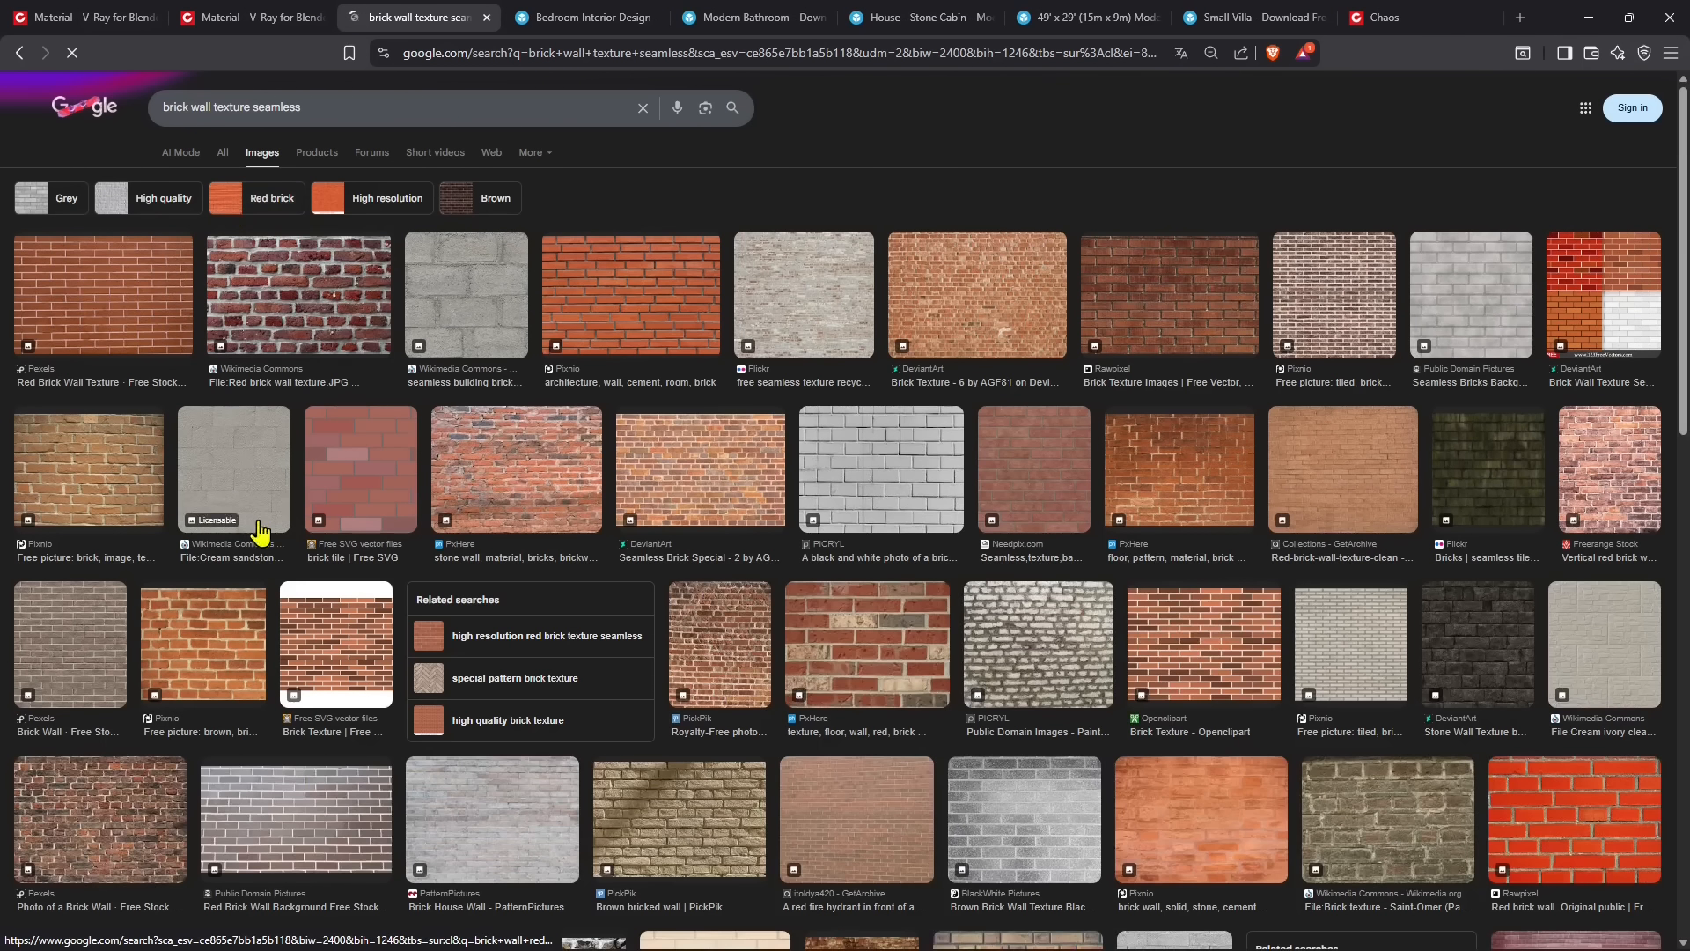
scroll(1113, 660, down, 2)
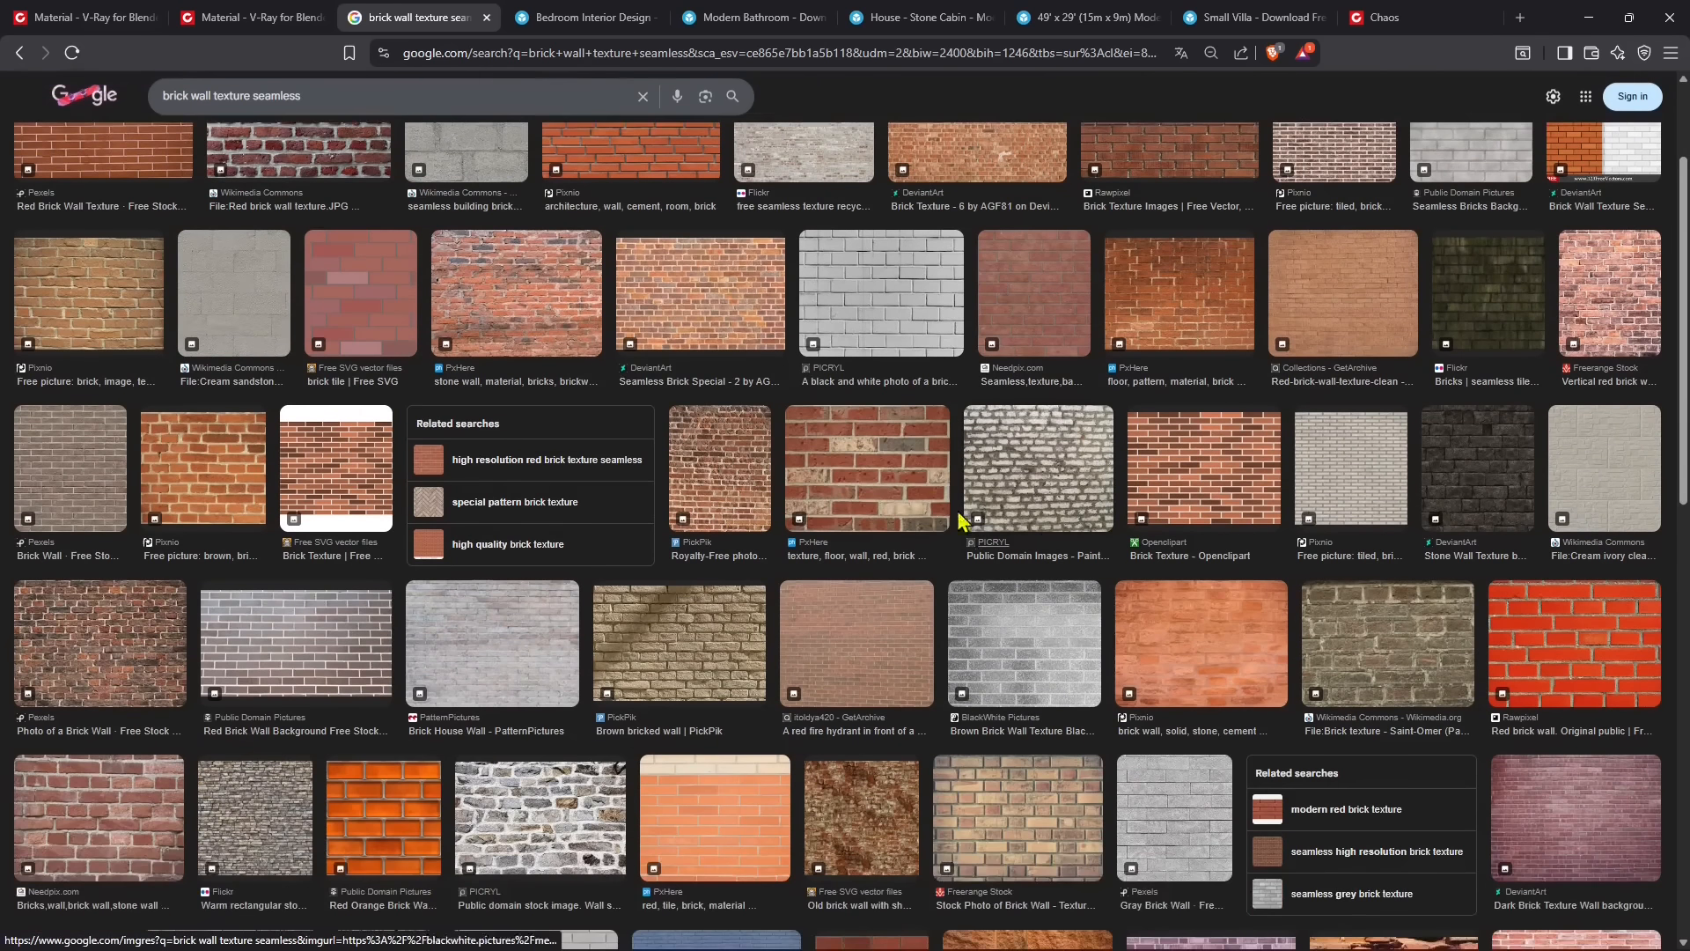
scroll(981, 662, down, 2)
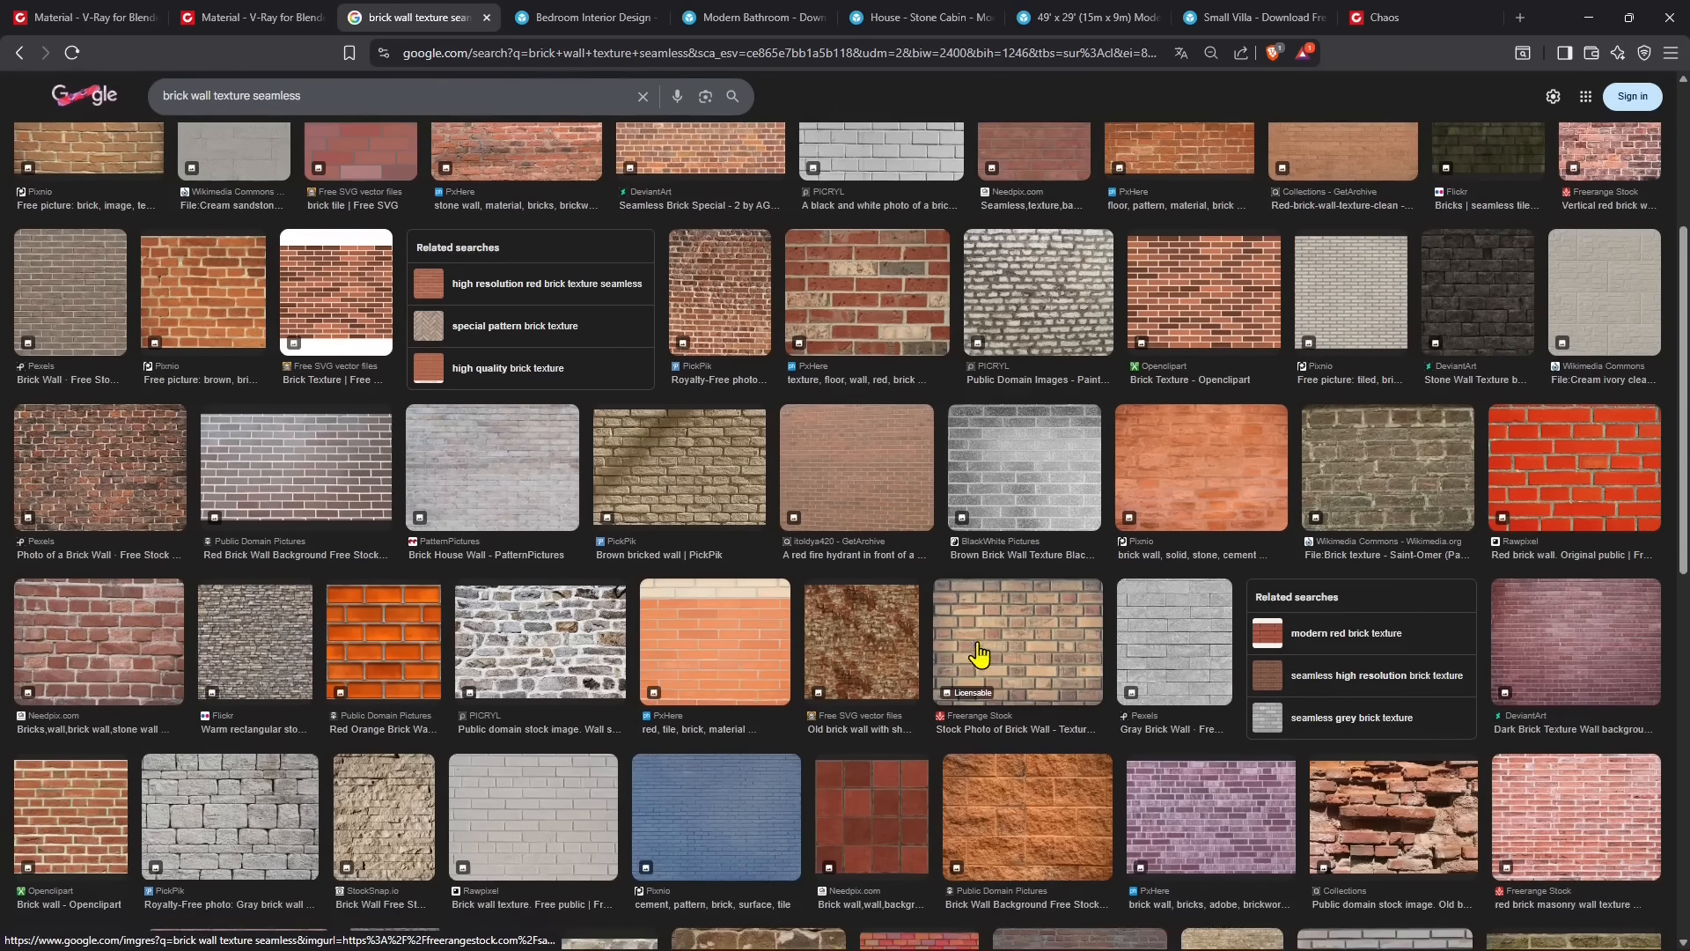
key(alt+Left)
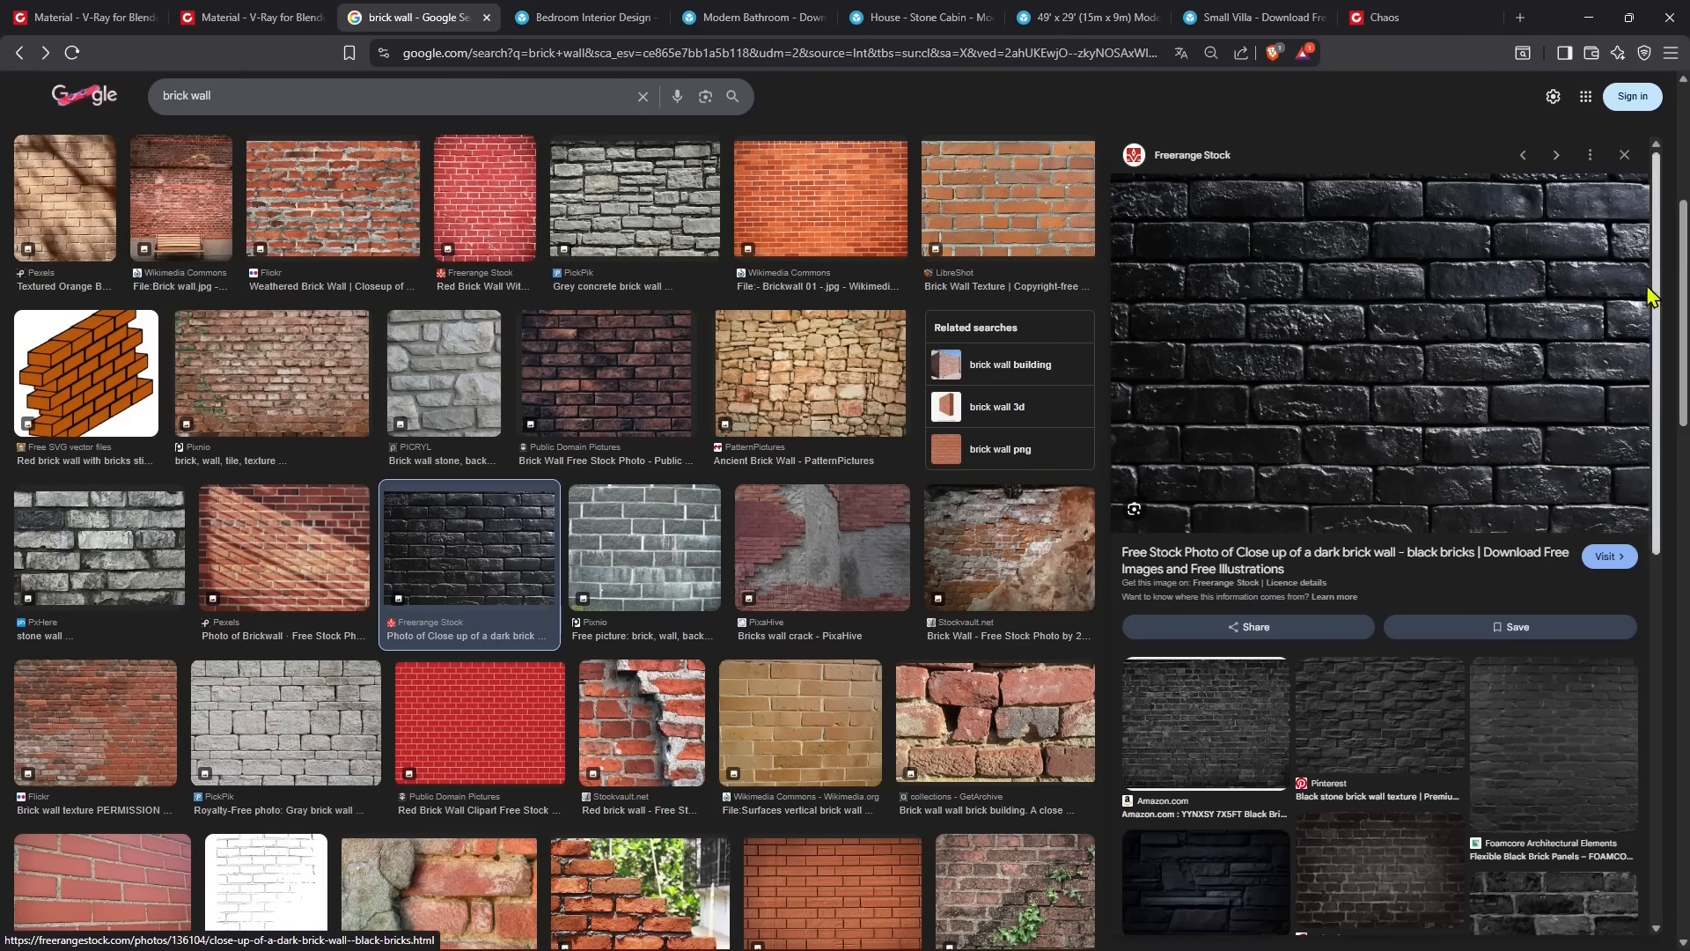
Look through the brick wall image results for photos suitable as a material source
scroll(748, 590, down, 5)
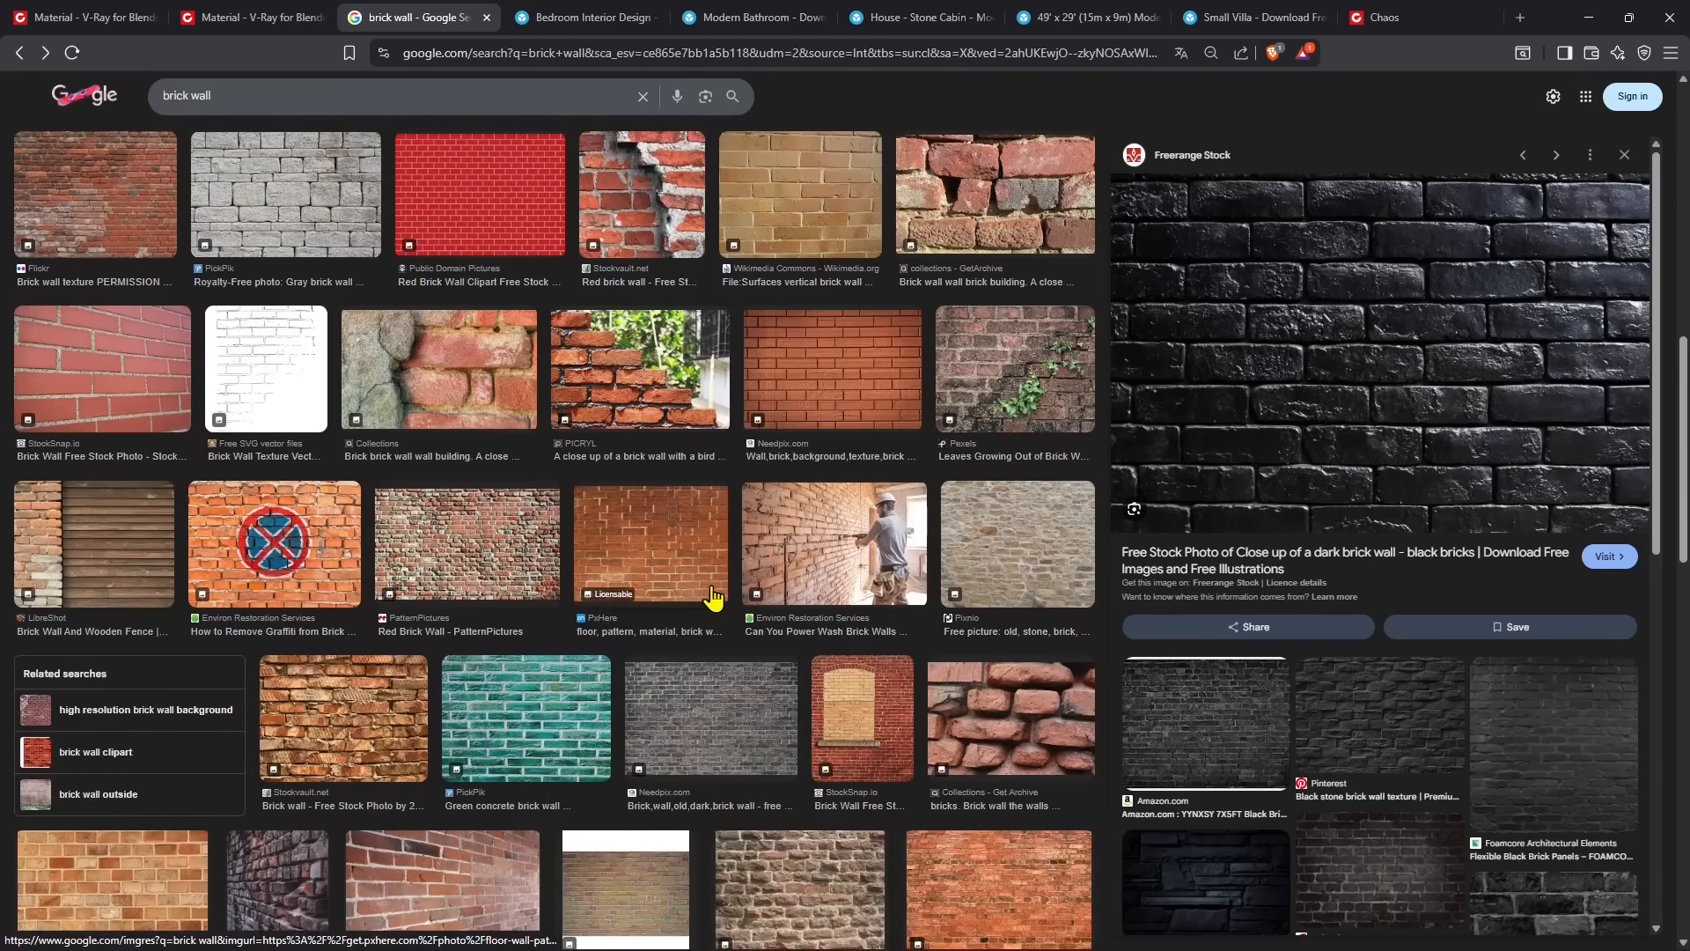
scroll(713, 599, down, 1)
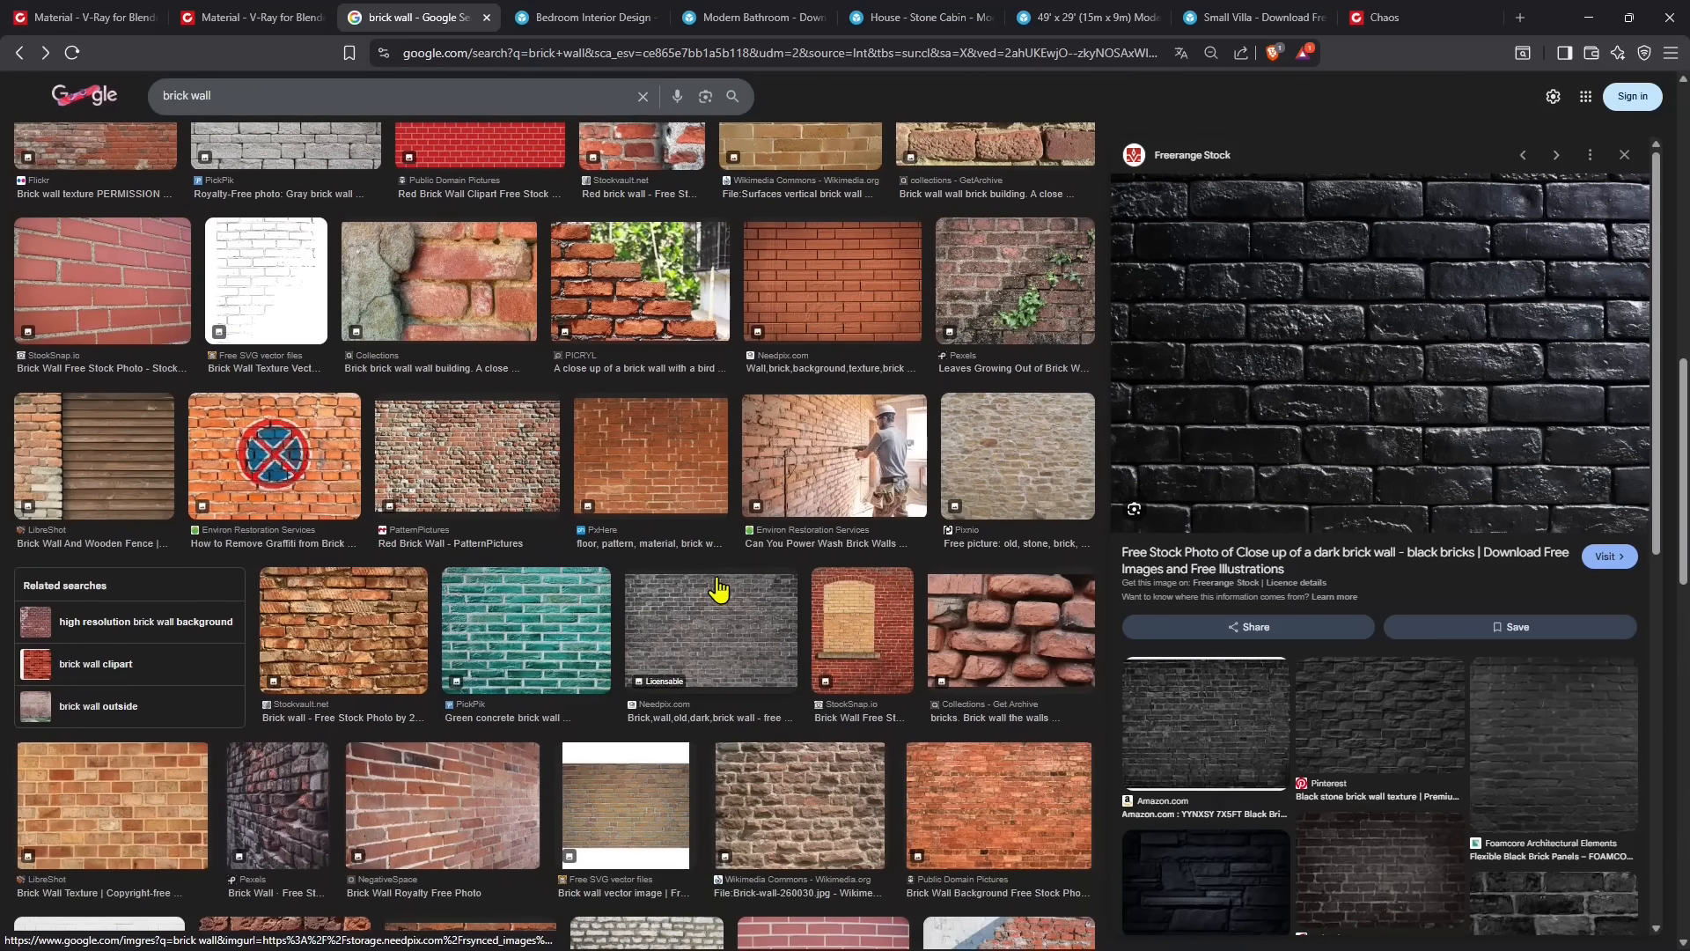
scroll(718, 590, down, 5)
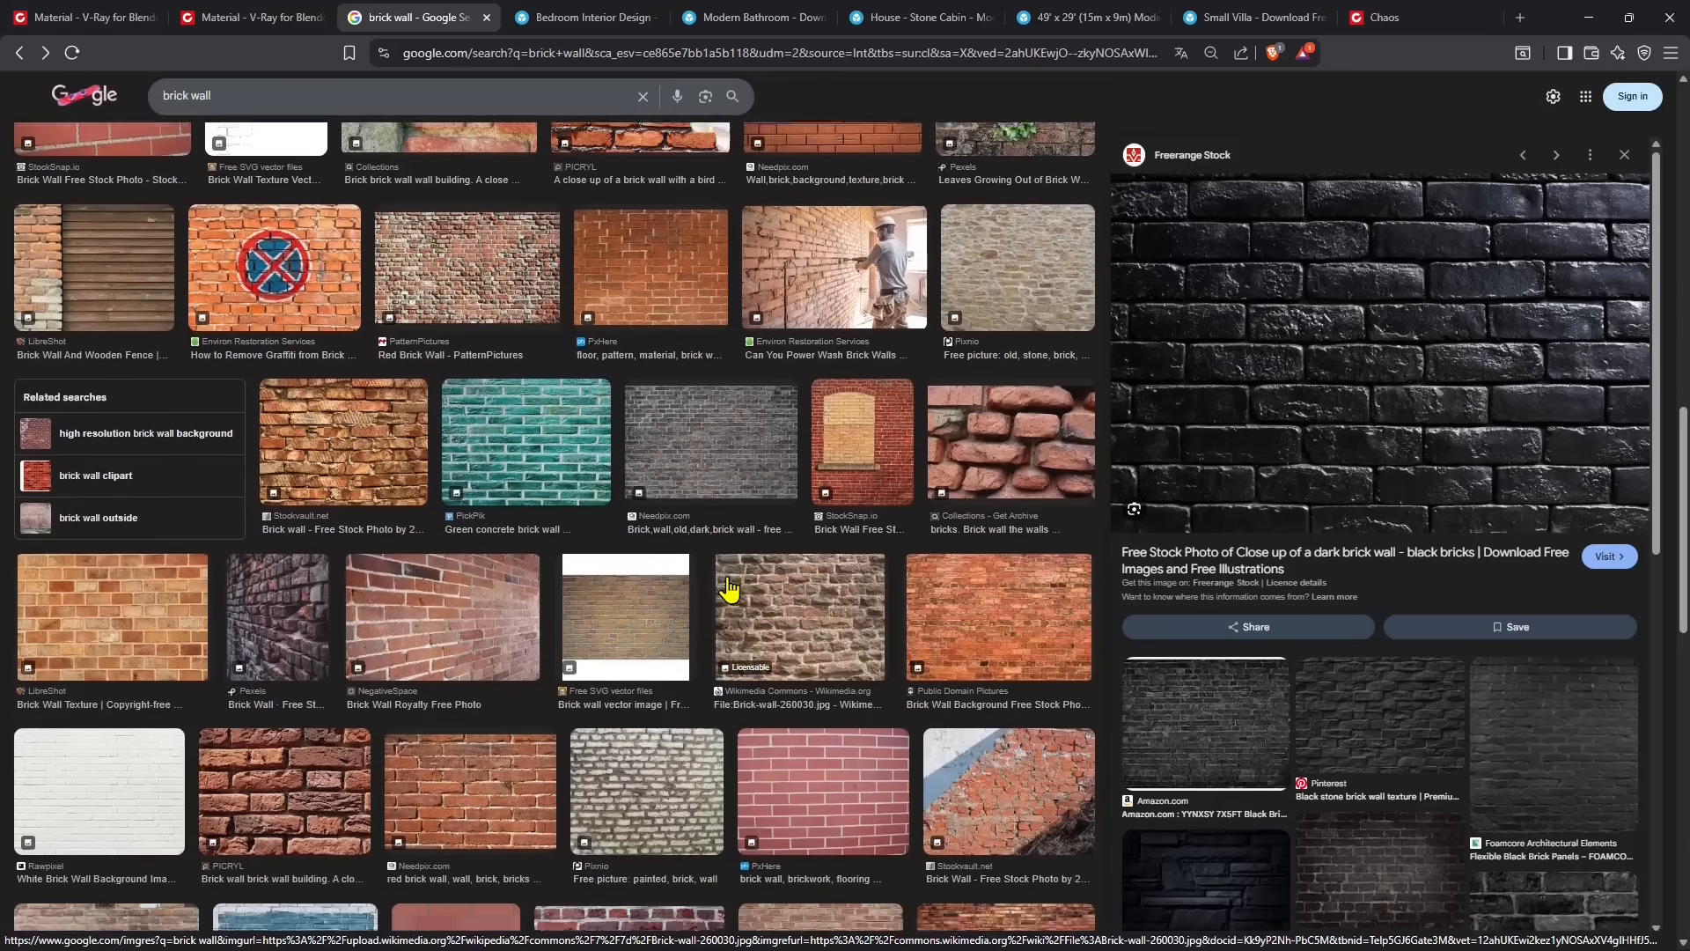
scroll(730, 583, down, 5)
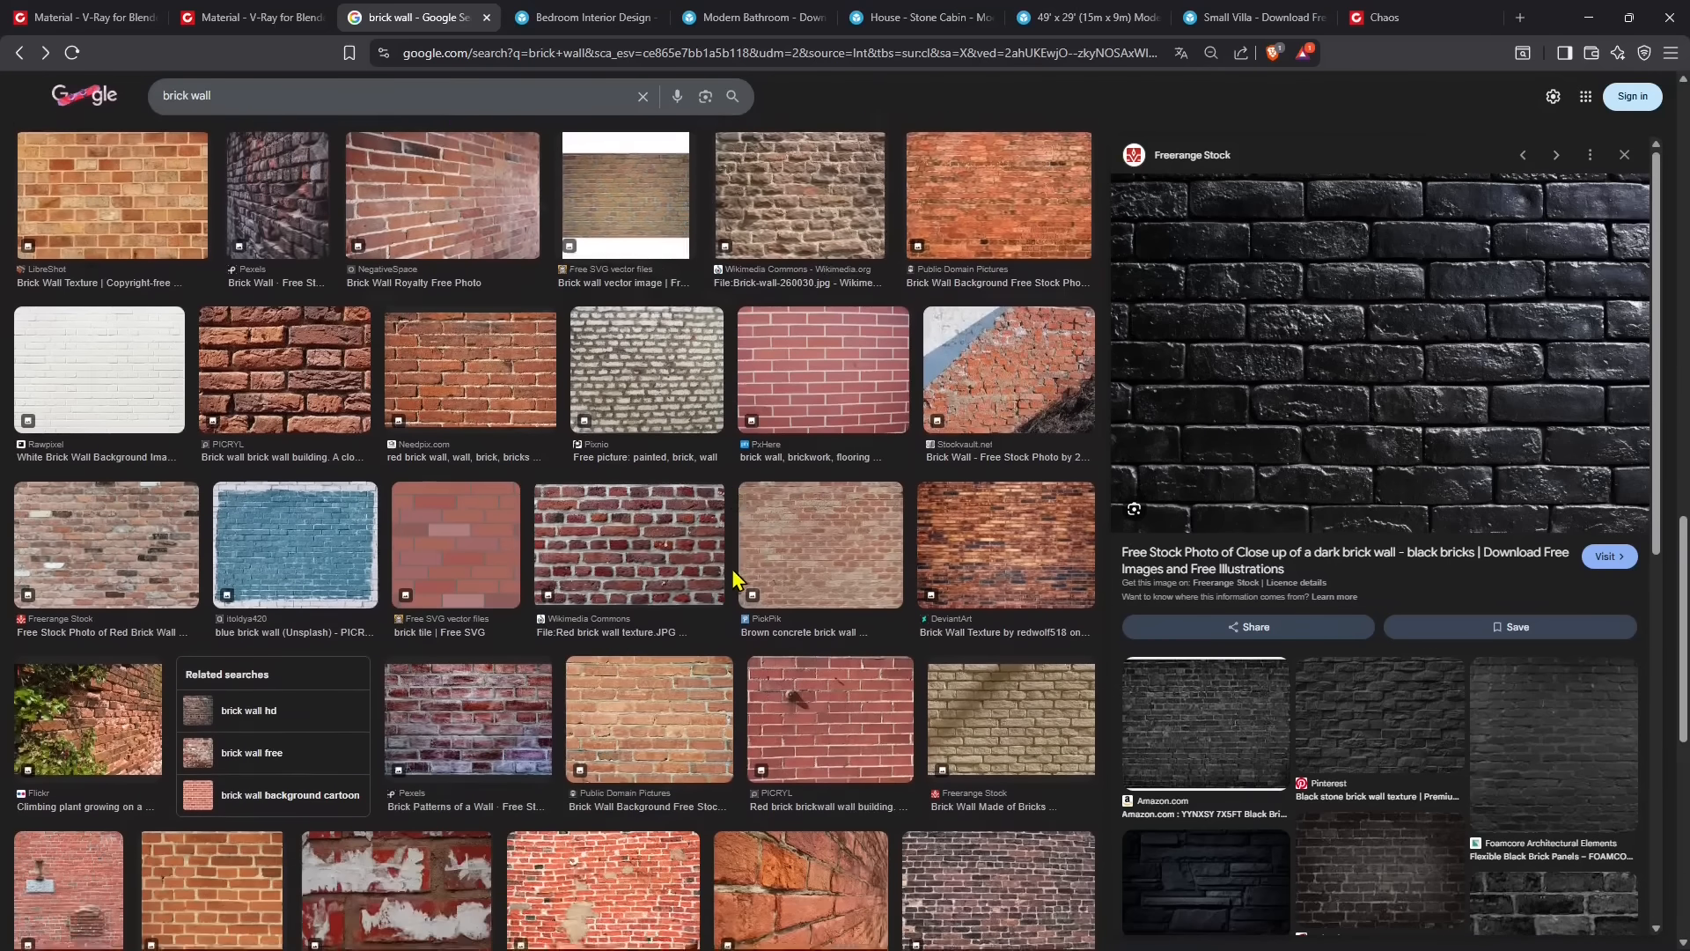
scroll(734, 581, down, 4)
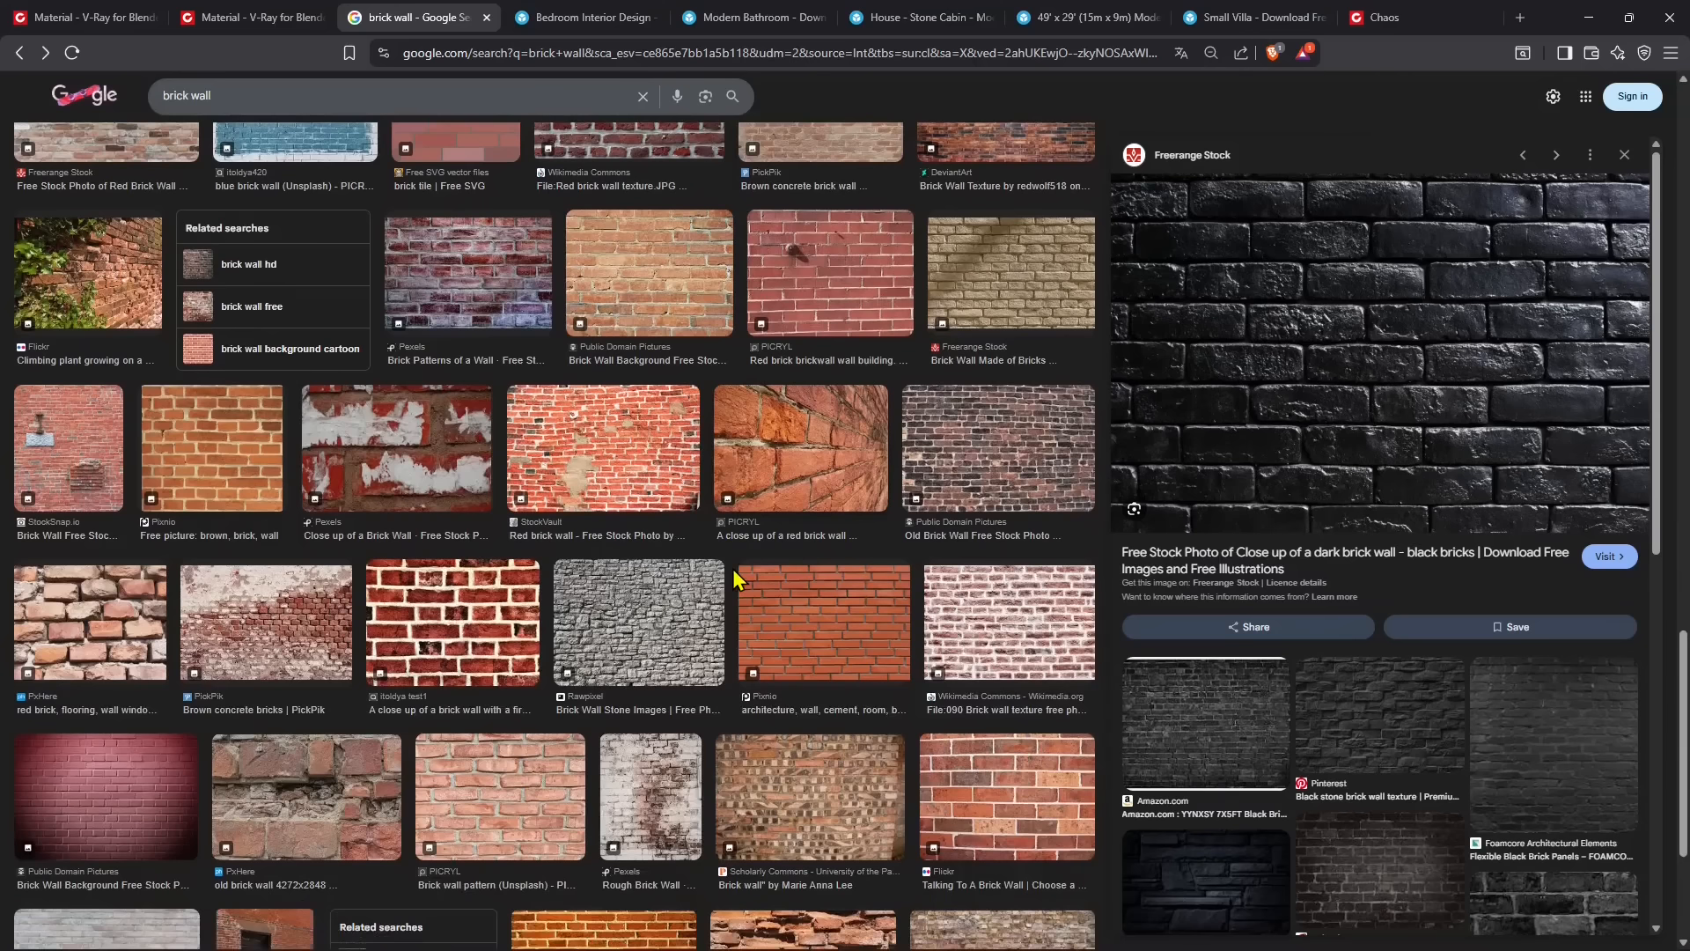
scroll(734, 581, down, 3)
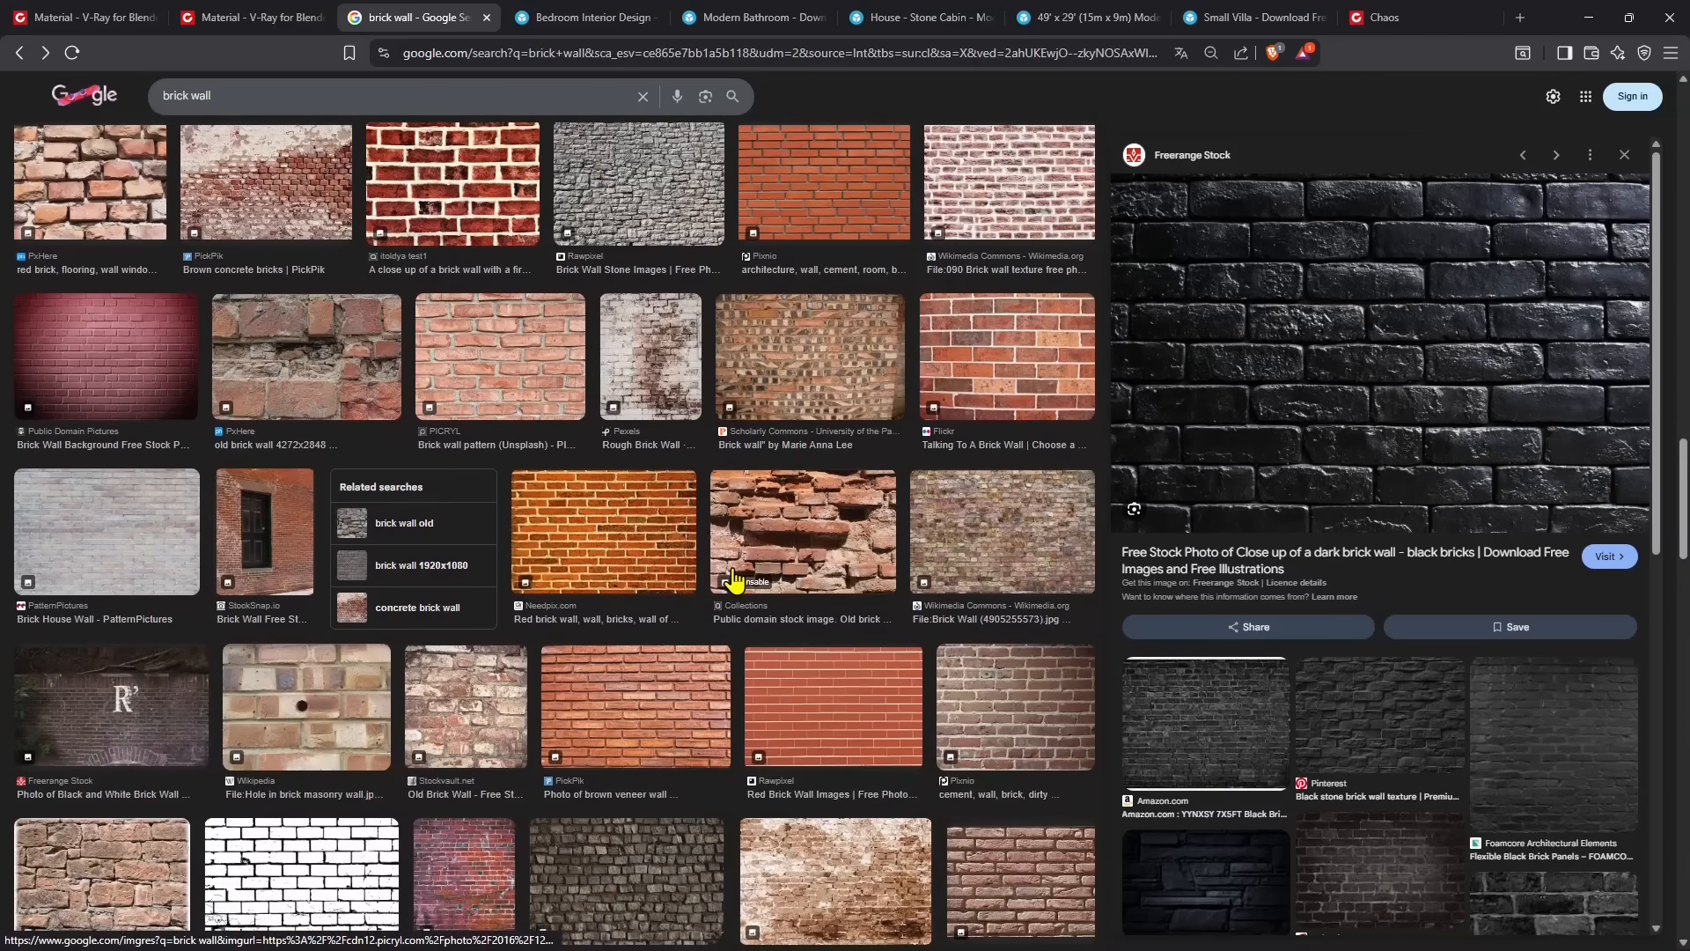
scroll(734, 581, down, 3)
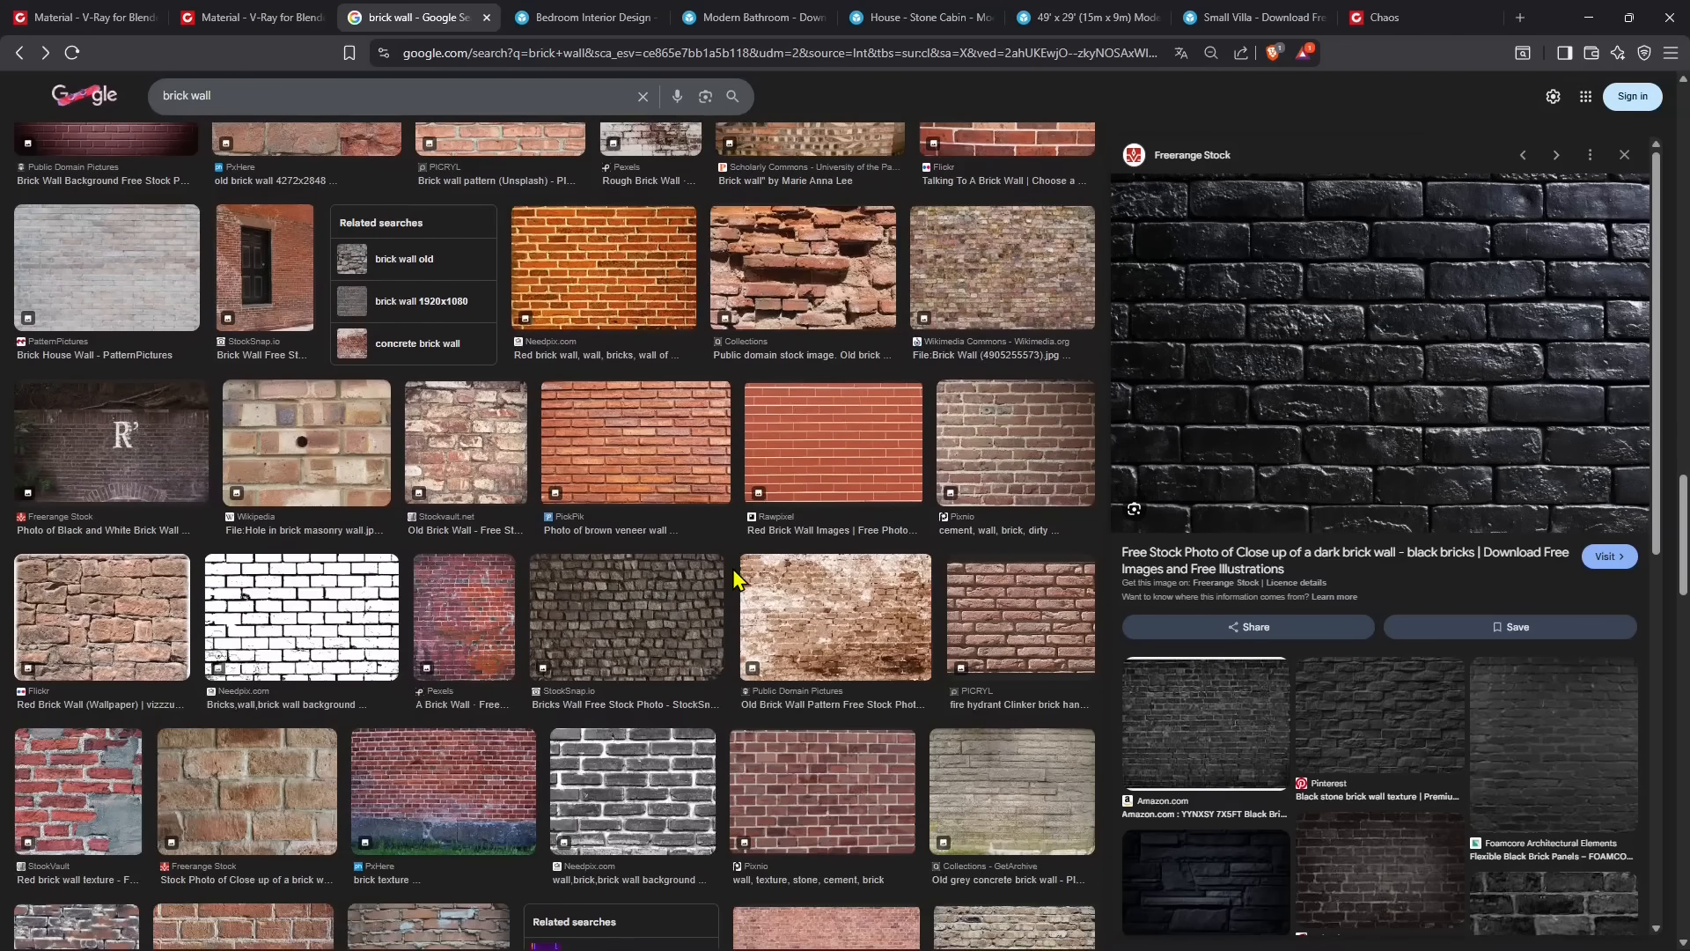
scroll(734, 581, down, 4)
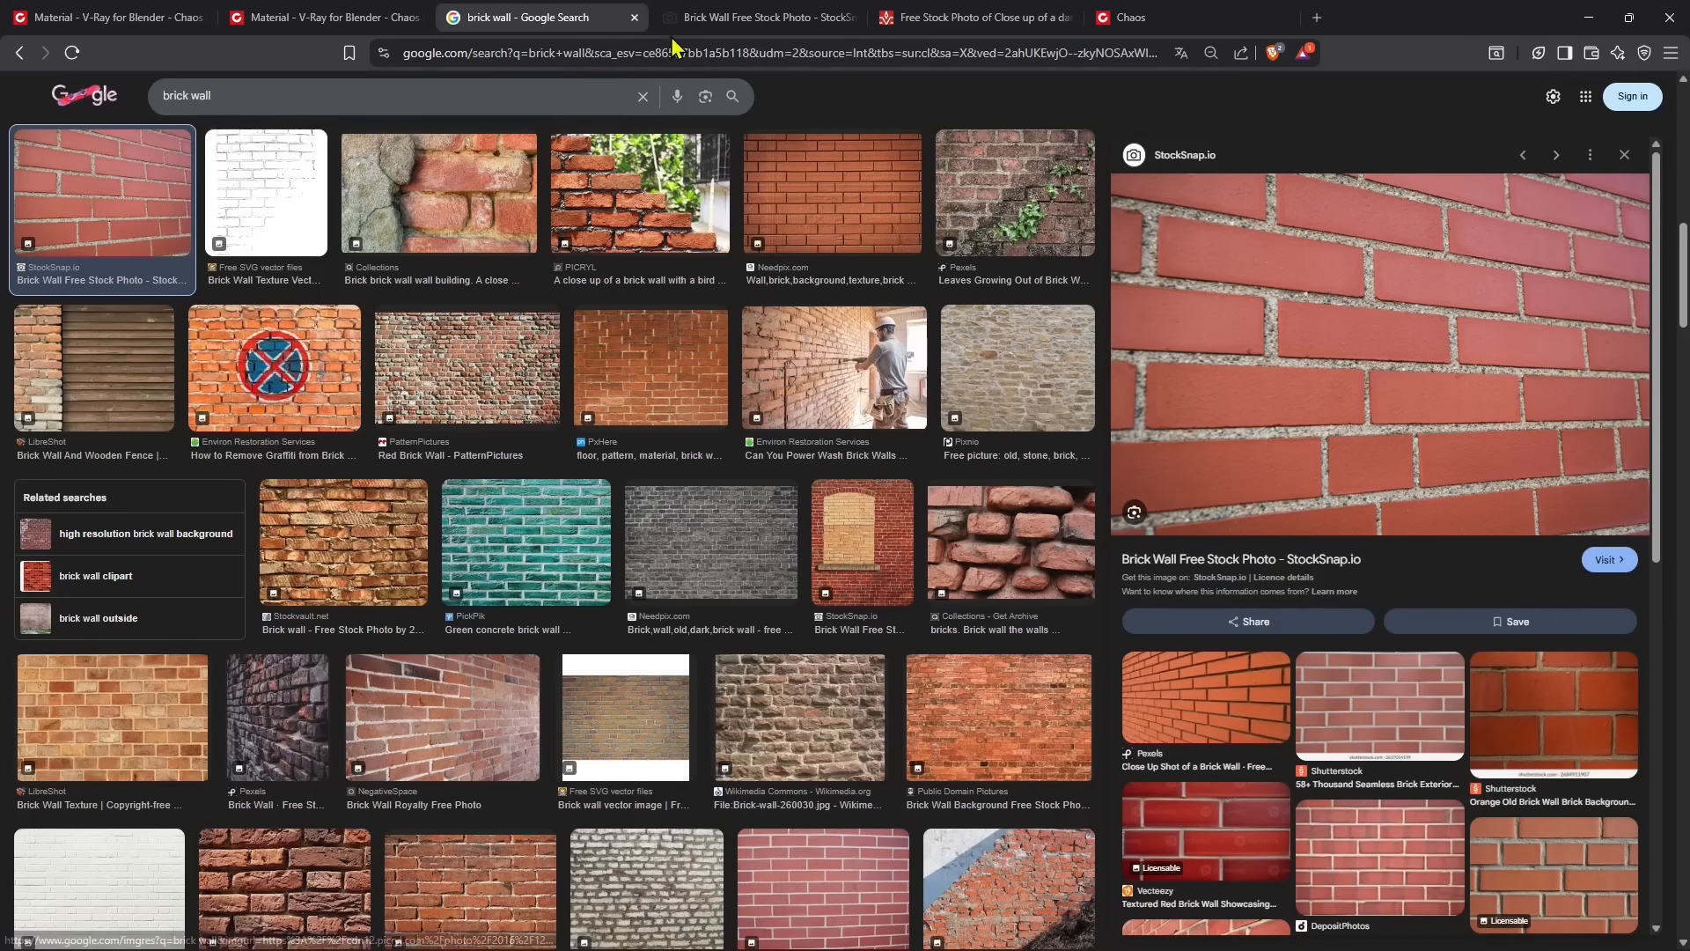
Start the free download of the StockSnap red brick wall photo and choose the VRAY BLENDER textures folder as its destination
click(730, 18)
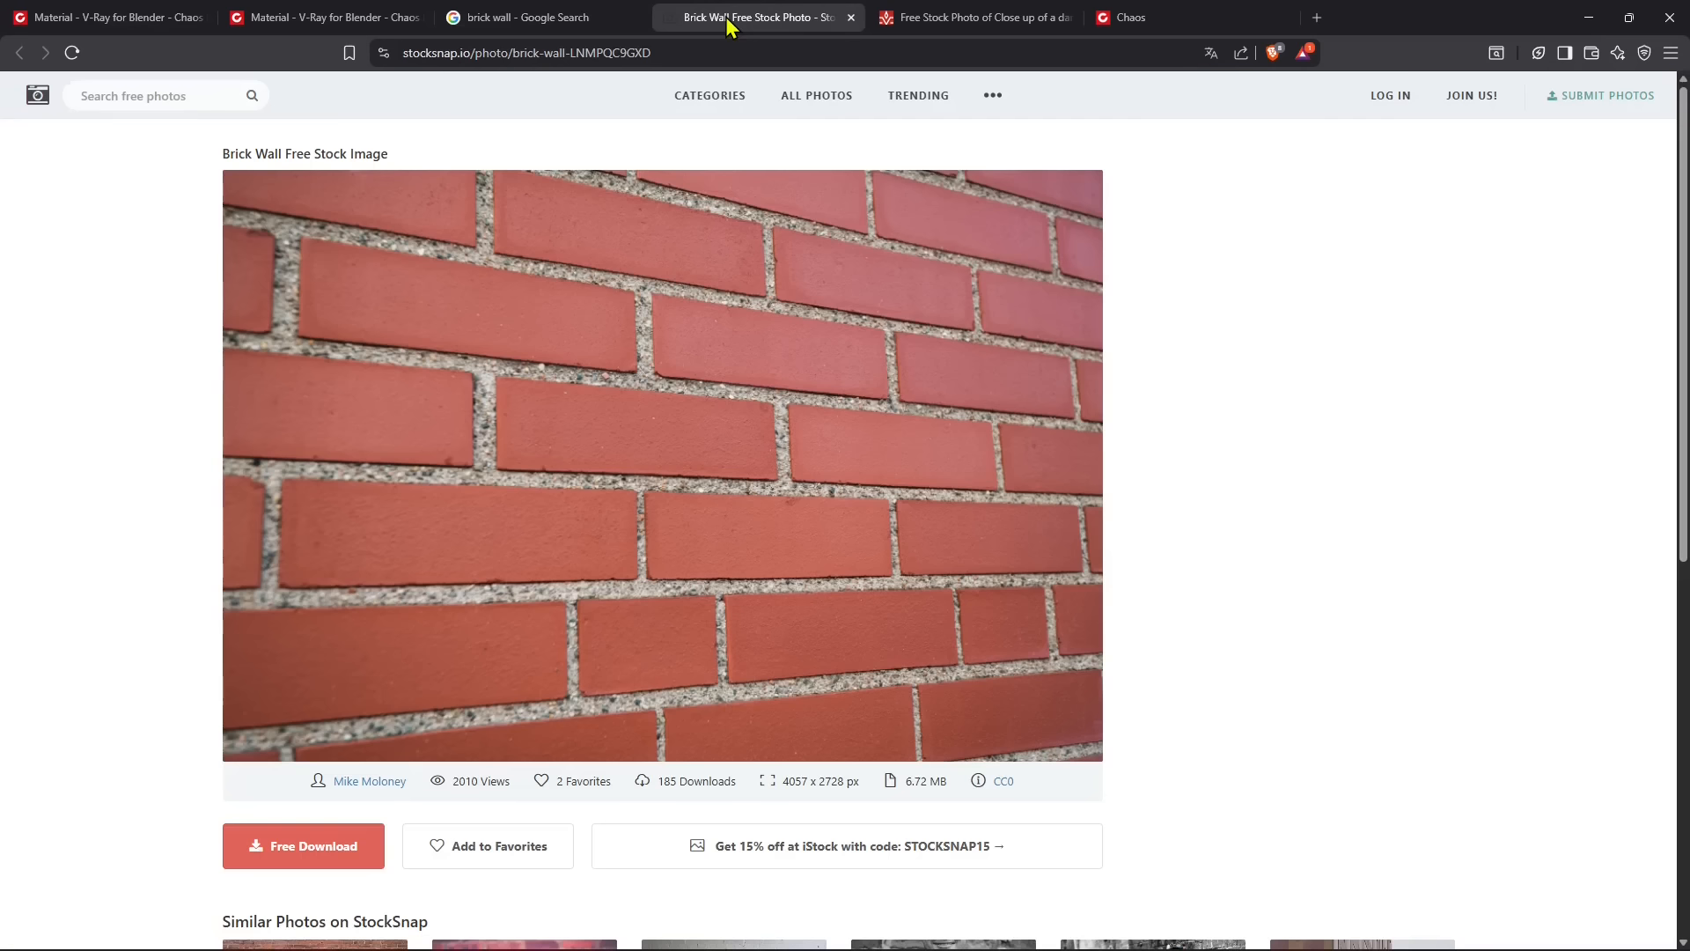
click(313, 856)
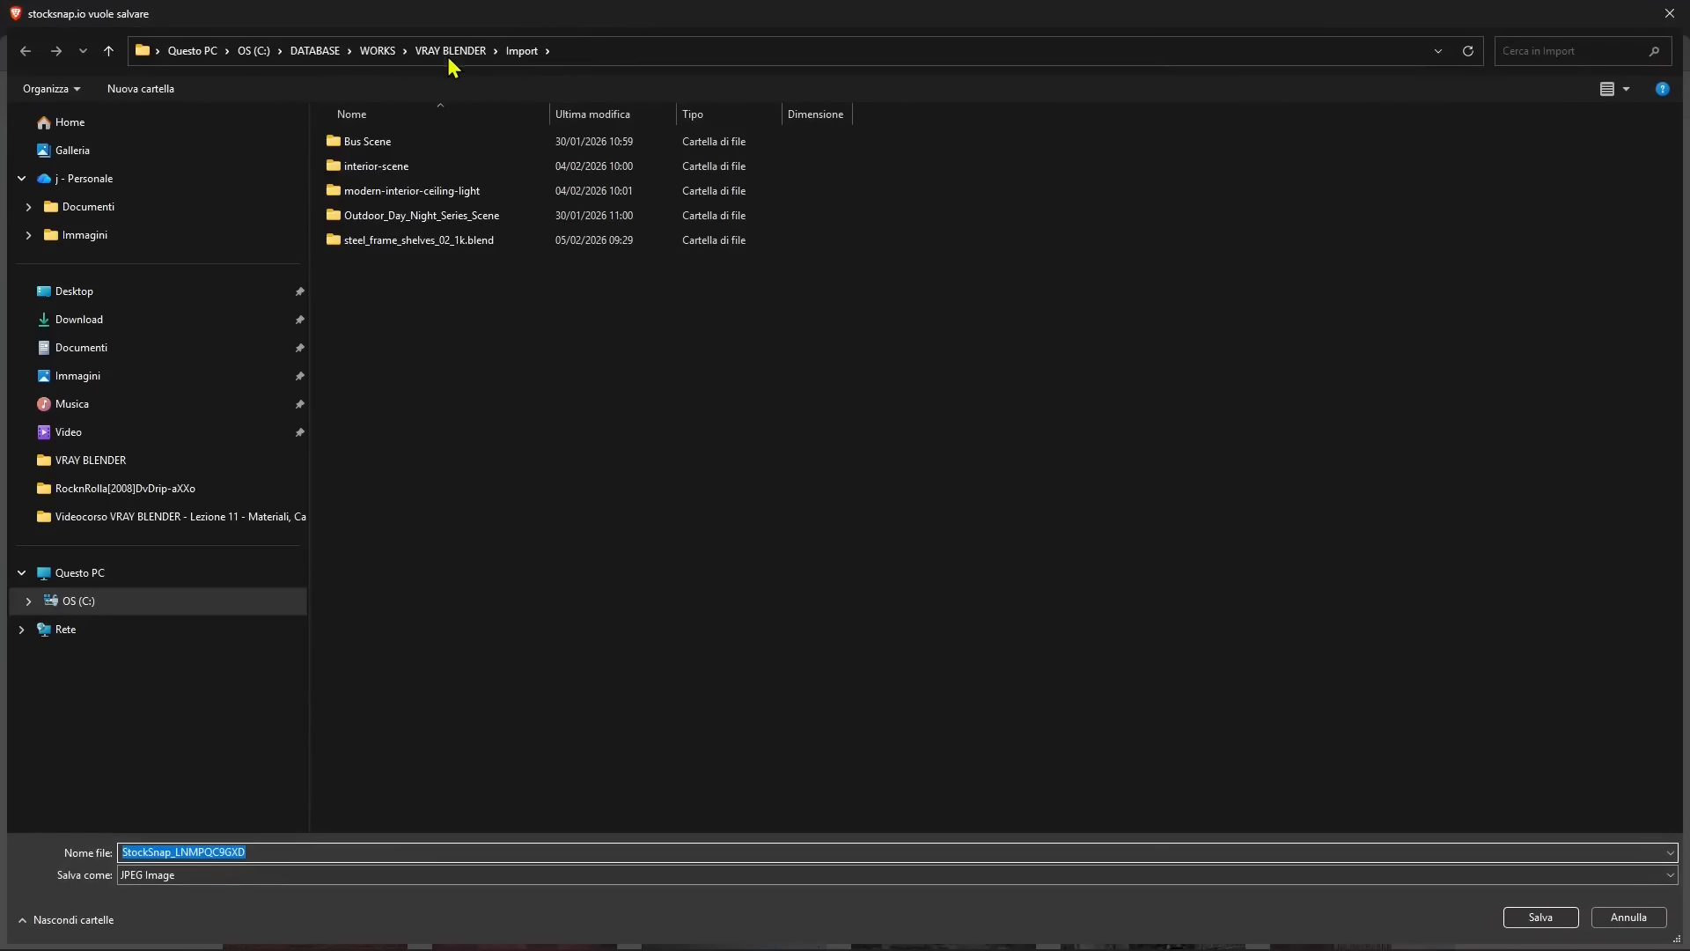
click(449, 56)
double_click(396, 447)
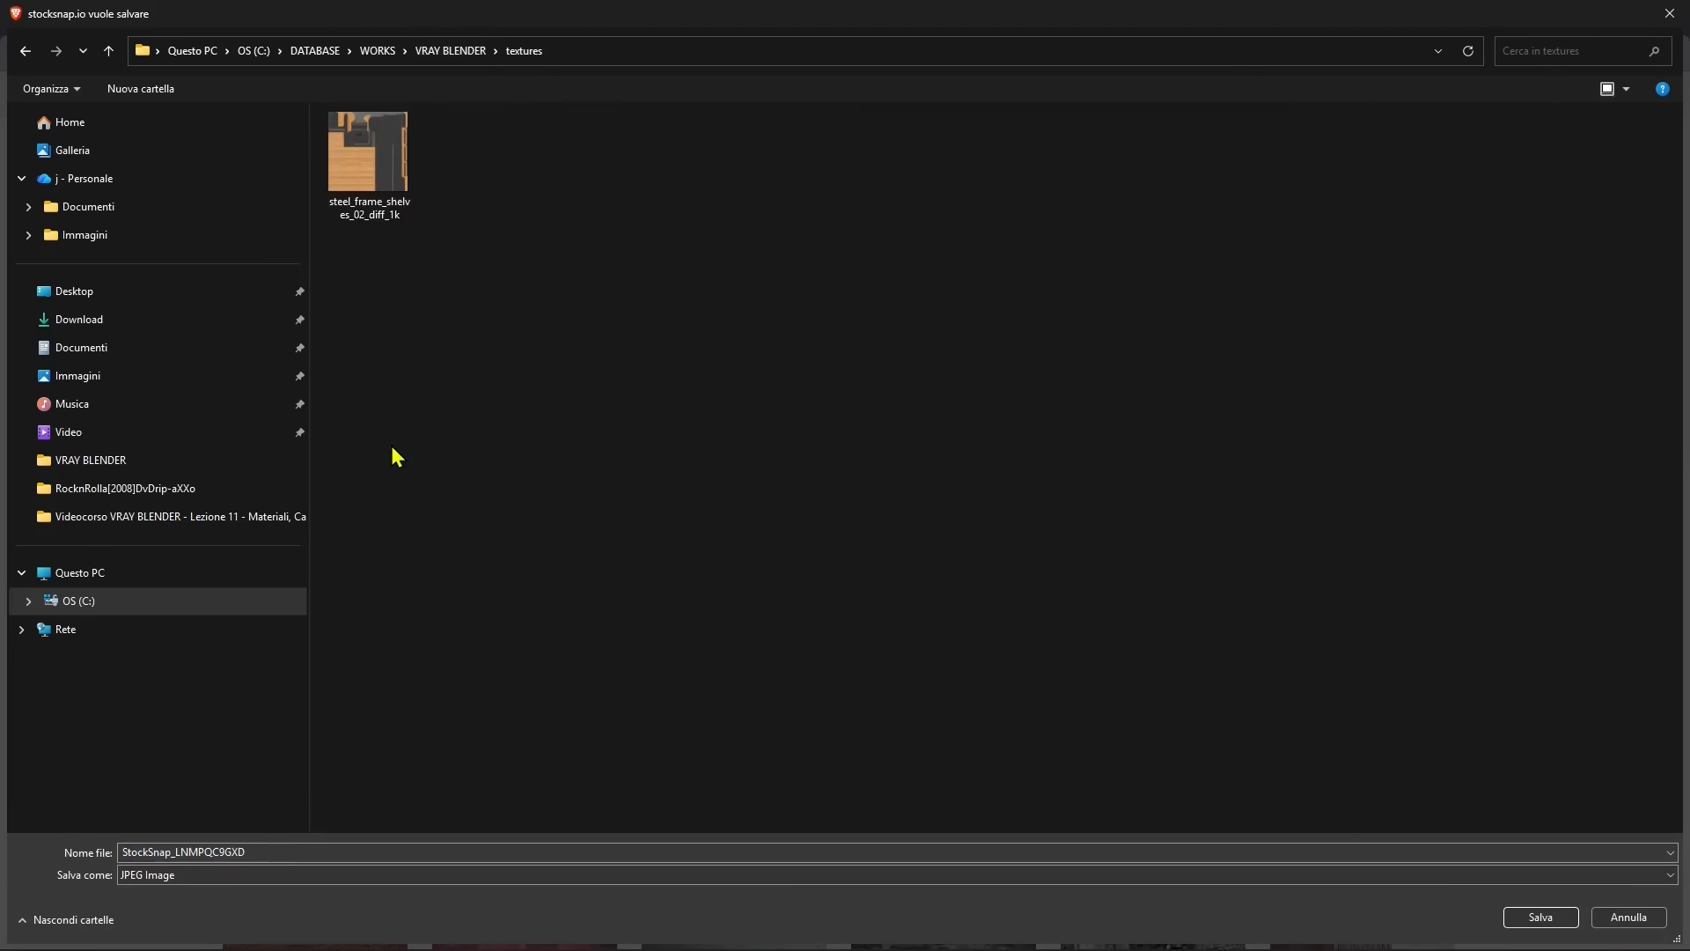